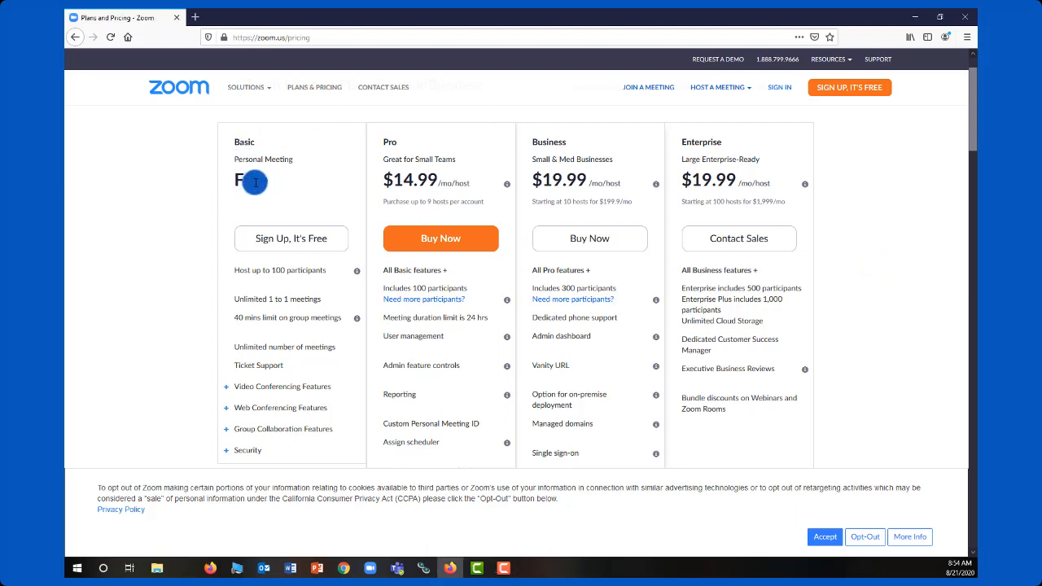
# Step: Highlight the Basic plan's Free price and its 40-minute group meeting limit
pyautogui.moveTo(254, 183); pyautogui.dragTo(235, 183)
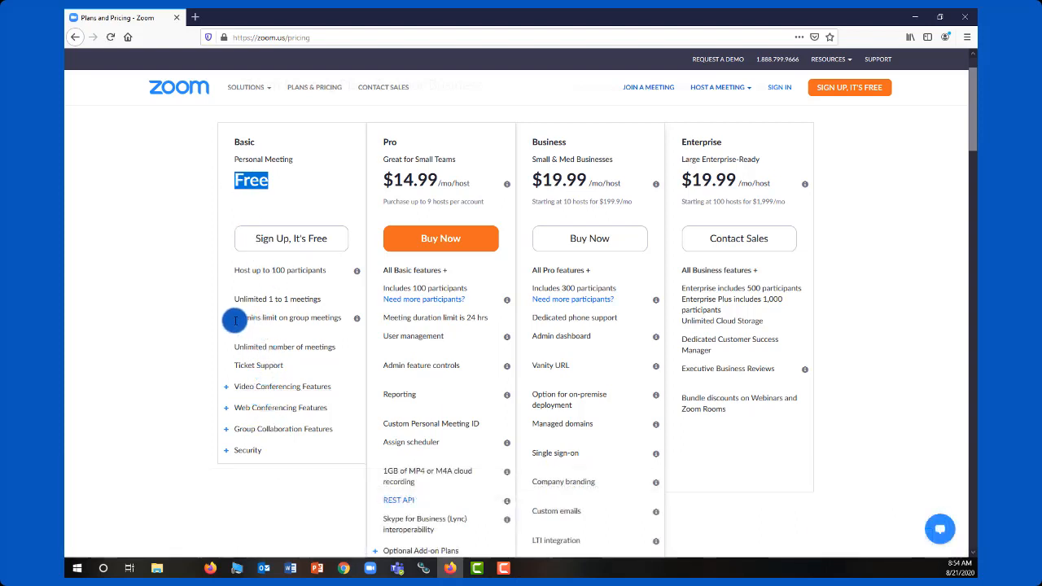
pyautogui.moveTo(234, 318); pyautogui.dragTo(262, 321)
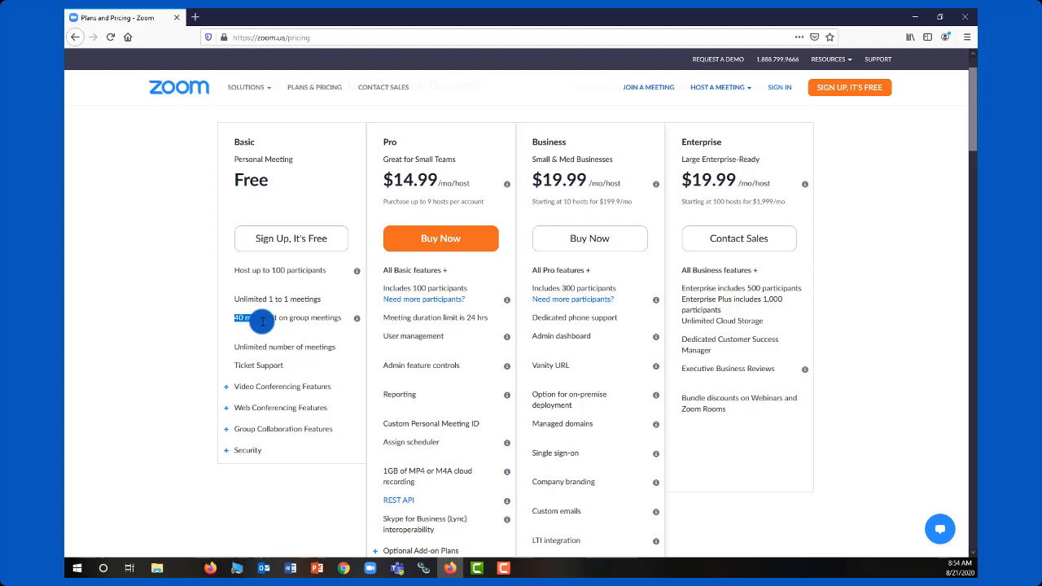
pyautogui.moveTo(263, 322); pyautogui.dragTo(262, 319)
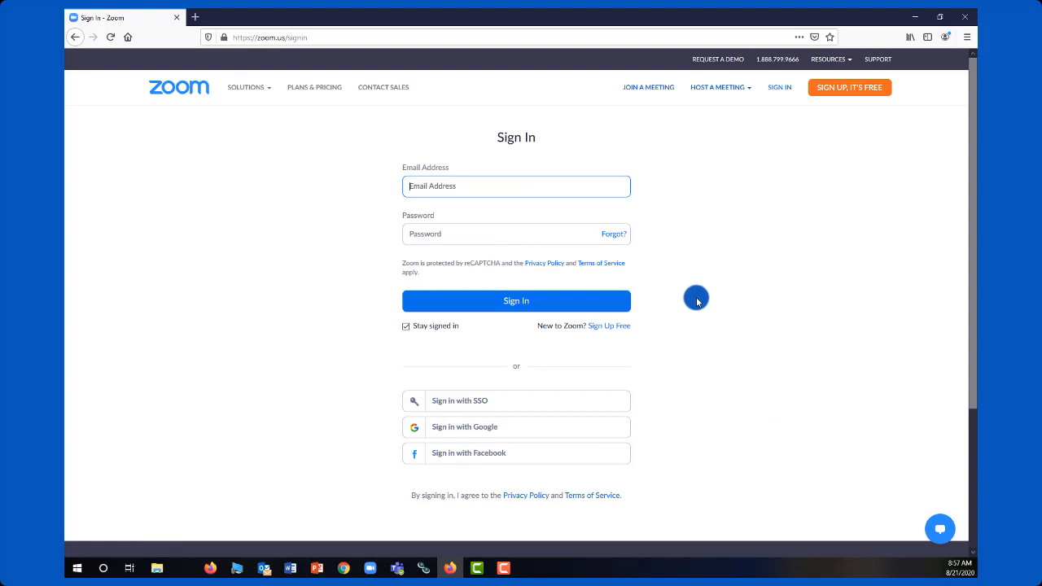
# Step: Launch the Zoom desktop client through Download Zoom Client in the RESOURCES menu
pyautogui.click(847, 67)
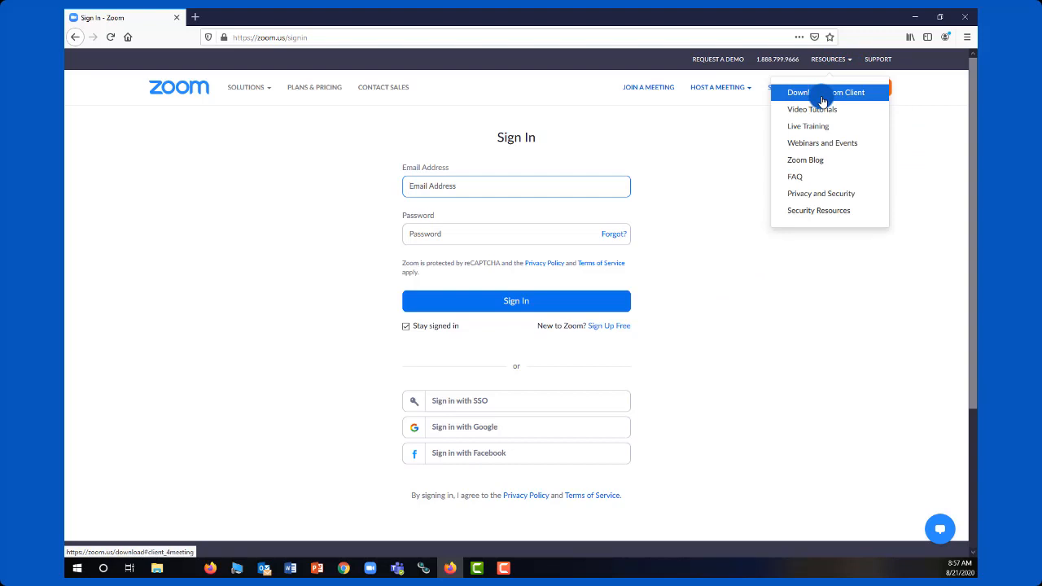
pyautogui.click(822, 97)
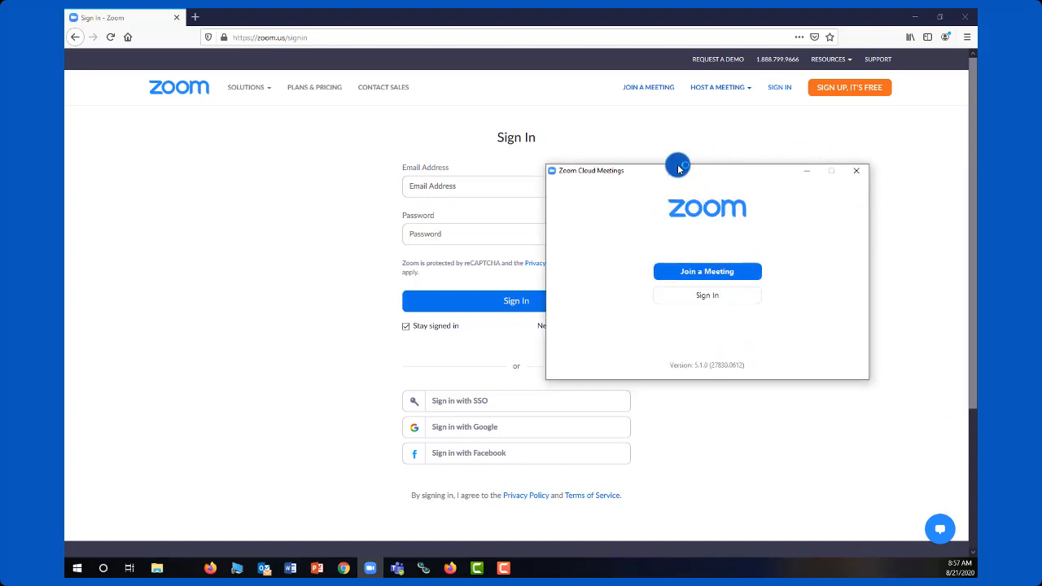
# Step: Move the Zoom Cloud Meetings window aside, off the web sign-in page
pyautogui.moveTo(678, 167); pyautogui.dragTo(773, 164)
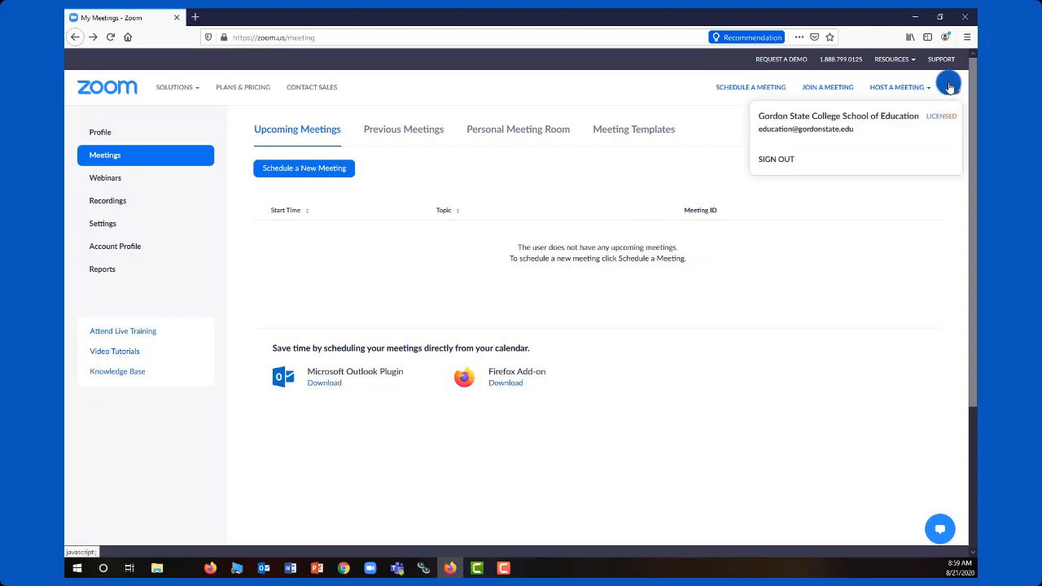
# Step: Open the account's profile page from the avatar menu, then go to My Meetings
pyautogui.moveTo(949, 96)
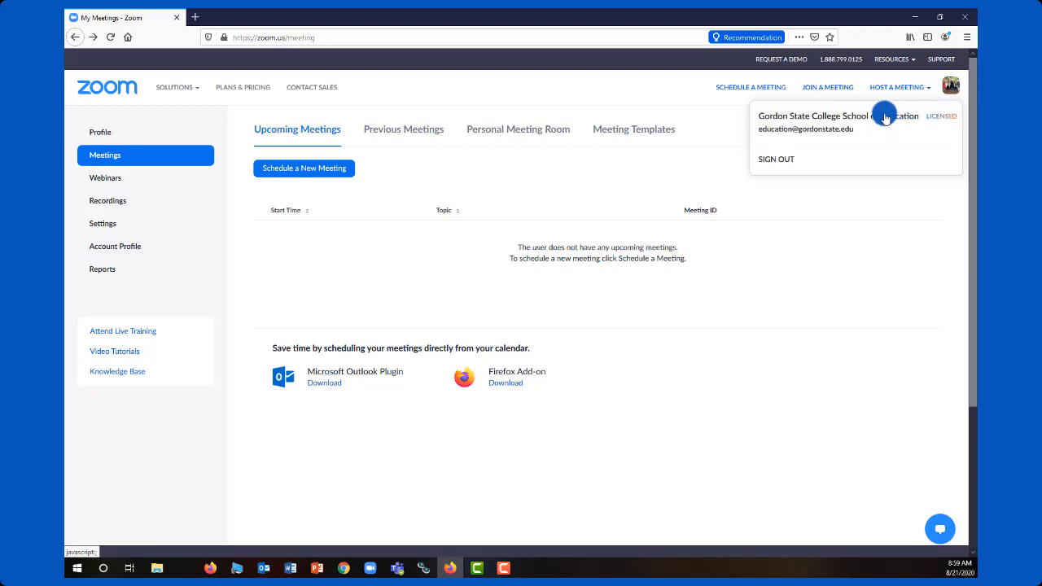
pyautogui.click(868, 110)
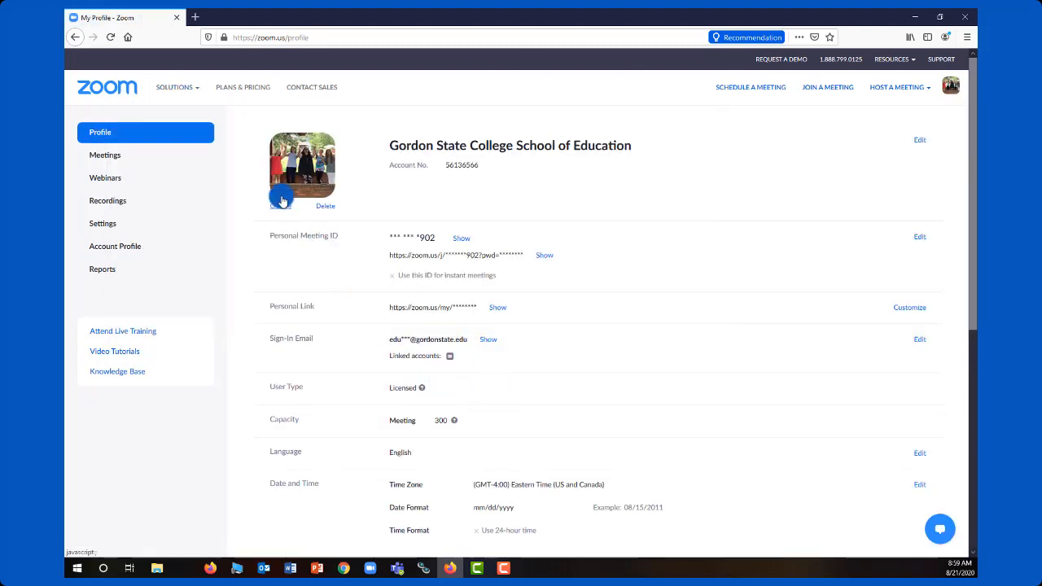
pyautogui.click(110, 96)
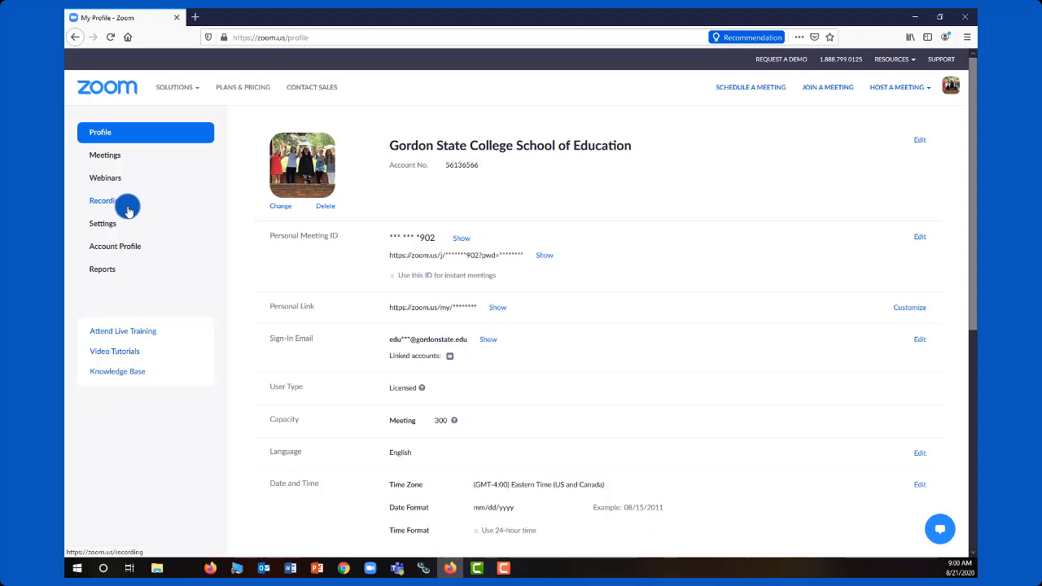
pyautogui.click(108, 163)
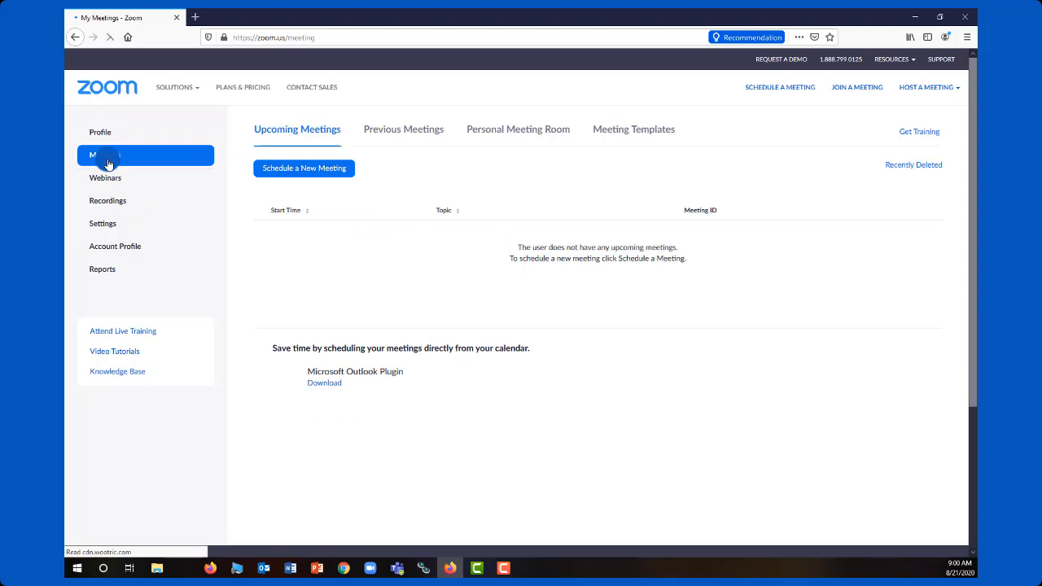
# Step: Start scheduling a new meeting and select the default 'My Meeting' topic to replace it
pyautogui.click(308, 179)
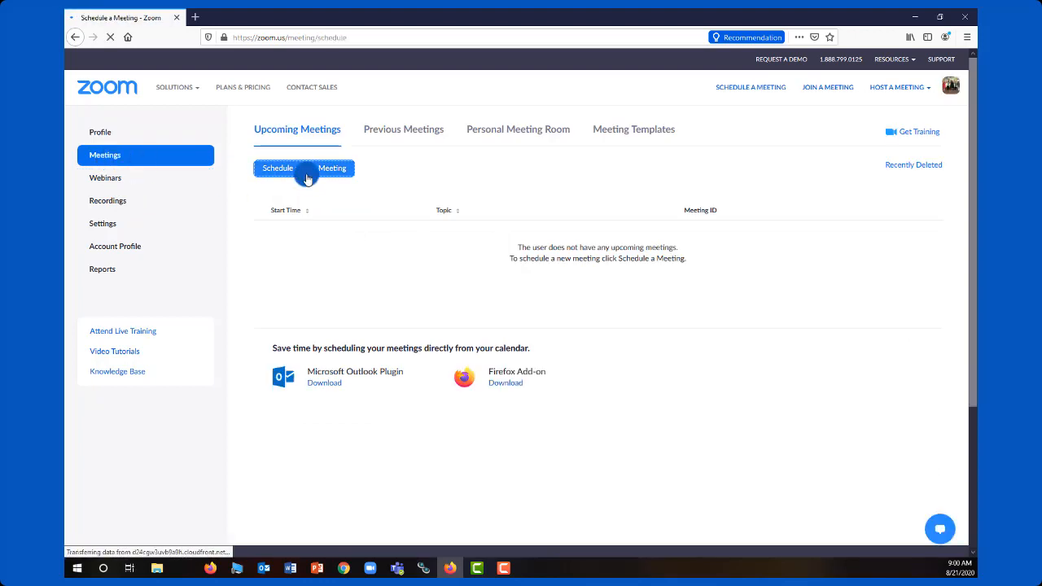
pyautogui.scroll(-5, 516, 298)
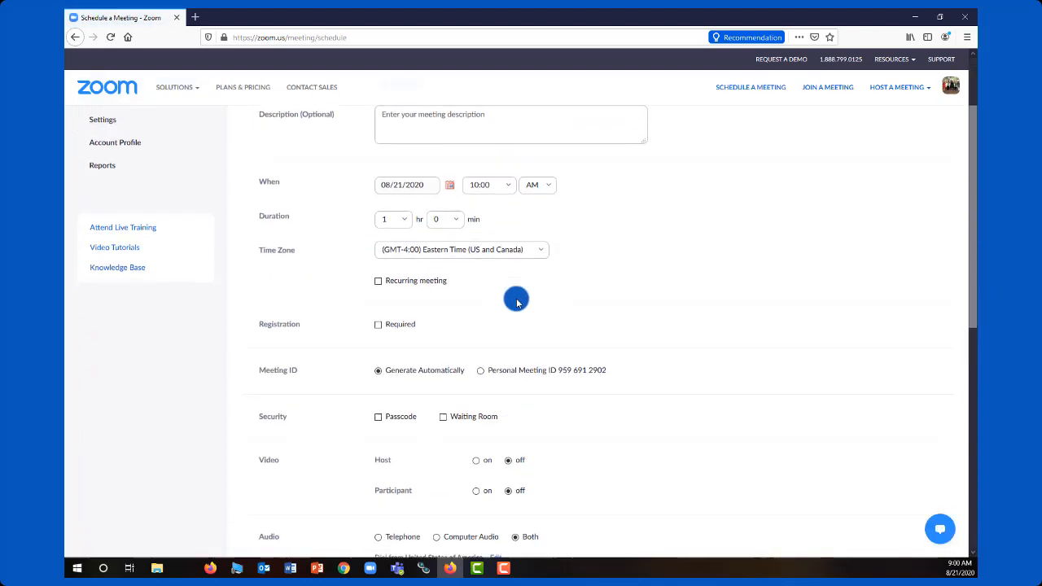
pyautogui.scroll(5, 516, 298)
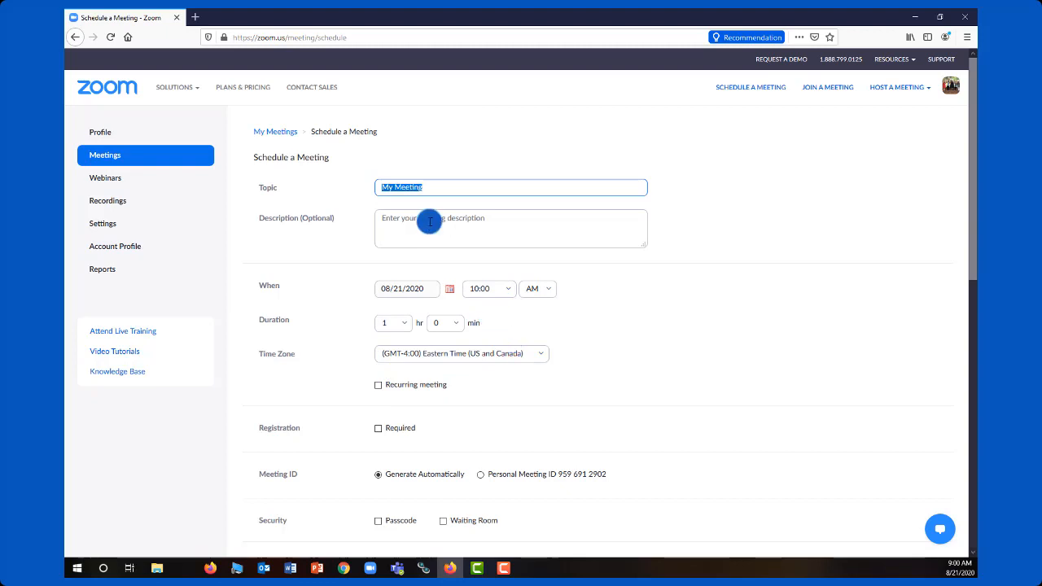
pyautogui.click(428, 188)
pyautogui.moveTo(427, 188); pyautogui.dragTo(374, 188)
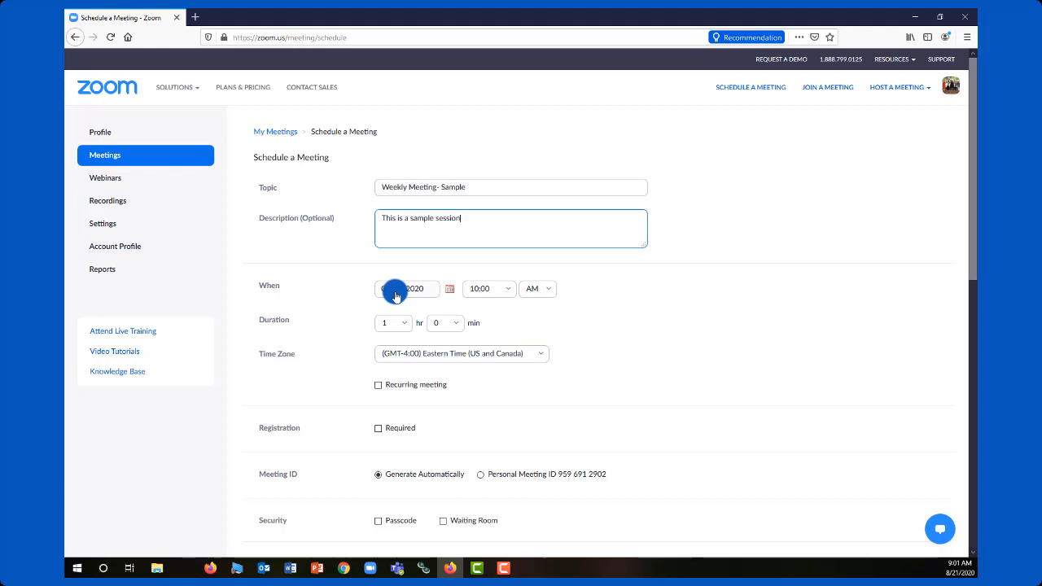
# Step: Keep the current meeting date and set the duration to 2 hours
pyautogui.click(450, 288)
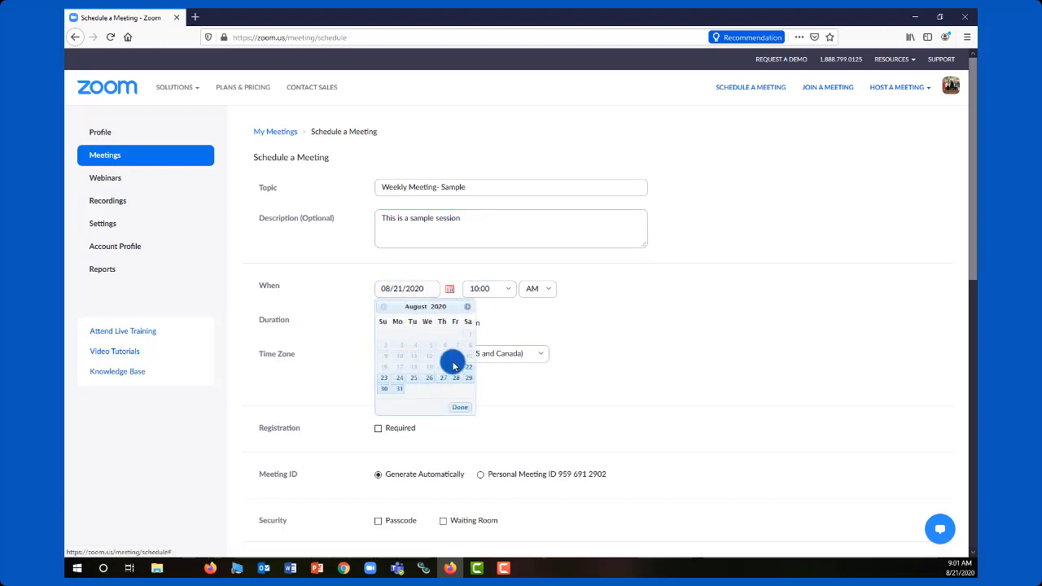
pyautogui.click(542, 304)
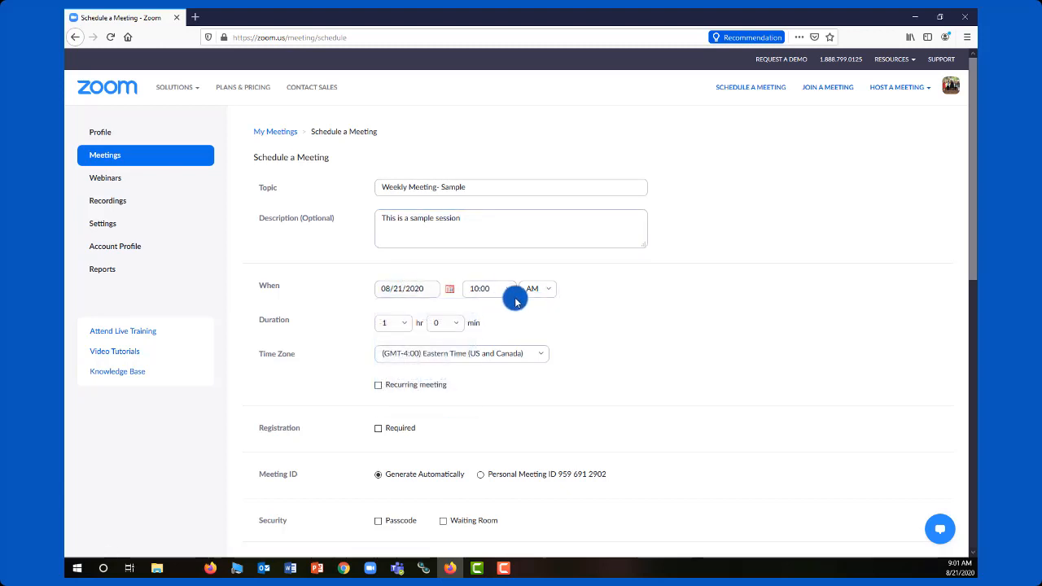
pyautogui.click(393, 323)
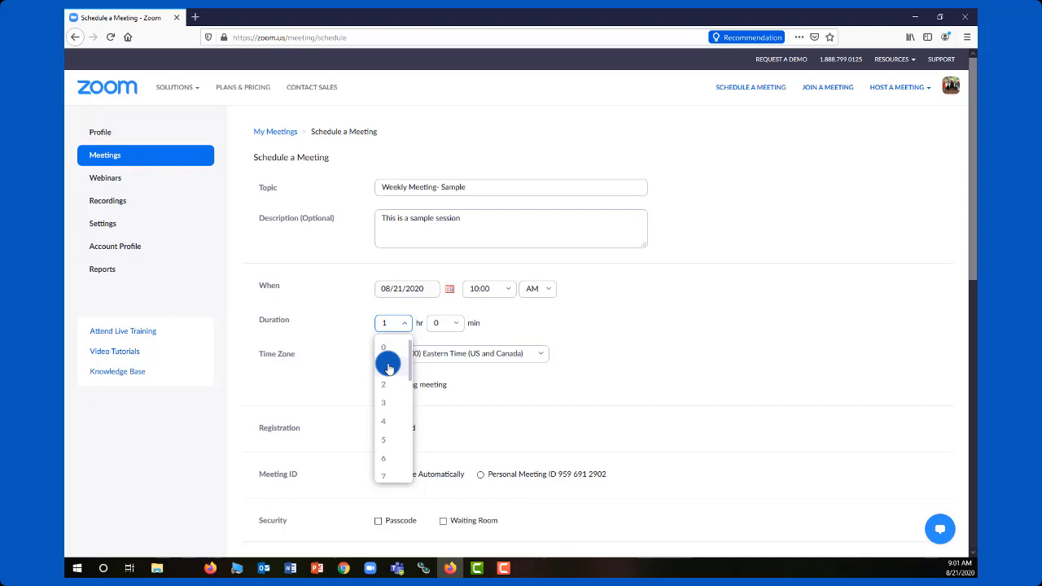
pyautogui.click(389, 367)
# Step: Try a weekly recurrence with an end date, then turn recurrence off again
pyautogui.scroll(-1, 389, 367)
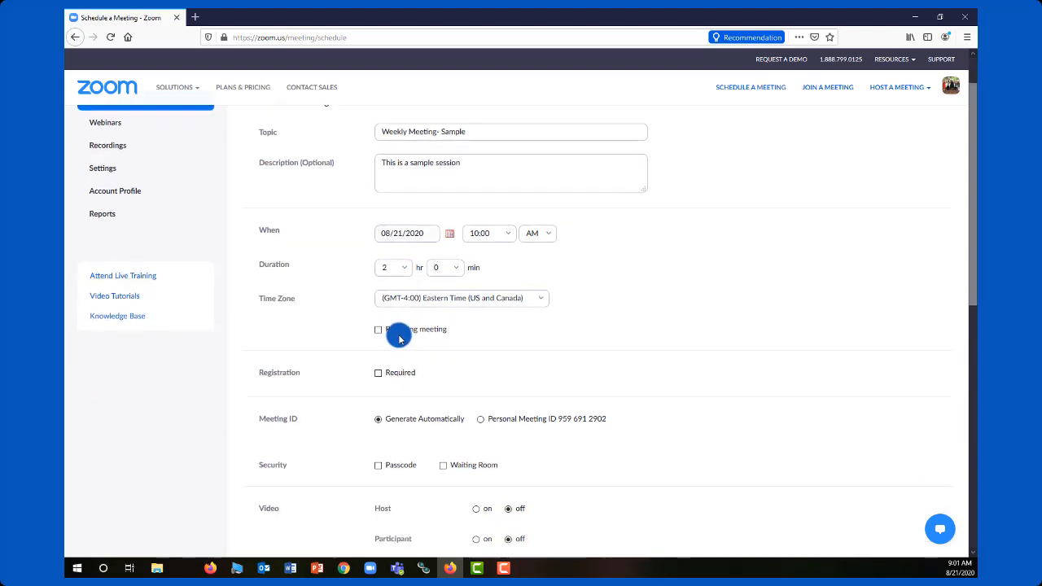
pyautogui.click(398, 332)
pyautogui.click(491, 391)
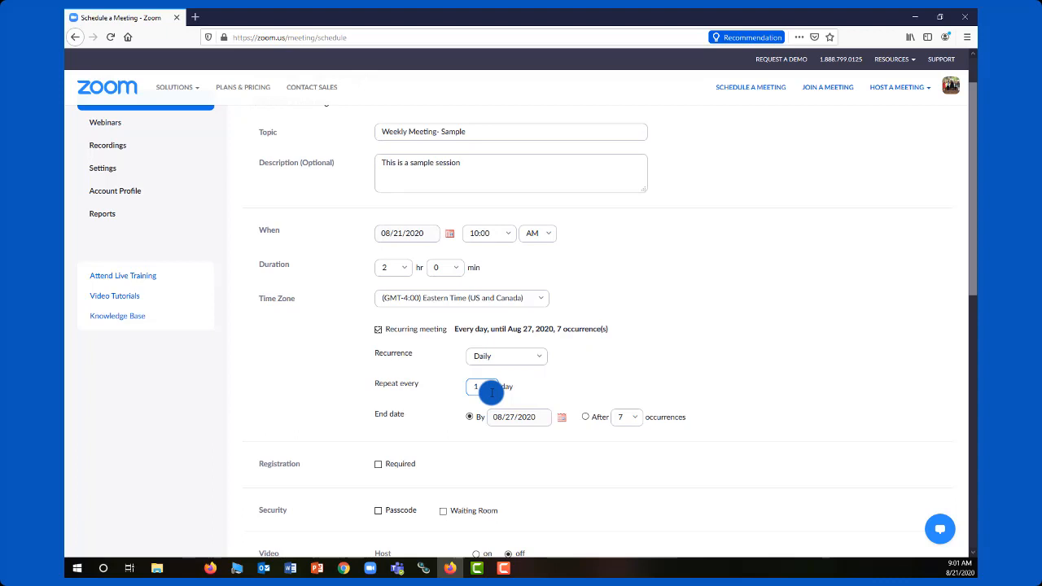
pyautogui.click(538, 361)
pyautogui.click(497, 400)
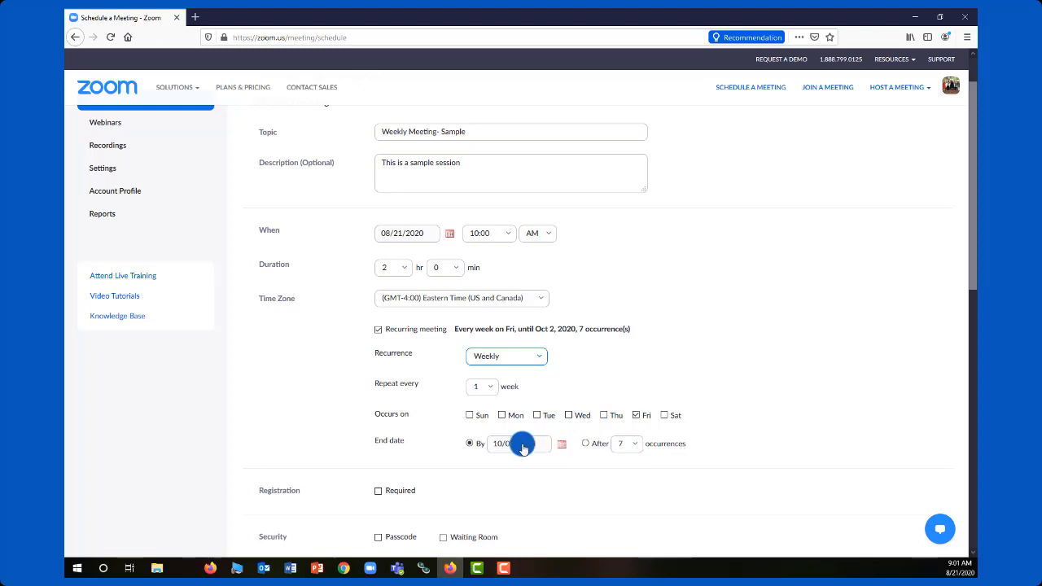
pyautogui.click(562, 444)
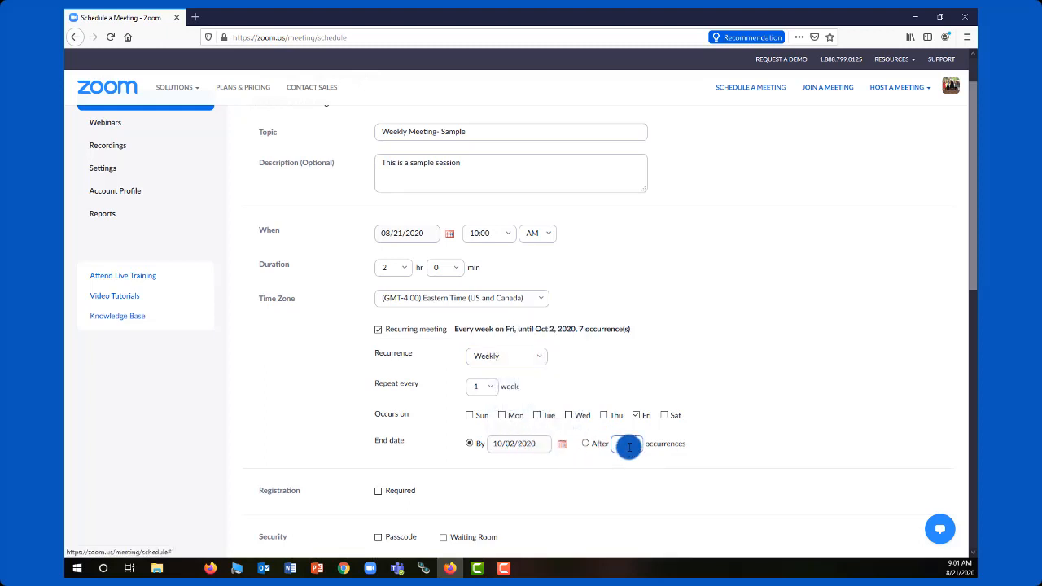
pyautogui.click(378, 330)
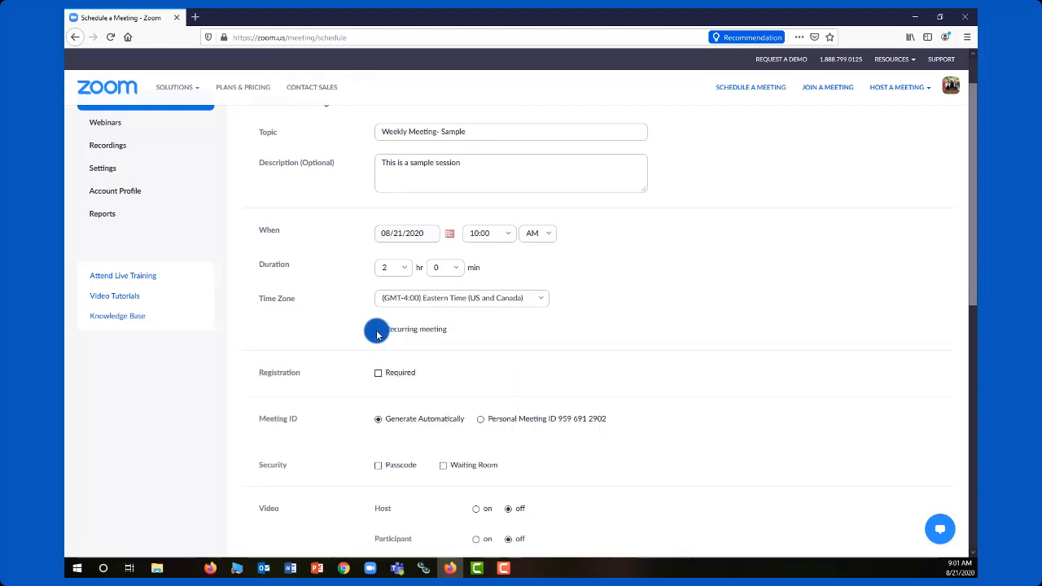
# Step: Review the Registration Required setting and turn on the meeting Passcode requirement
pyautogui.scroll(-1, 377, 335)
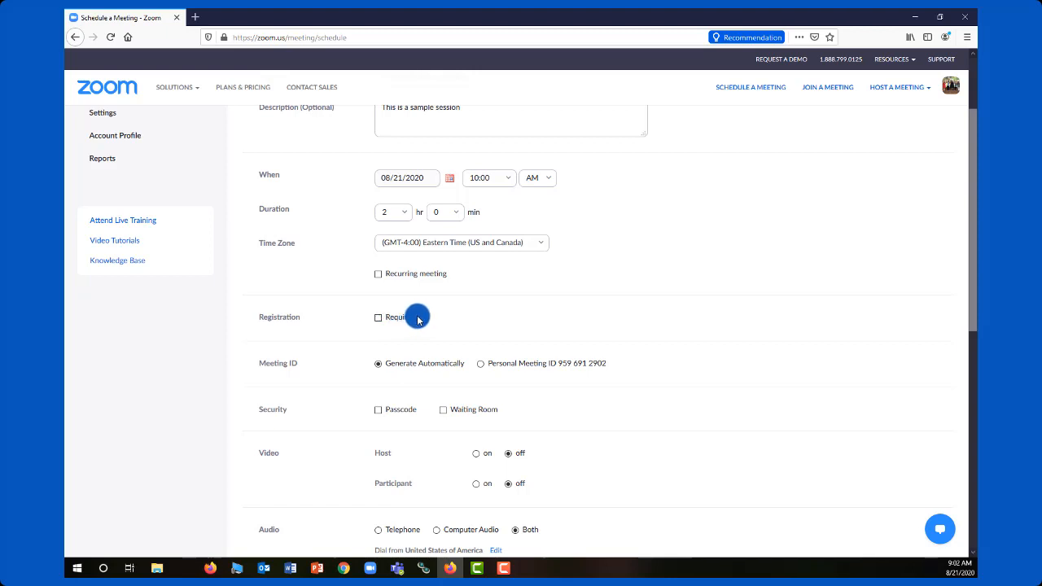
pyautogui.moveTo(417, 317); pyautogui.dragTo(316, 338)
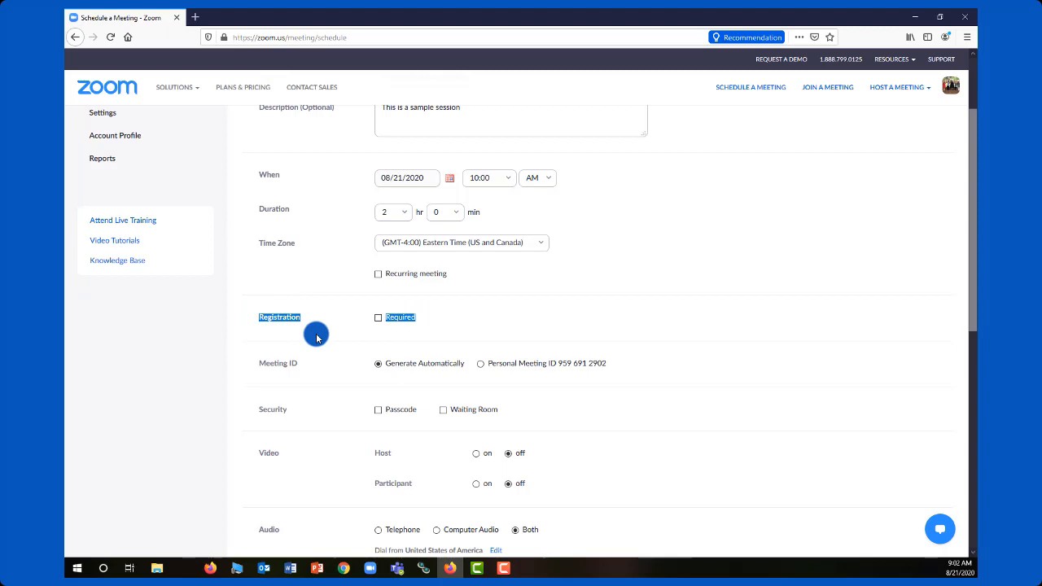
pyautogui.click(317, 337)
pyautogui.scroll(-3, 272, 272)
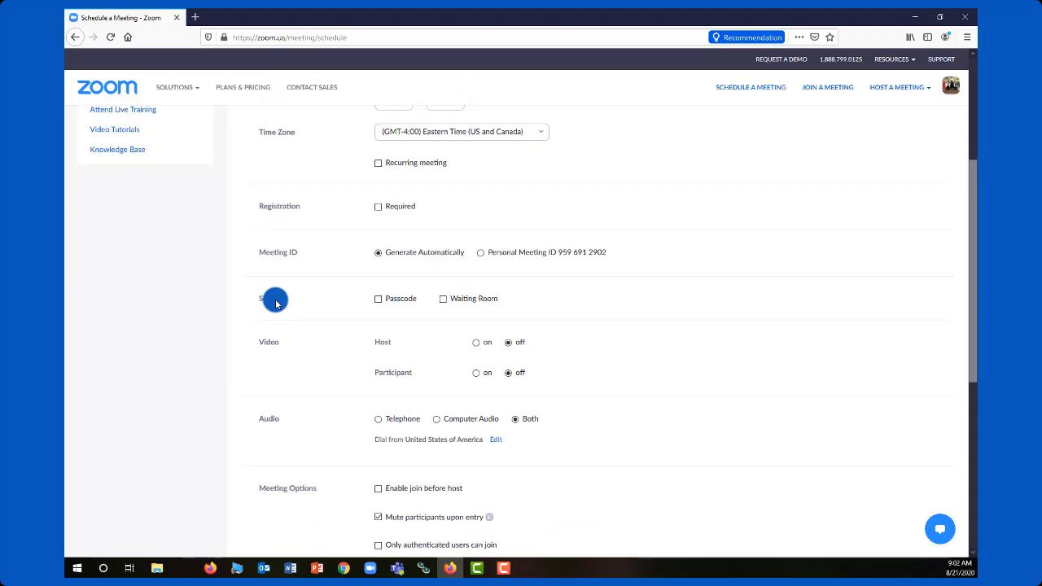
pyautogui.click(378, 301)
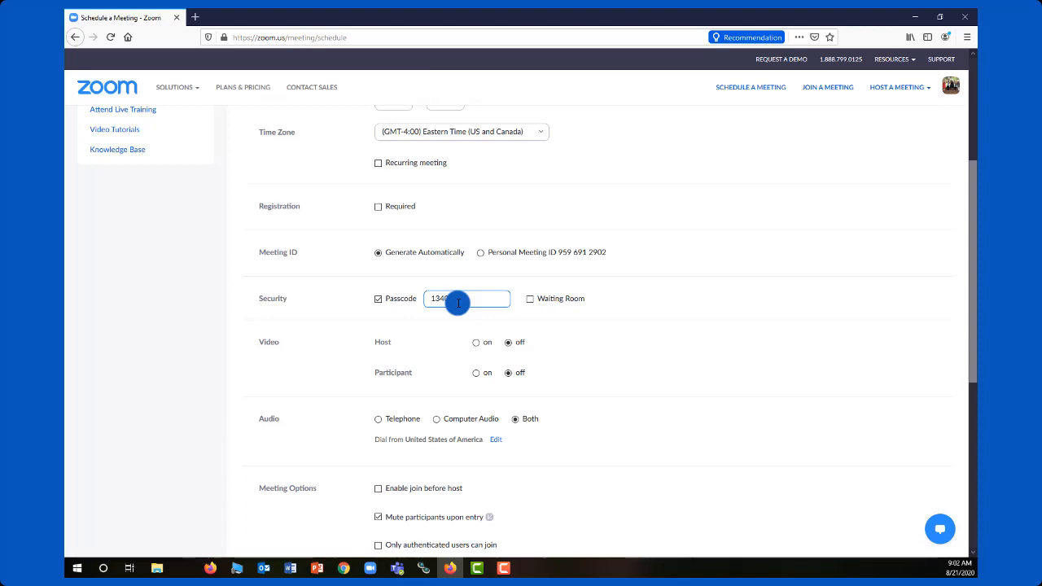
# Step: Replace the generated meeting passcode with a custom passcode
pyautogui.moveTo(509, 298); pyautogui.dragTo(400, 301)
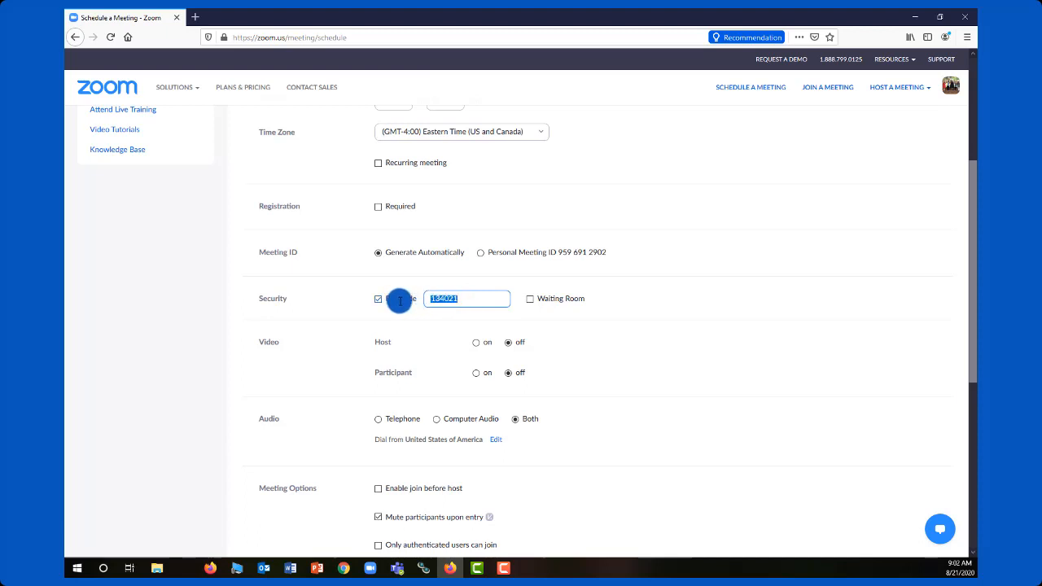
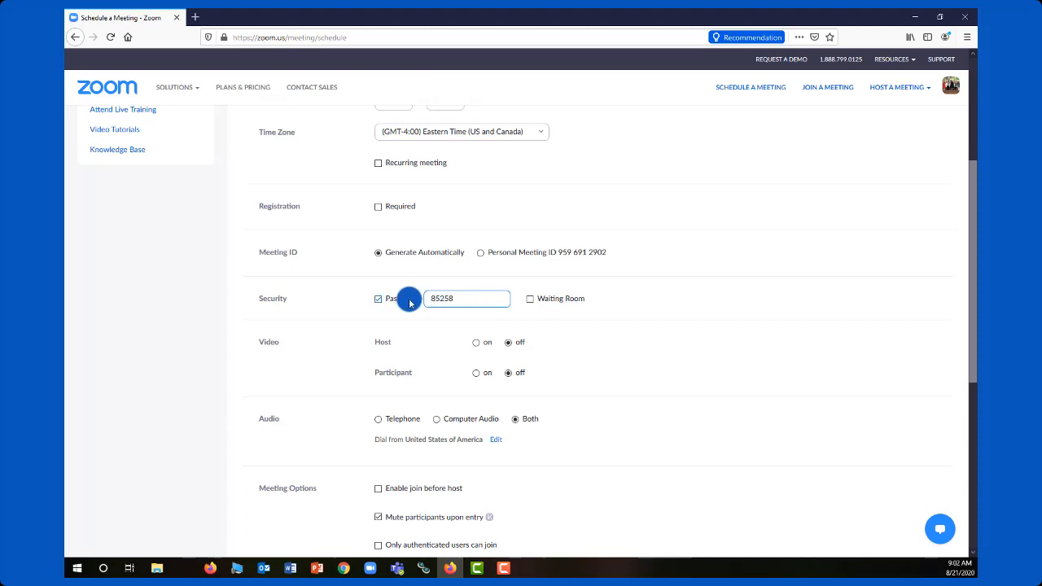
pyautogui.click(530, 305)
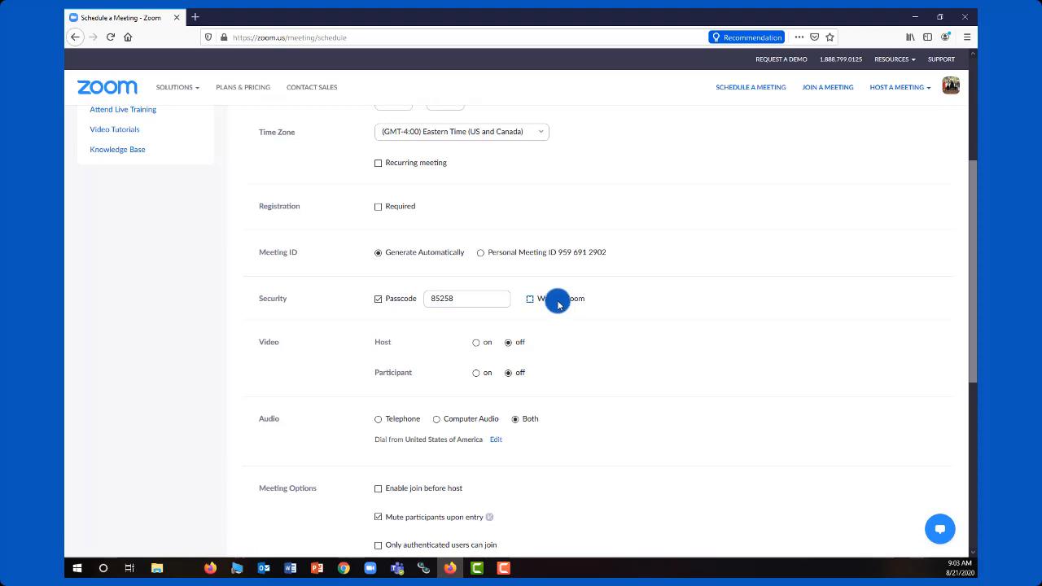
pyautogui.scroll(-1, 558, 305)
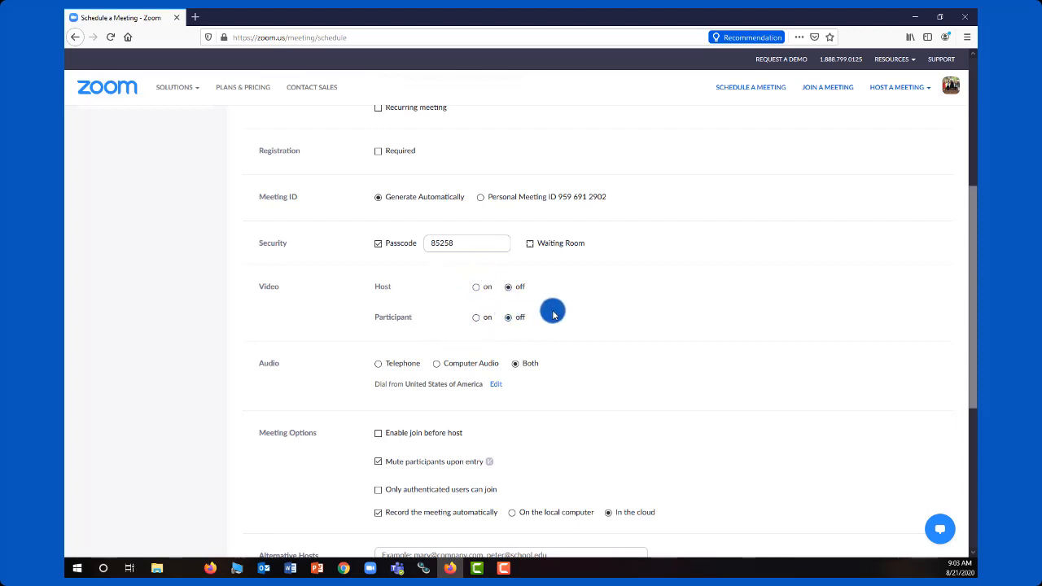
pyautogui.scroll(-3, 554, 315)
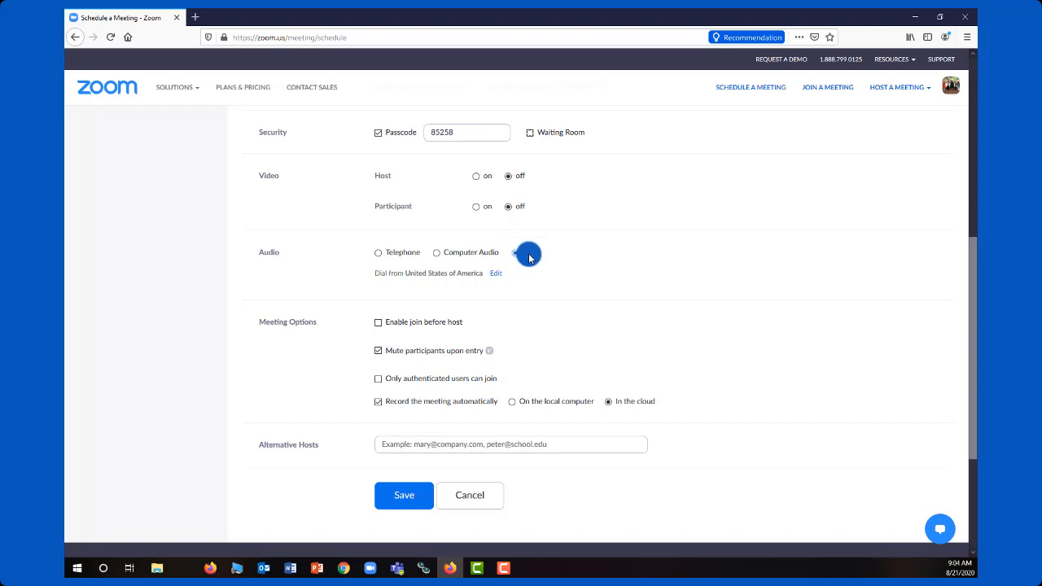
pyautogui.scroll(-1, 352, 279)
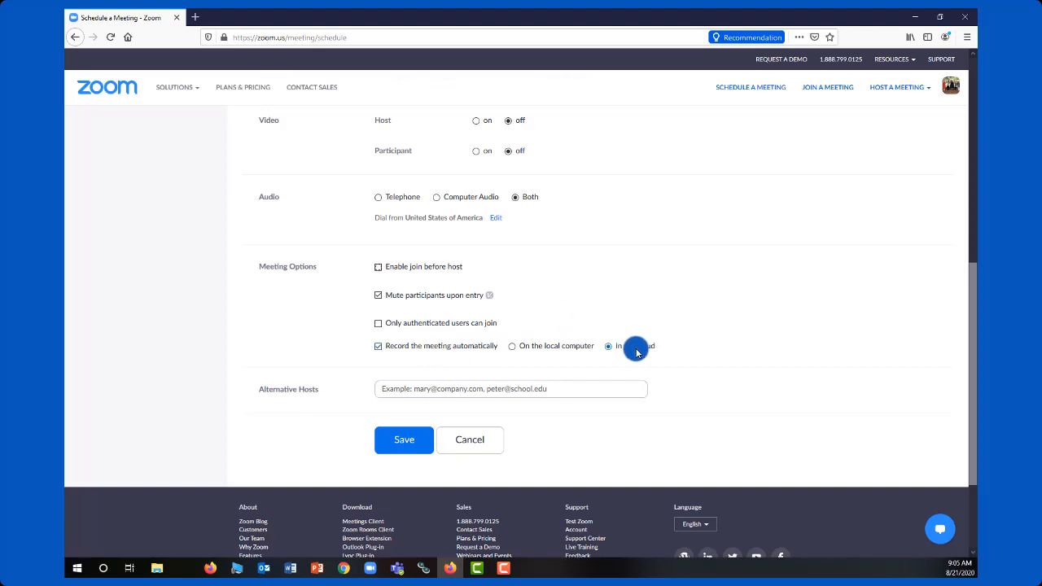
pyautogui.scroll(3, 337, 214)
pyautogui.scroll(2, 334, 213)
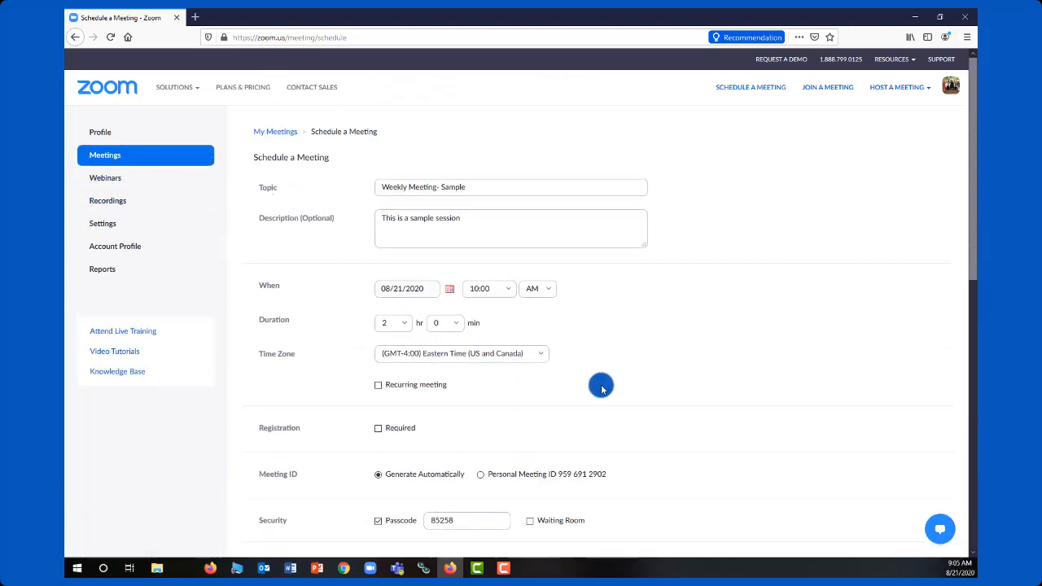
pyautogui.scroll(-1, 601, 389)
pyautogui.scroll(-2, 600, 388)
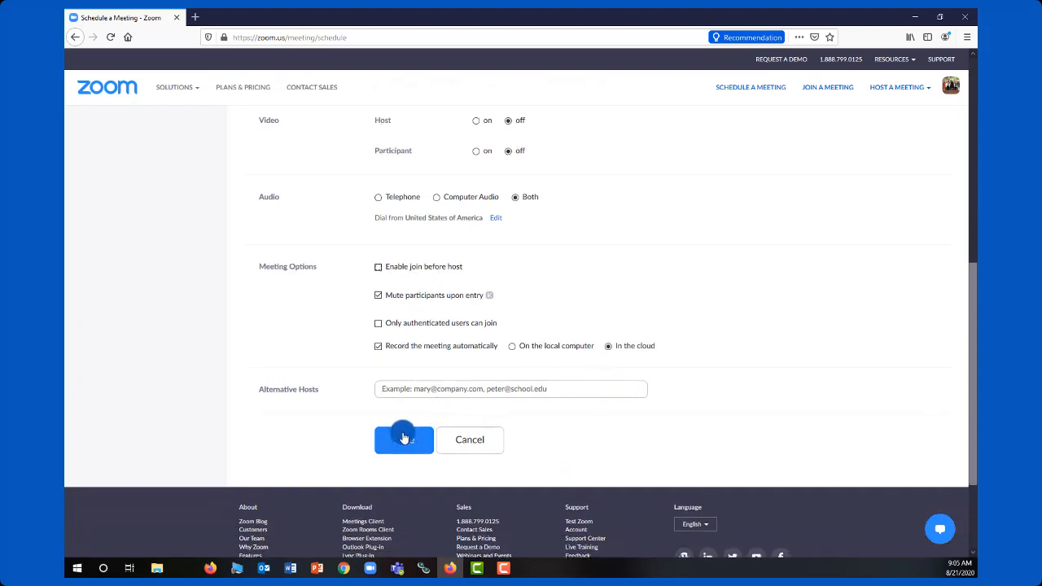
# Step: Save the Weekly Meeting- Sample schedule and scroll through its meeting details
pyautogui.click(404, 439)
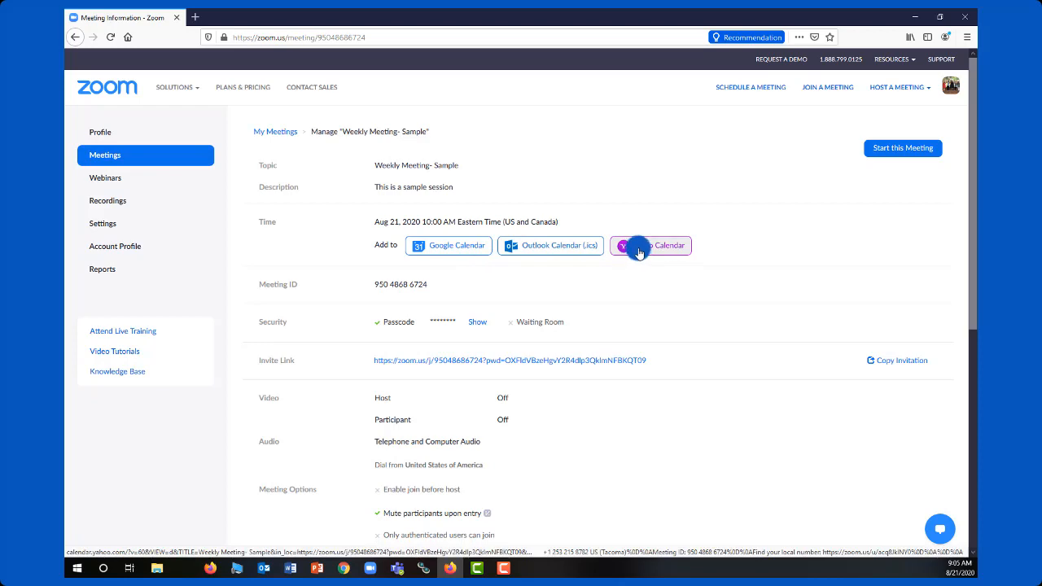
pyautogui.scroll(-1, 639, 255)
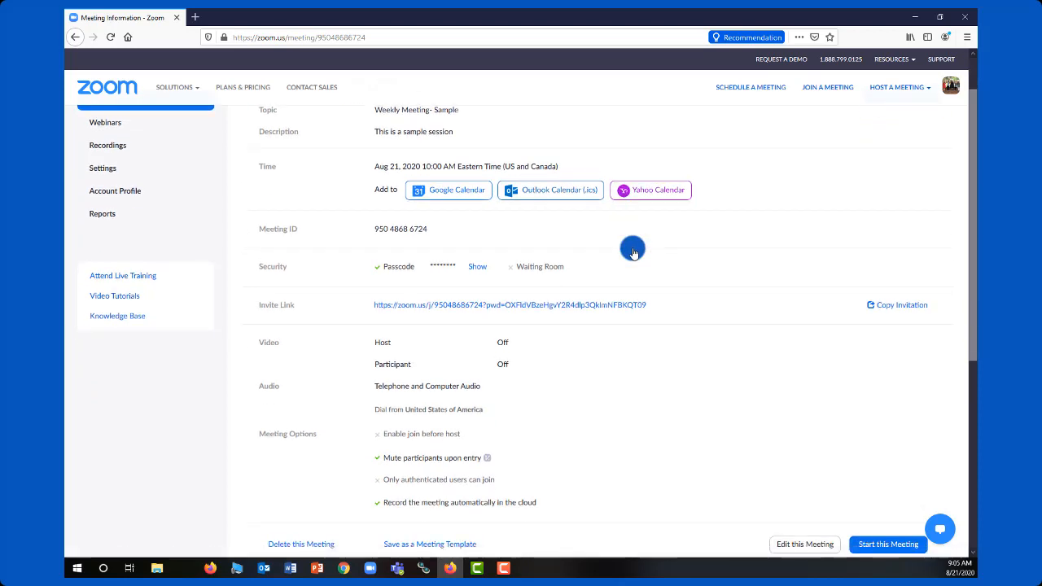
pyautogui.scroll(-1, 633, 250)
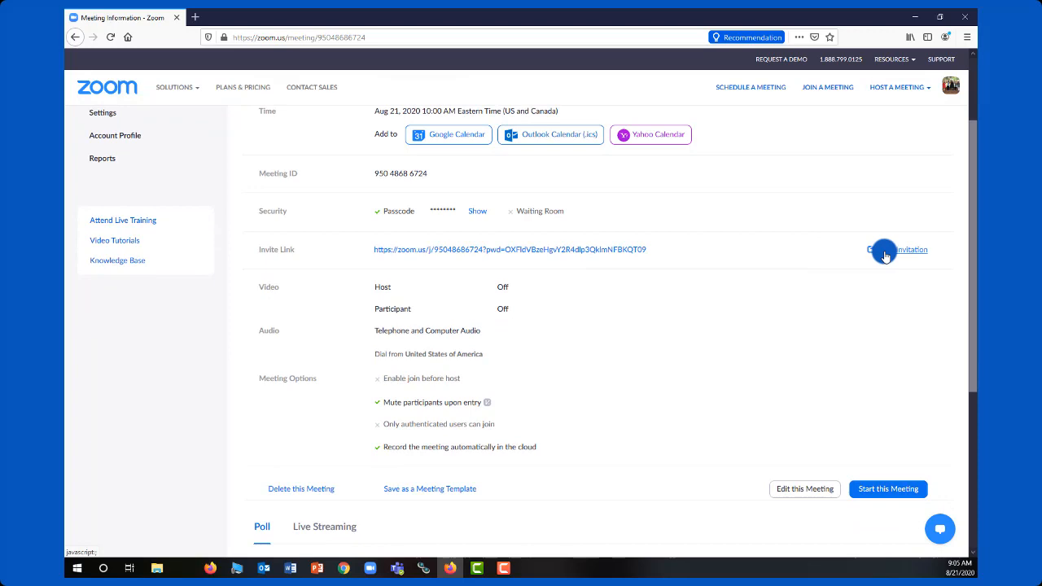
pyautogui.click(885, 251)
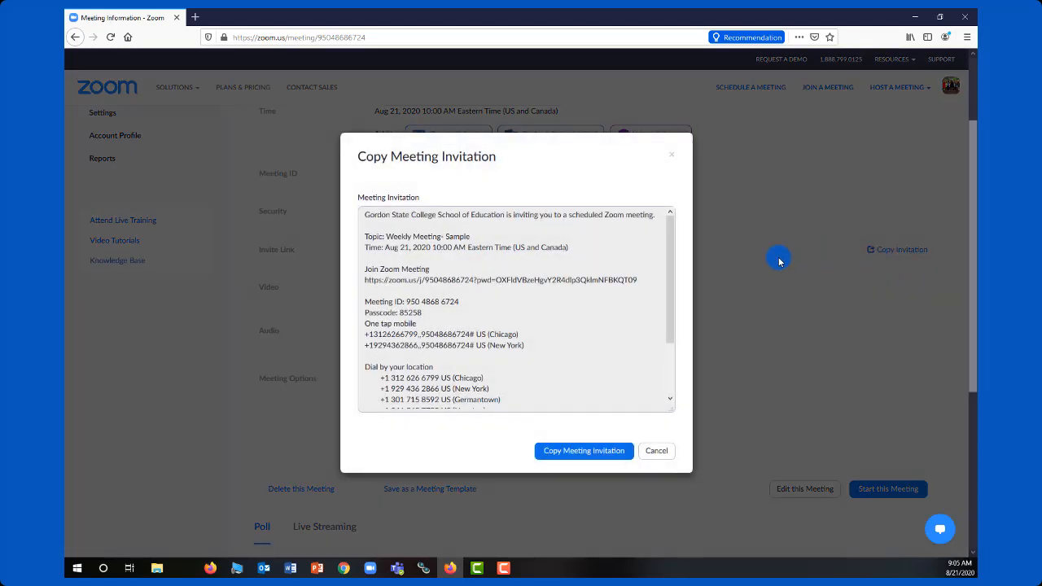
pyautogui.moveTo(377, 222); pyautogui.dragTo(528, 419)
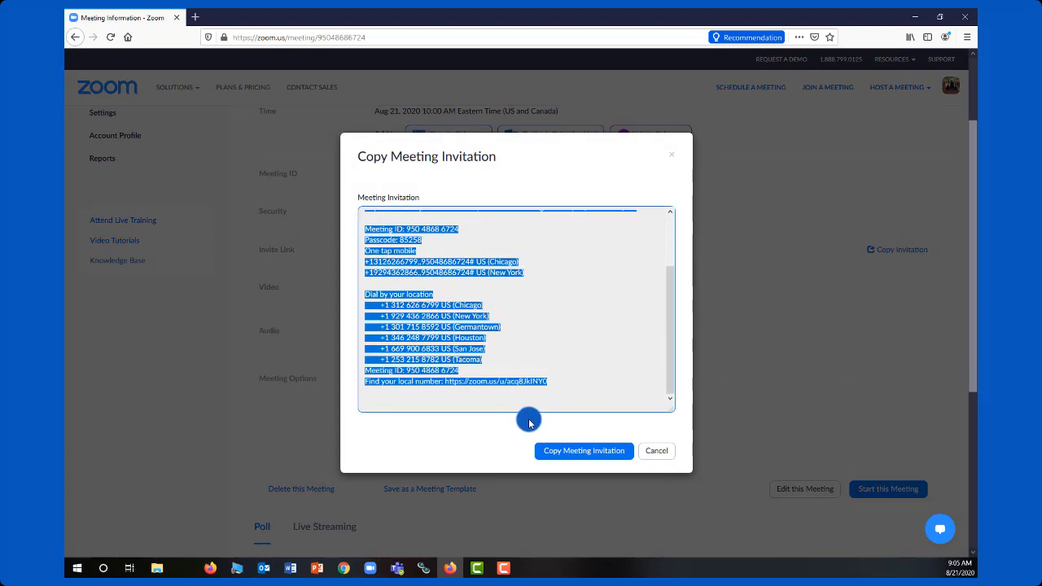
pyautogui.scroll(3, 507, 304)
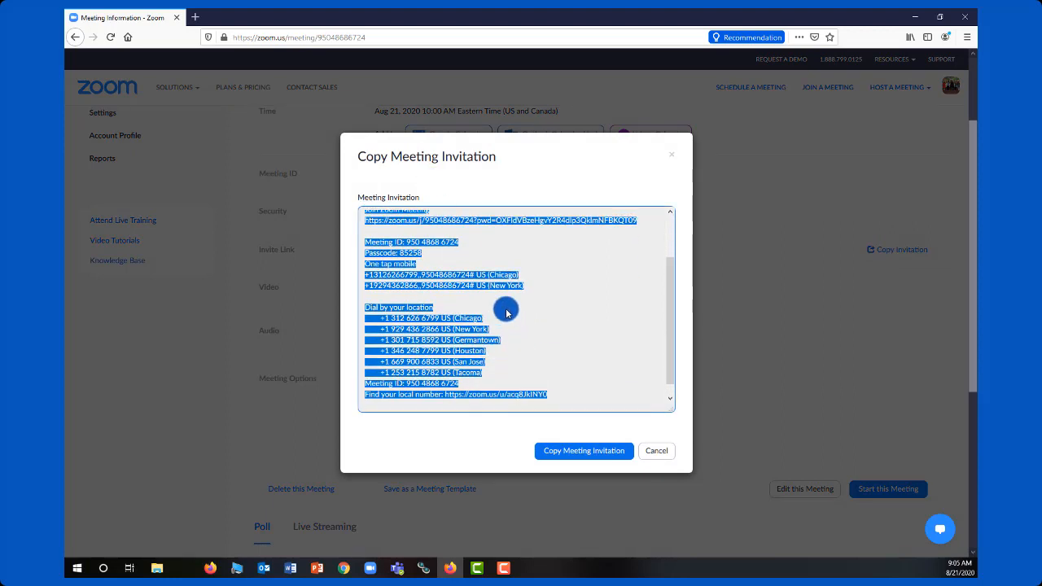
pyautogui.click(588, 307)
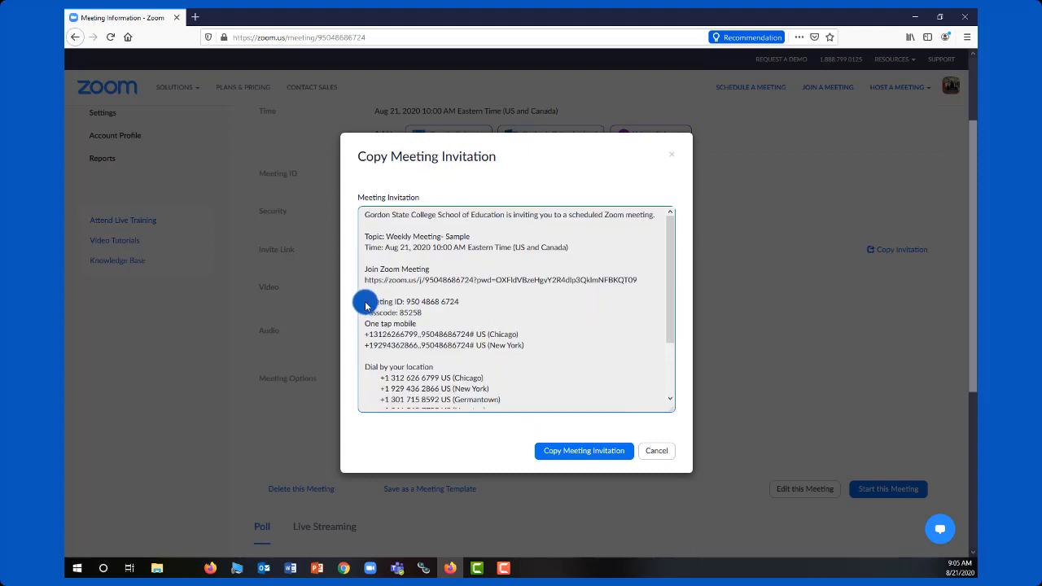
pyautogui.moveTo(360, 298); pyautogui.dragTo(484, 312)
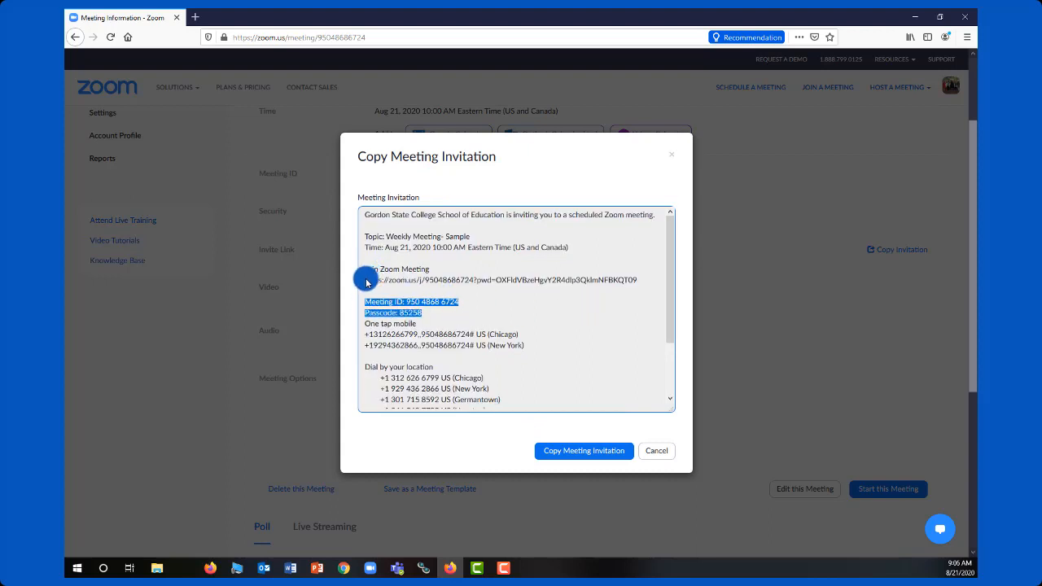
pyautogui.moveTo(363, 280); pyautogui.dragTo(611, 296)
pyautogui.click(611, 295)
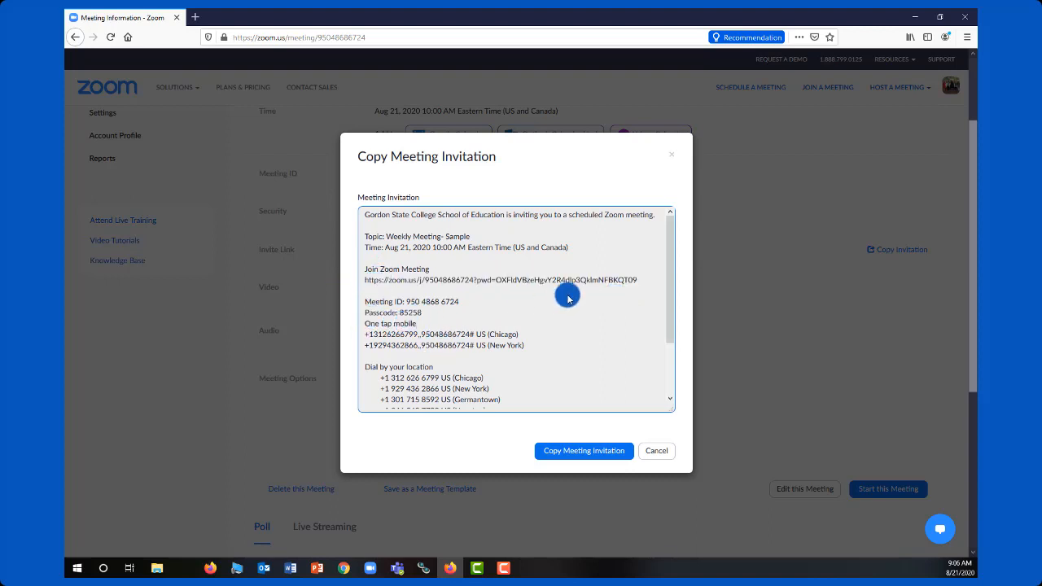
pyautogui.scroll(2, 568, 298)
pyautogui.tripleClick(383, 270)
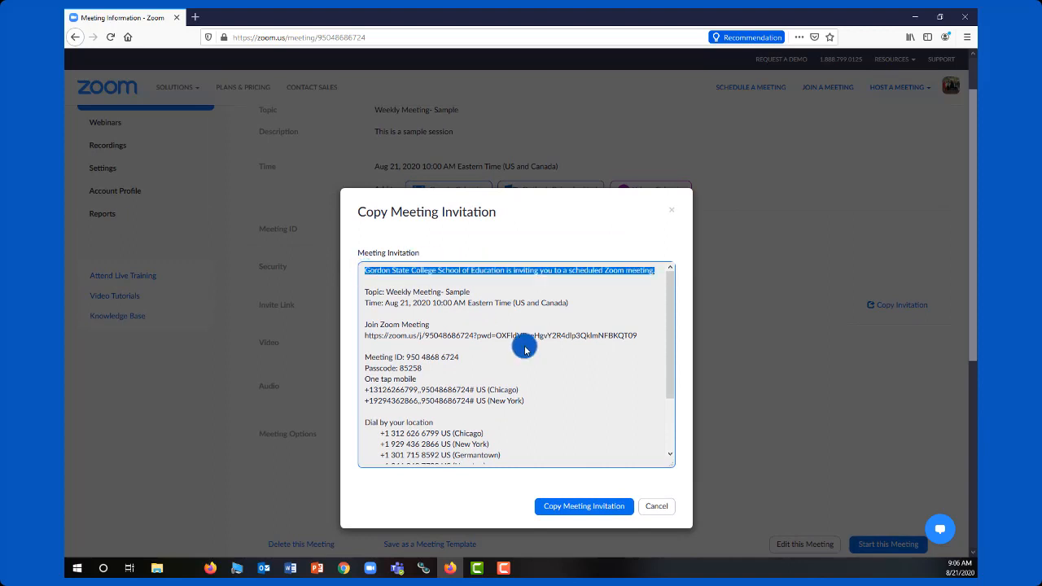
pyautogui.moveTo(525, 350); pyautogui.dragTo(609, 483)
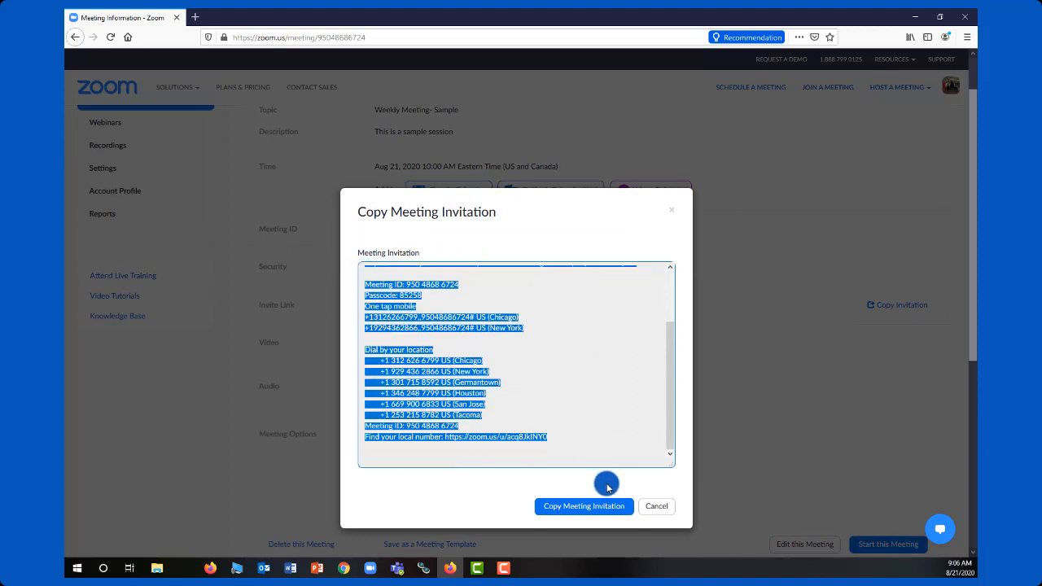
pyautogui.click(672, 211)
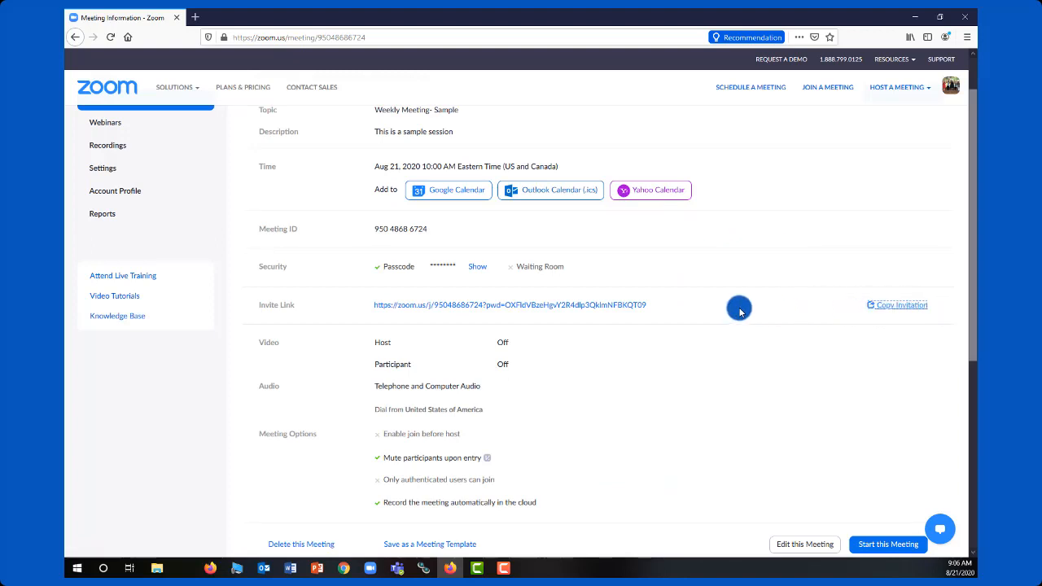
# Step: Open Weekly Meeting- Sample from the upcoming meetings list and bring the Zoom Cloud Meetings window into view
pyautogui.scroll(-2, 736, 310)
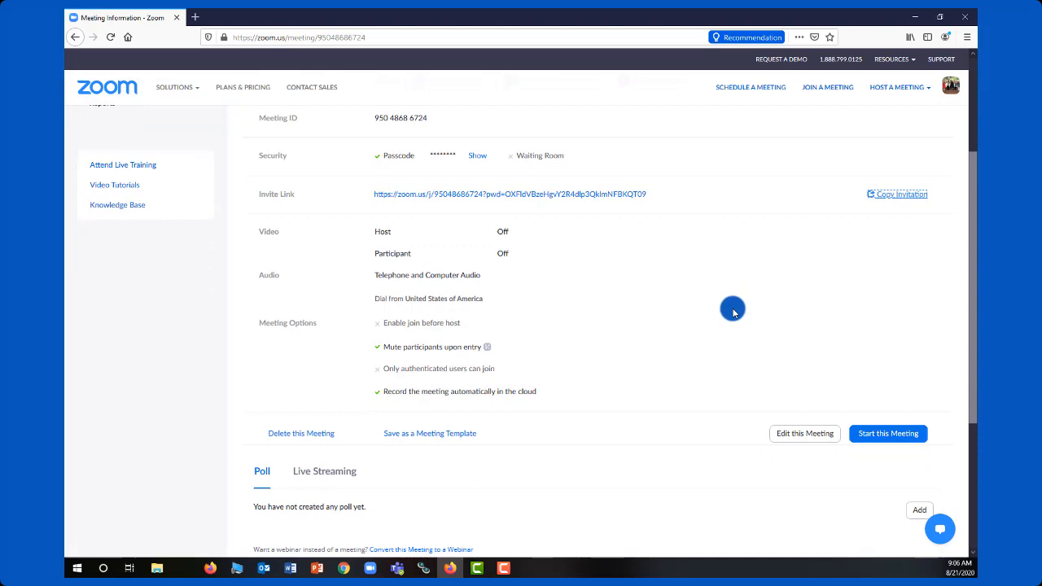
pyautogui.scroll(3, 733, 312)
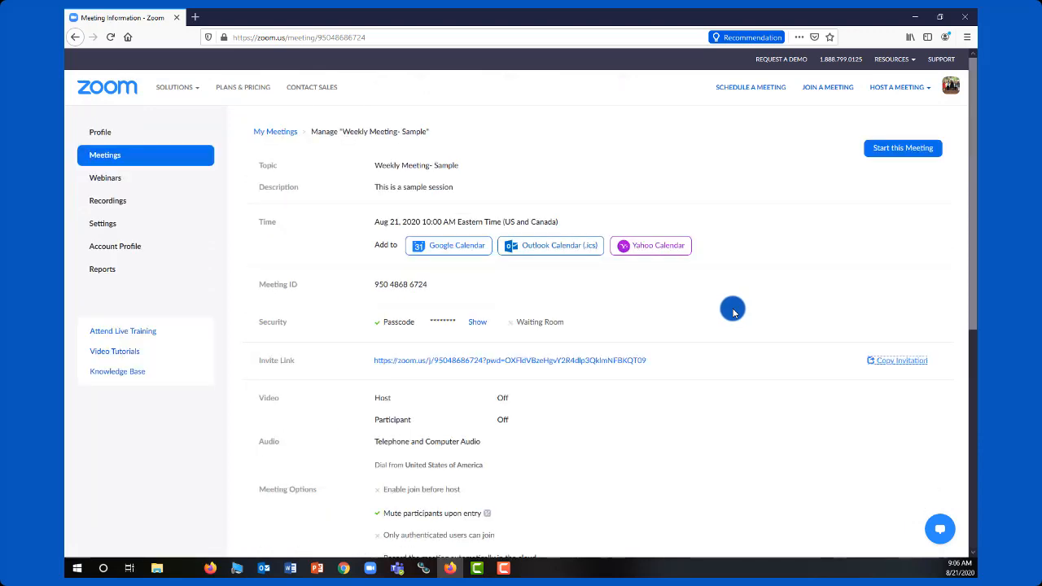
pyautogui.scroll(-7, 732, 312)
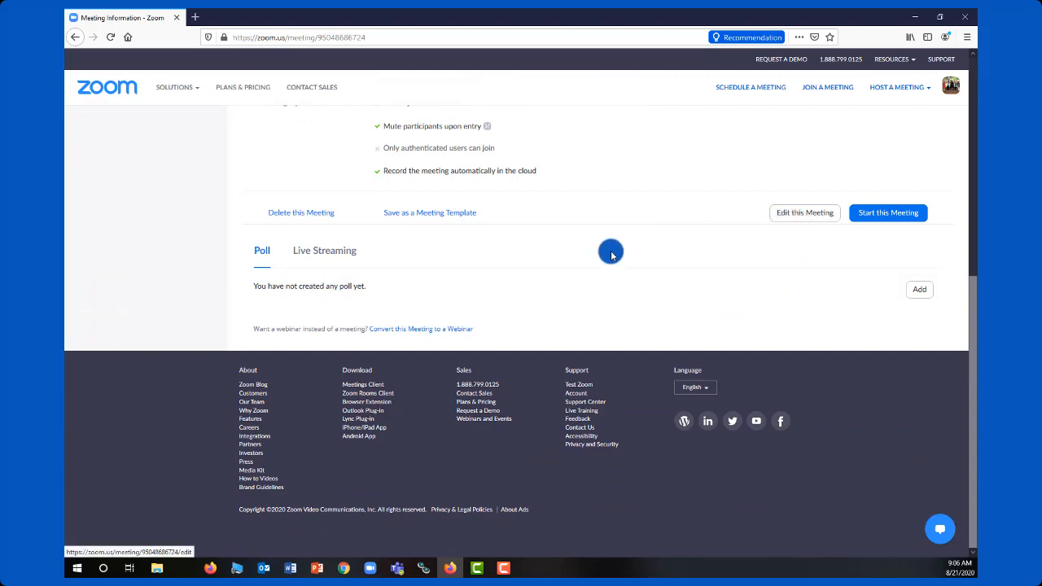
pyautogui.scroll(10, 578, 256)
pyautogui.click(106, 159)
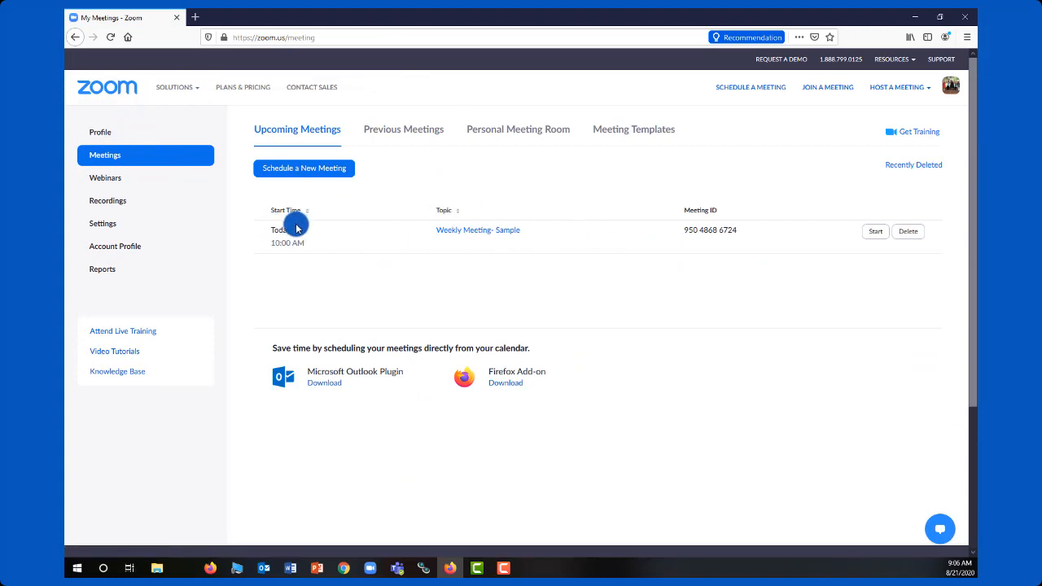
pyautogui.click(491, 229)
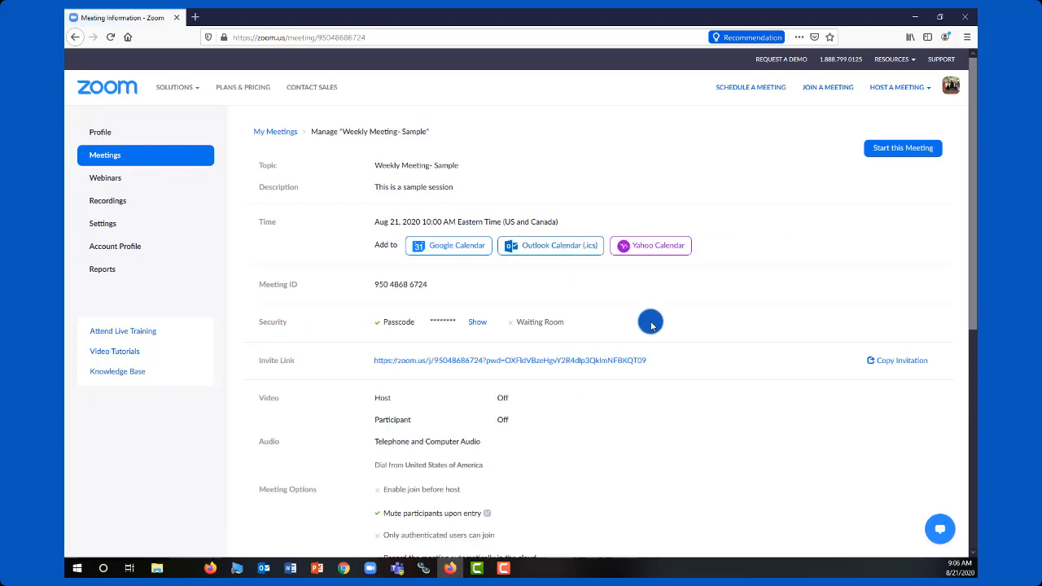
pyautogui.scroll(-5, 652, 477)
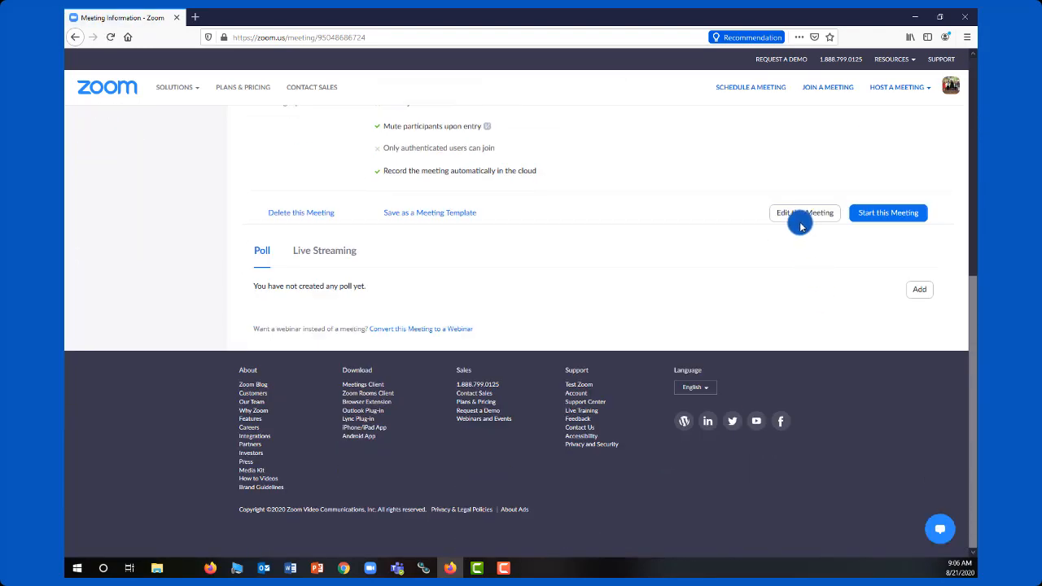
pyautogui.scroll(6, 634, 258)
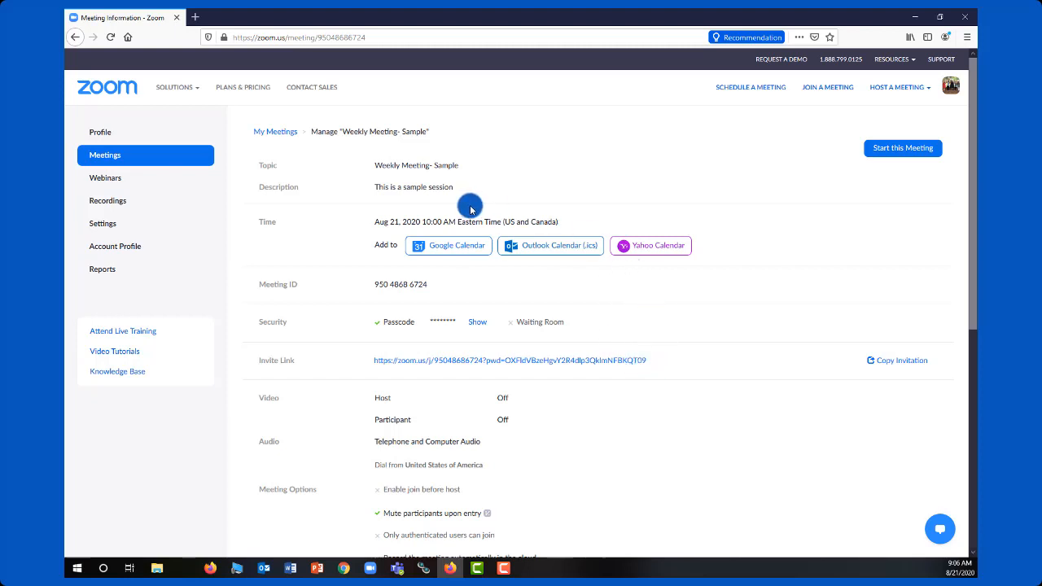
pyautogui.moveTo(976, 104); pyautogui.dragTo(524, 98)
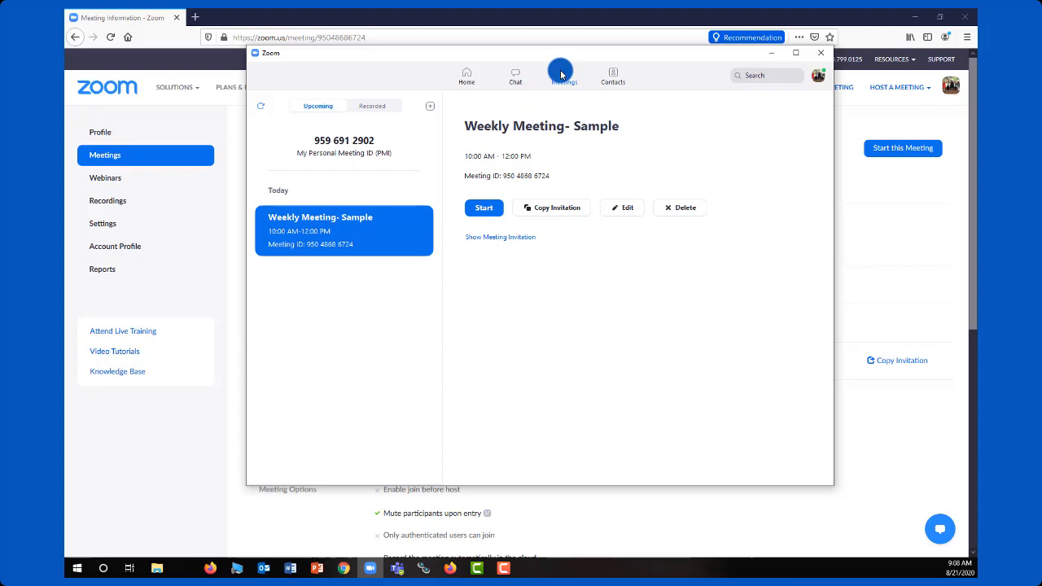
# Step: Open the Schedule Meeting form from the Meetings tab, prefilled with a 10:00 AM, 1-hour slot
pyautogui.click(429, 111)
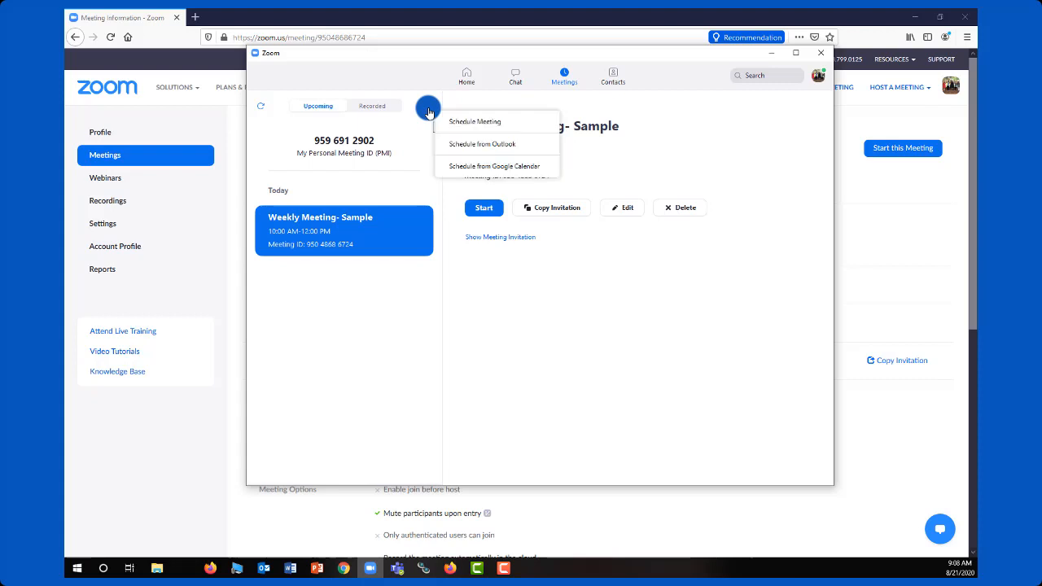
pyautogui.click(477, 122)
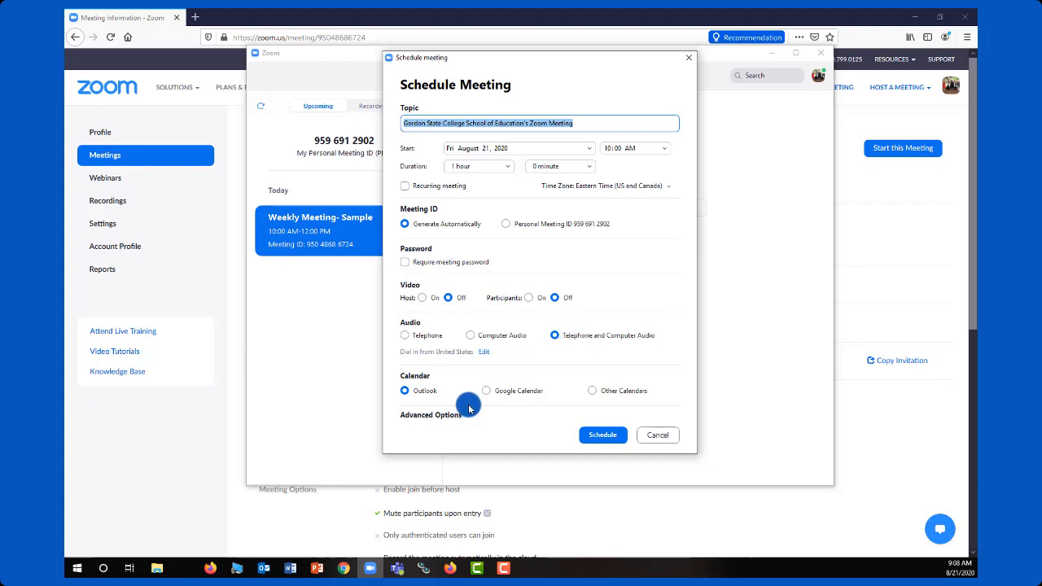
# Step: Close the Schedule Meeting form without scheduling, and dismiss the schedule dropdown
pyautogui.click(432, 415)
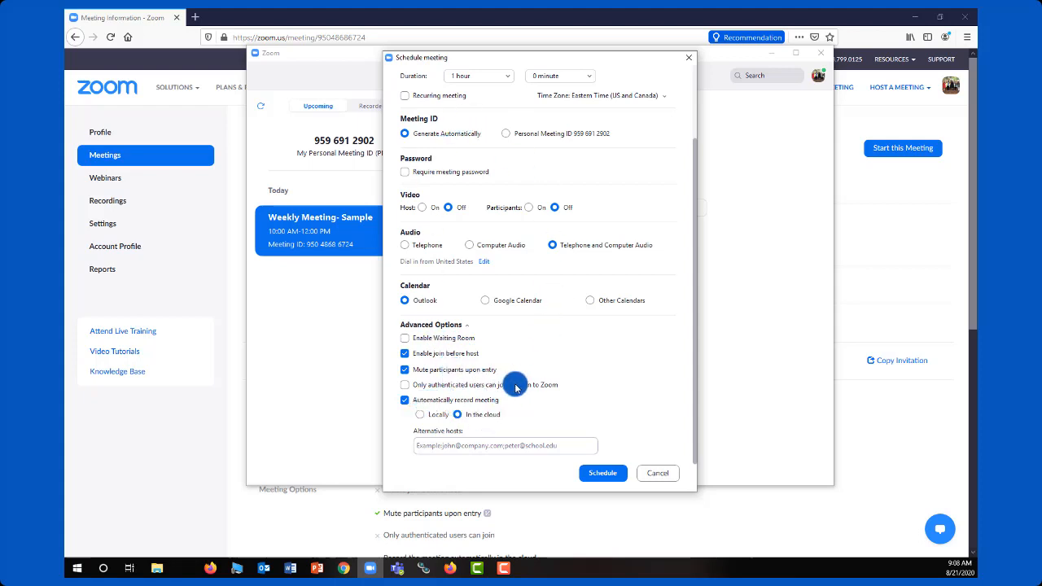
pyautogui.click(688, 59)
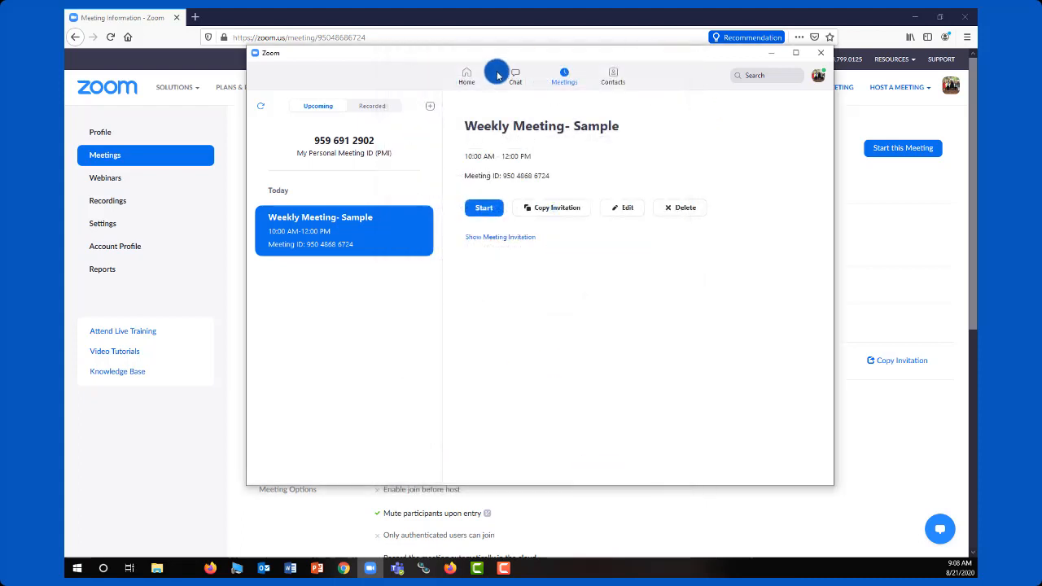
pyautogui.moveTo(486, 52); pyautogui.dragTo(472, 59)
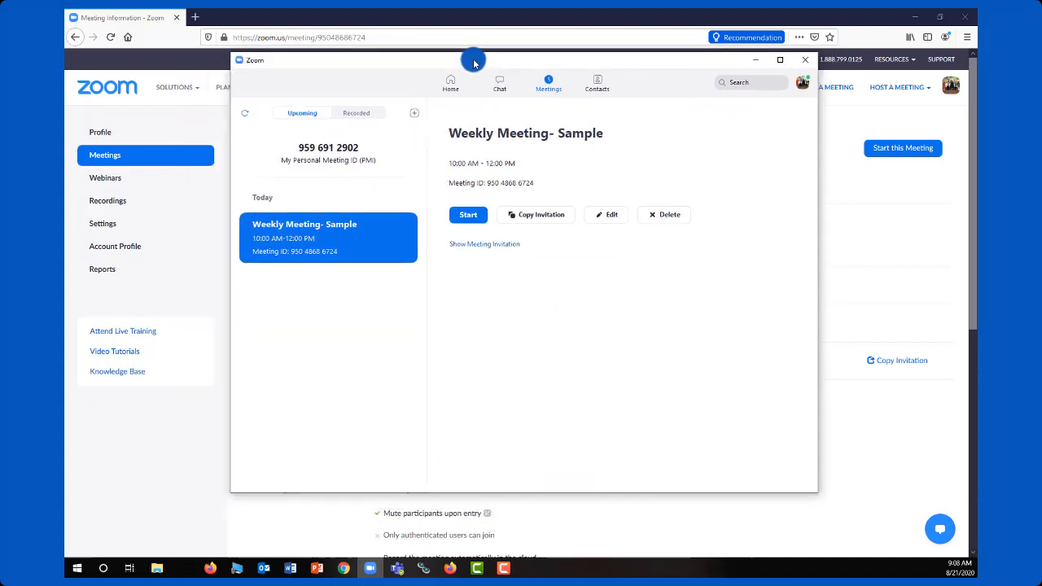
pyautogui.click(413, 116)
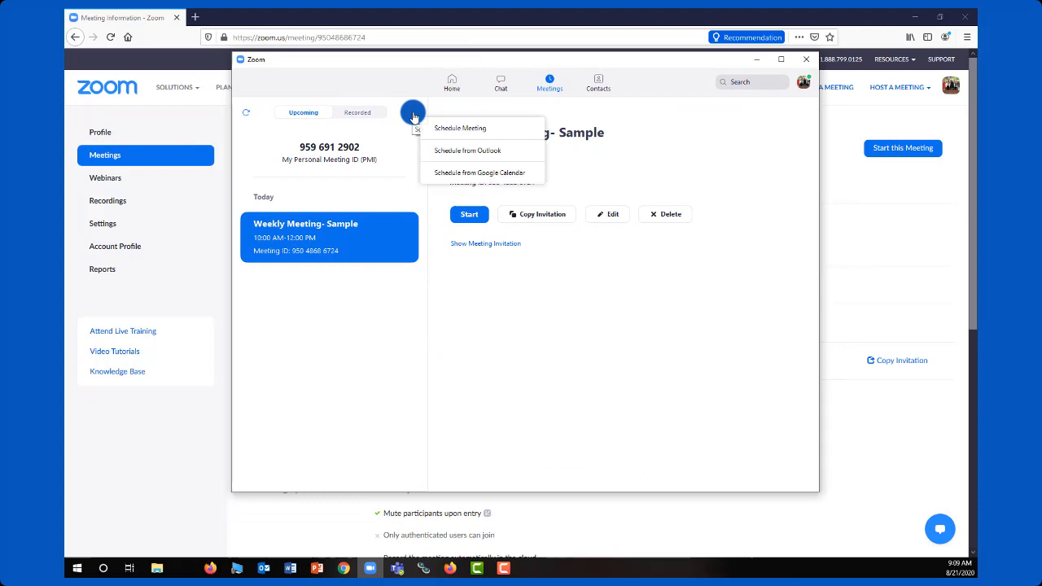
pyautogui.click(662, 343)
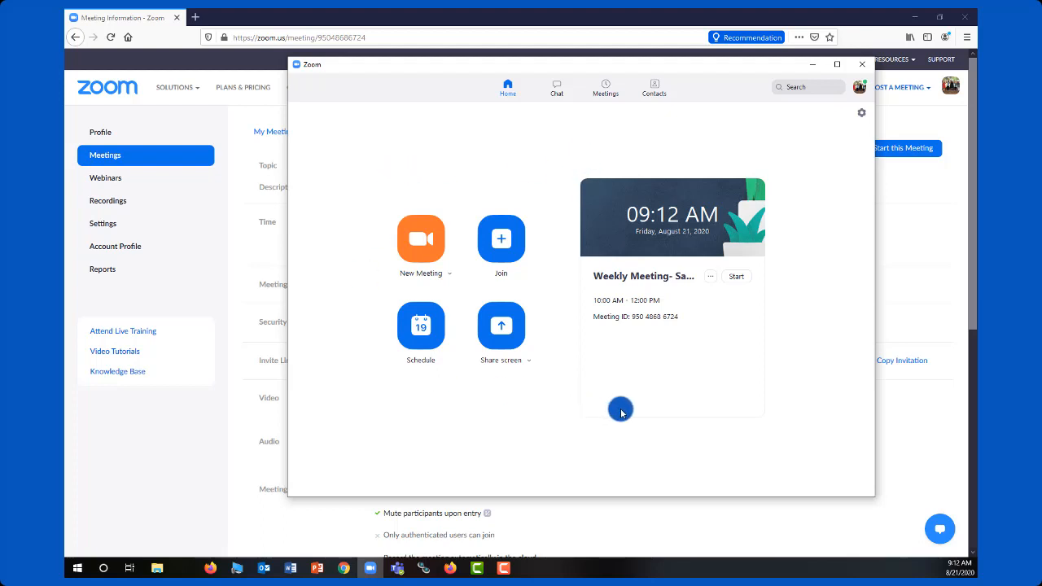
# Step: Open and cancel the Schedule and Join Meeting forms, then minimize the Zoom client
pyautogui.click(429, 338)
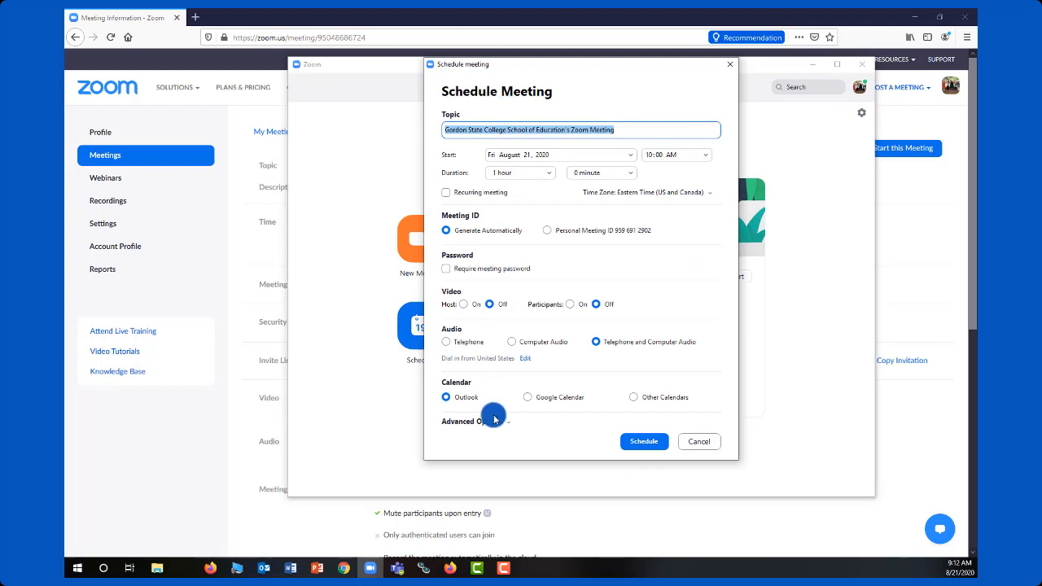
pyautogui.click(700, 442)
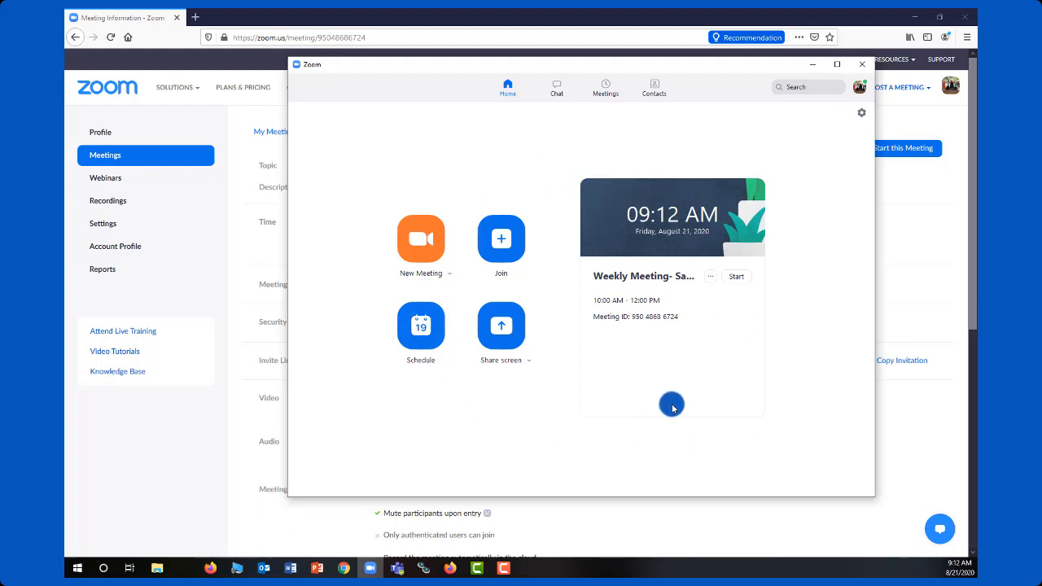
pyautogui.click(508, 240)
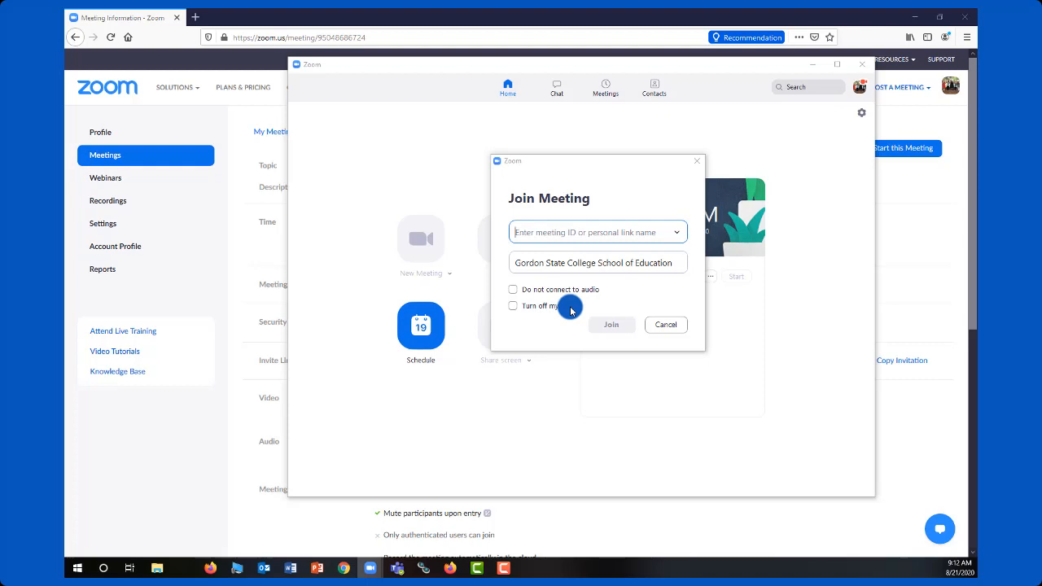
pyautogui.click(698, 166)
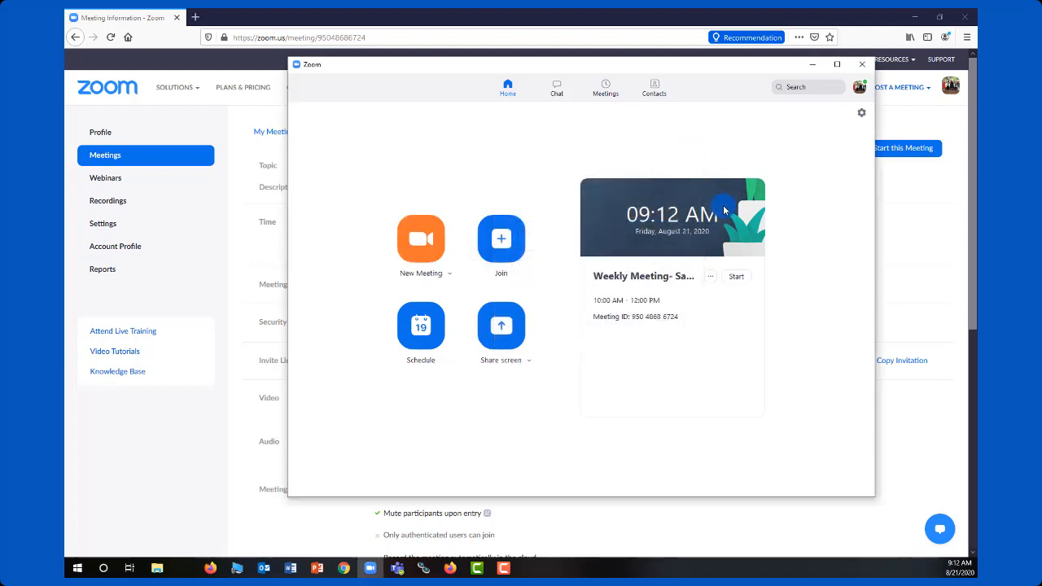
pyautogui.click(814, 72)
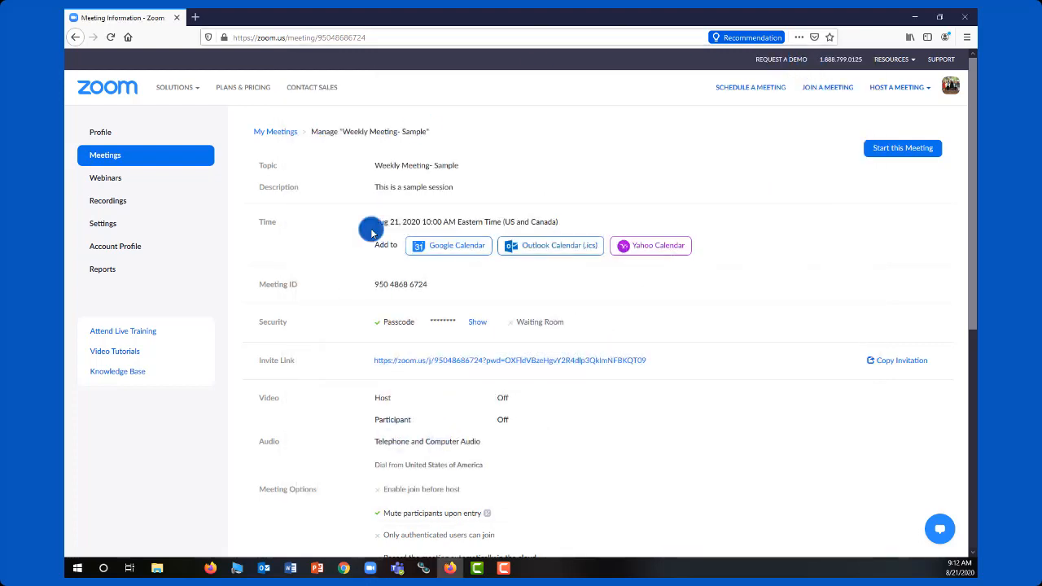
# Step: Start Weekly Meeting- Sample from the web portal's Meetings list, bringing up the launcher download
pyautogui.click(812, 91)
pyautogui.click(442, 210)
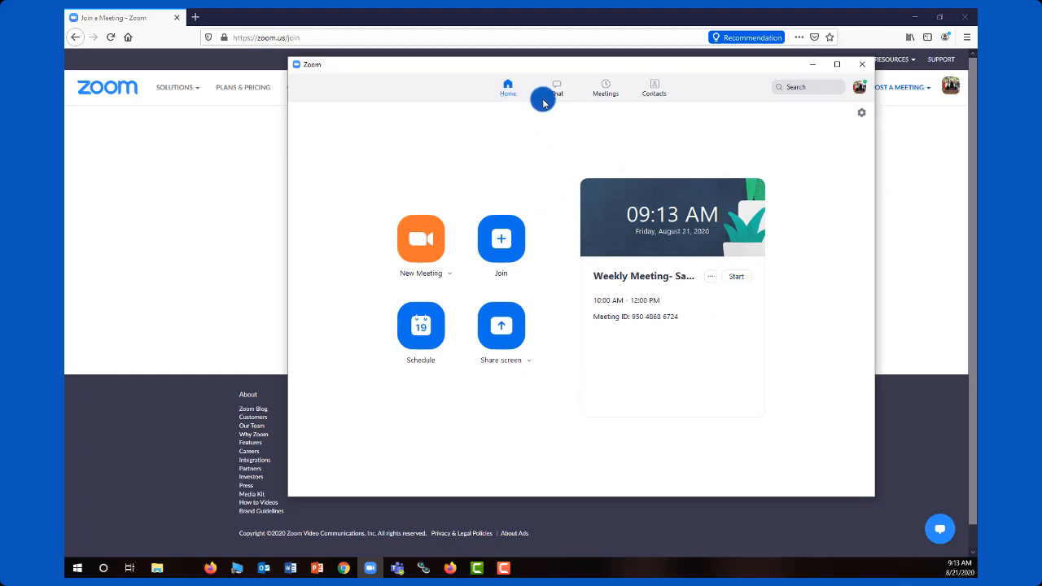
pyautogui.click(605, 88)
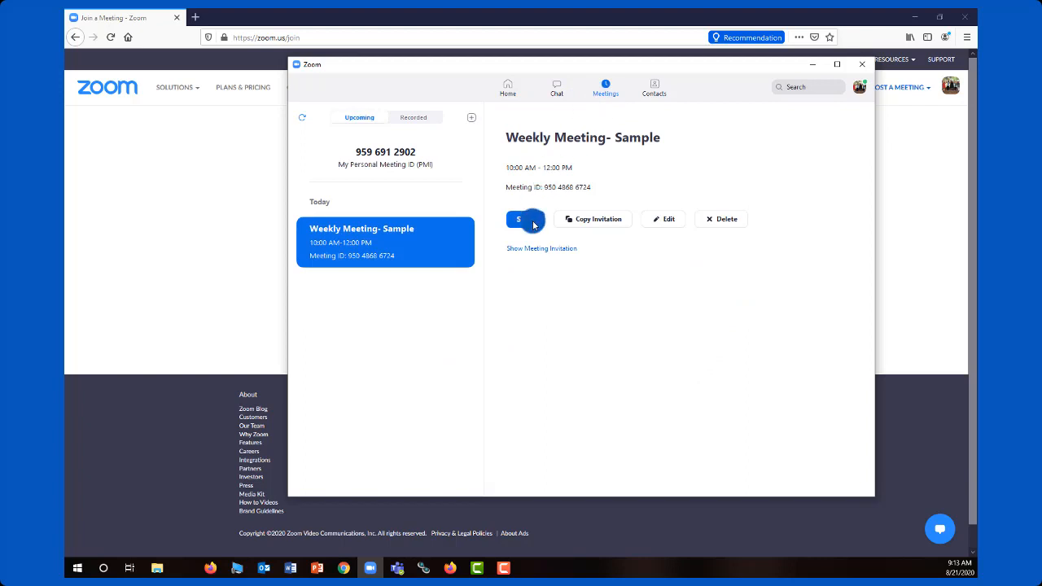
pyautogui.click(162, 207)
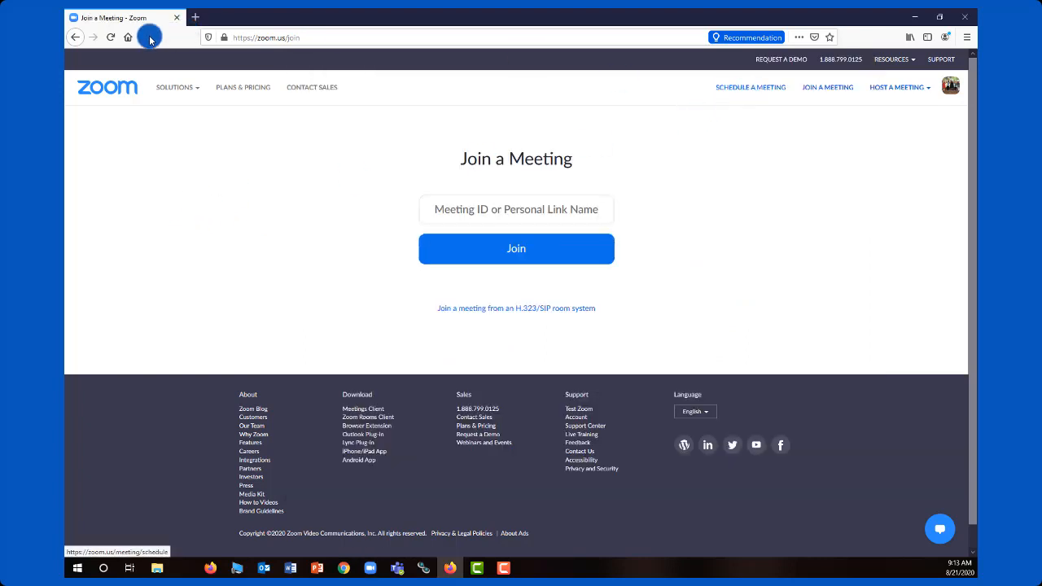
pyautogui.click(83, 41)
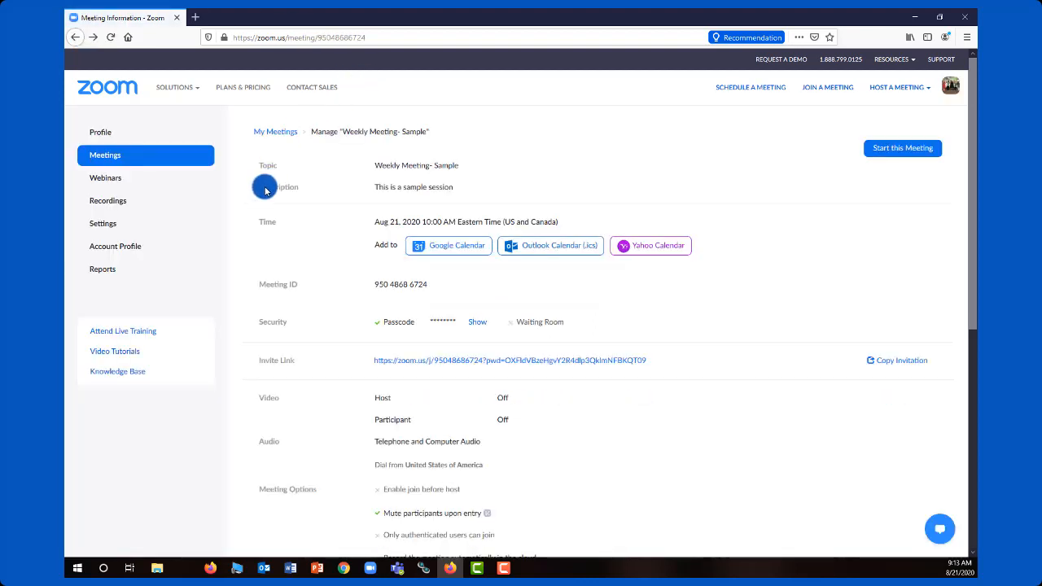
pyautogui.click(115, 161)
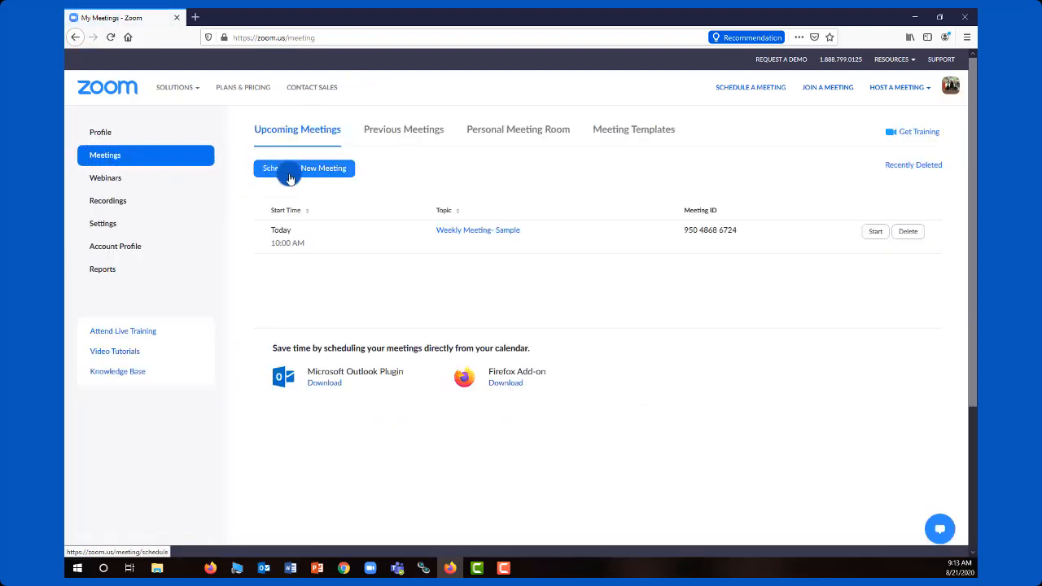
pyautogui.click(876, 233)
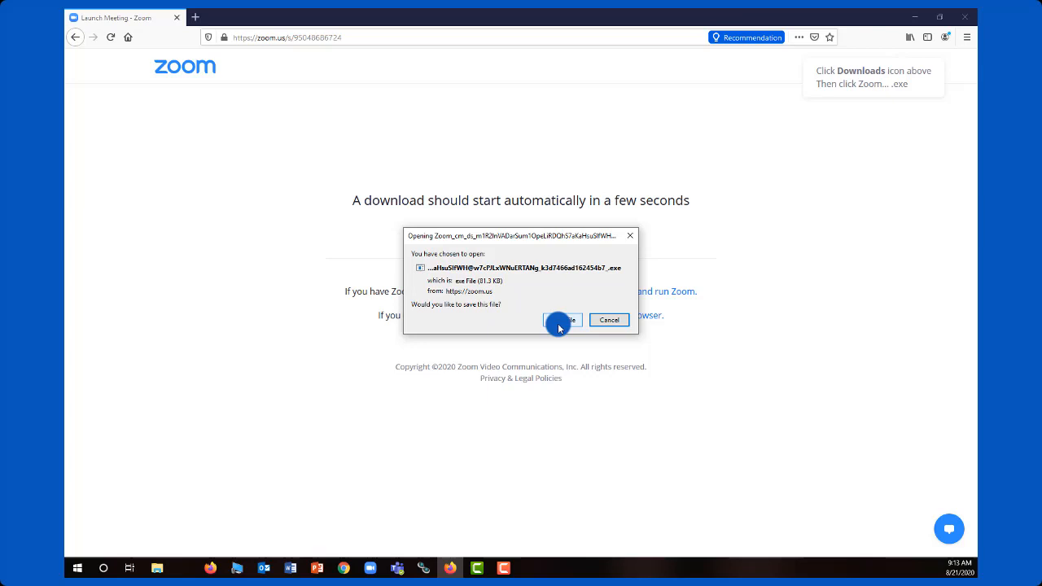
# Step: Dismiss the launcher download, view the phone dial-in numbers, then join with Computer Audio
pyautogui.click(562, 320)
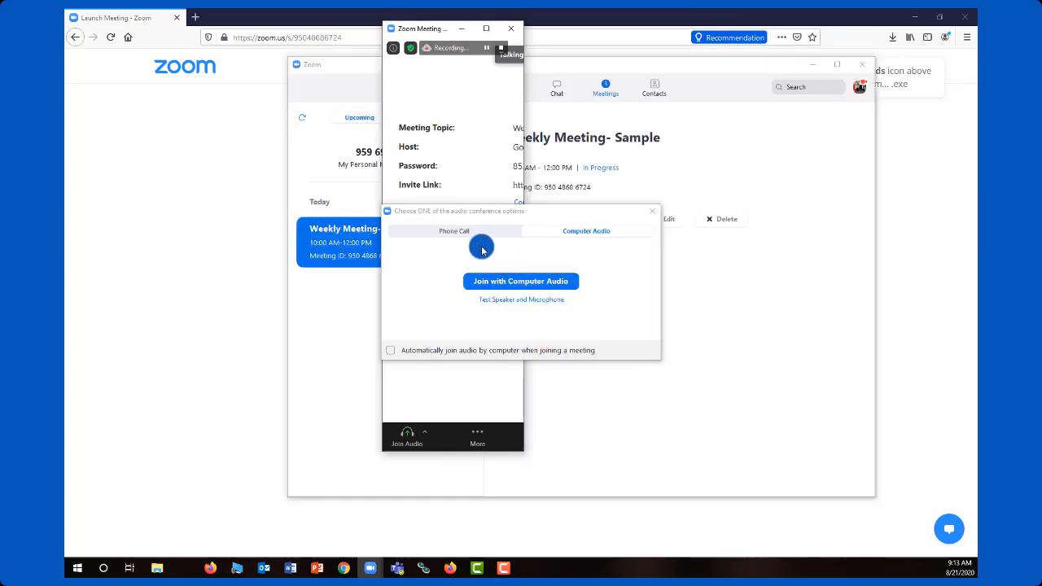
pyautogui.click(461, 235)
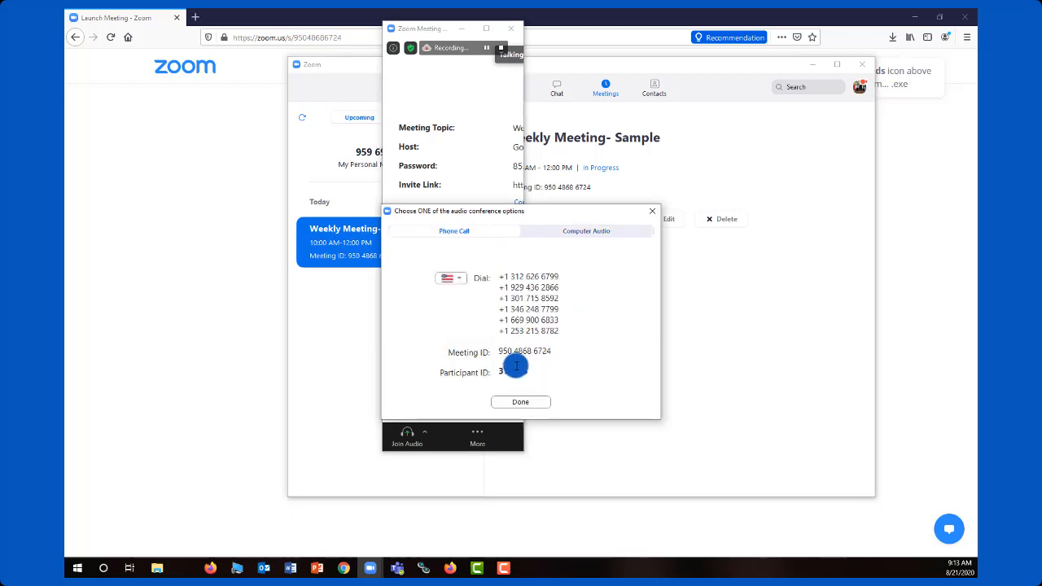
pyautogui.click(572, 235)
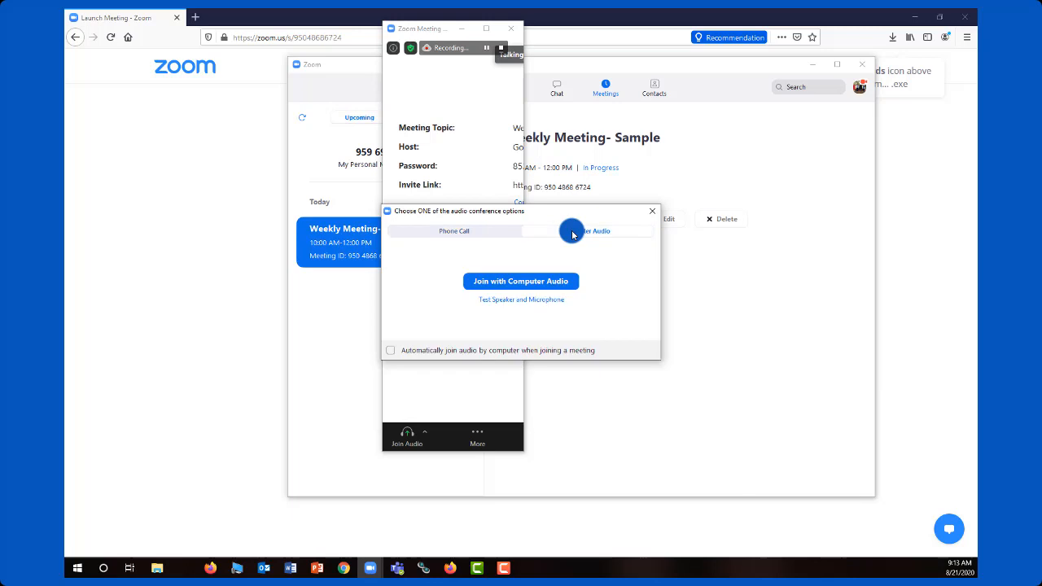
pyautogui.click(493, 283)
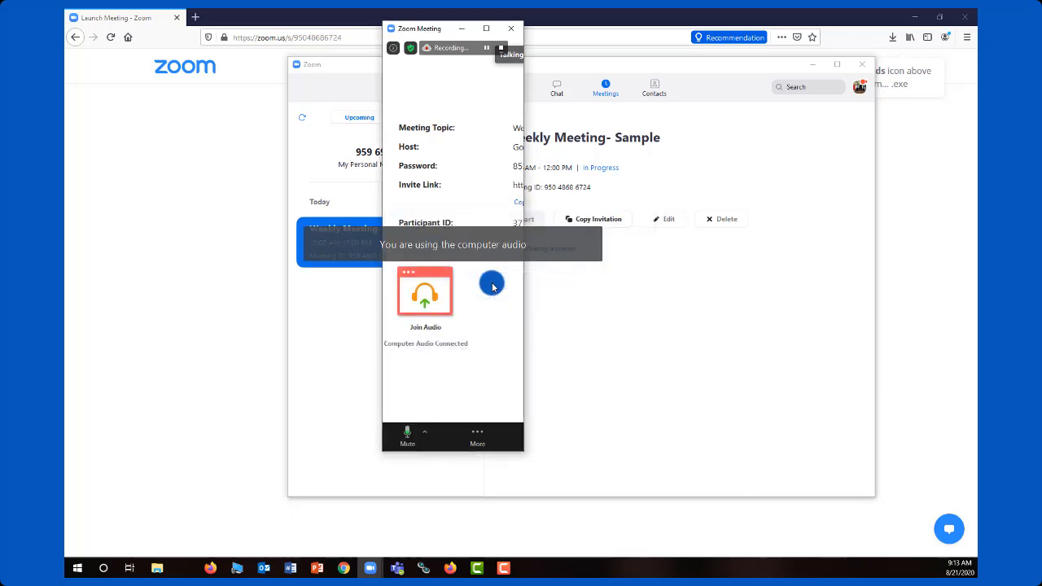
# Step: Maximize the meeting window, mute then unmute the microphone, and show the audio device choices
pyautogui.click(487, 31)
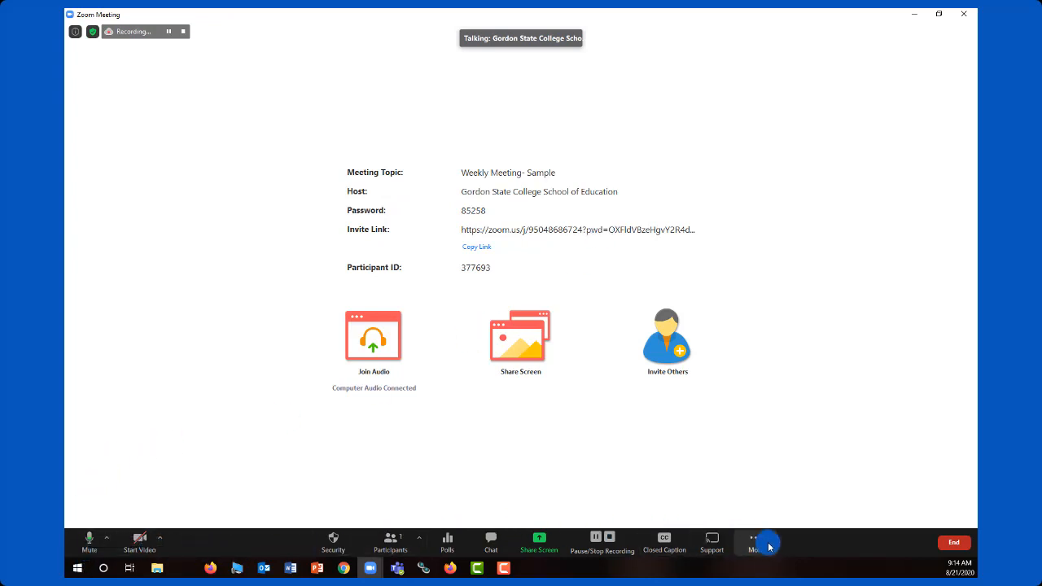
pyautogui.click(90, 553)
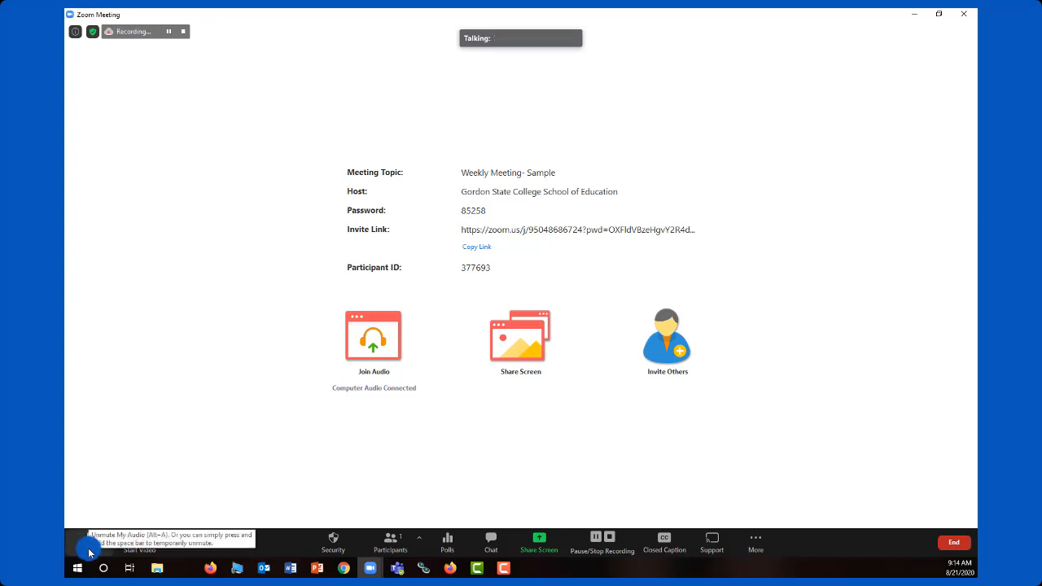
pyautogui.click(90, 552)
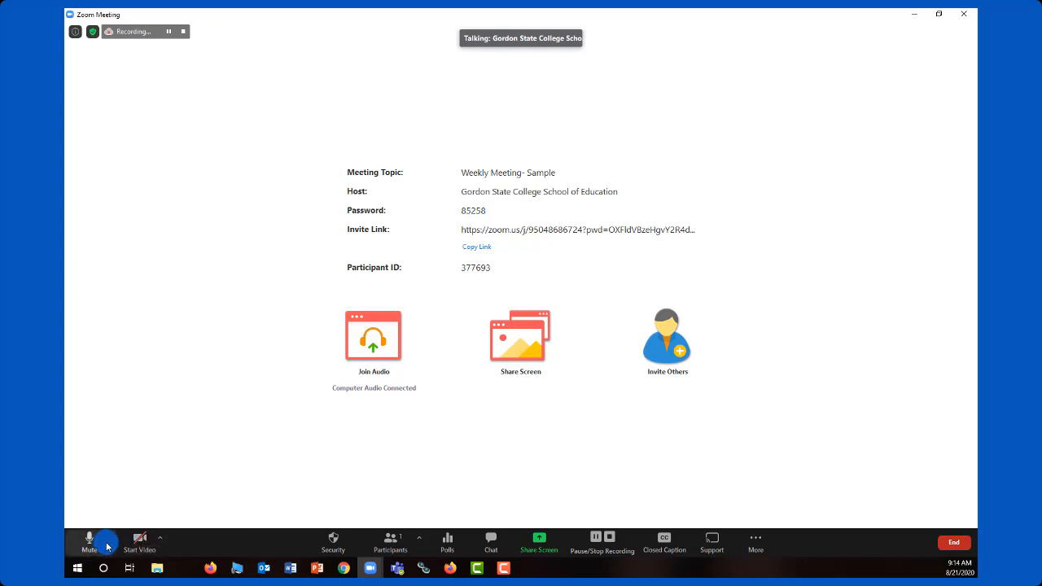
pyautogui.click(106, 544)
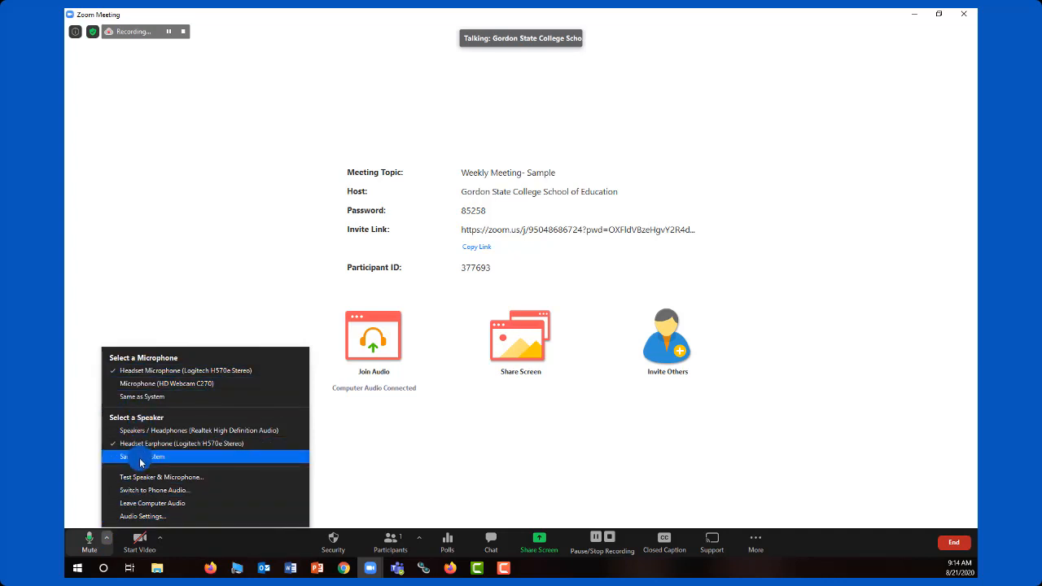
# Step: Turn the webcam video on and back off, then show the camera and background choices
pyautogui.click(421, 437)
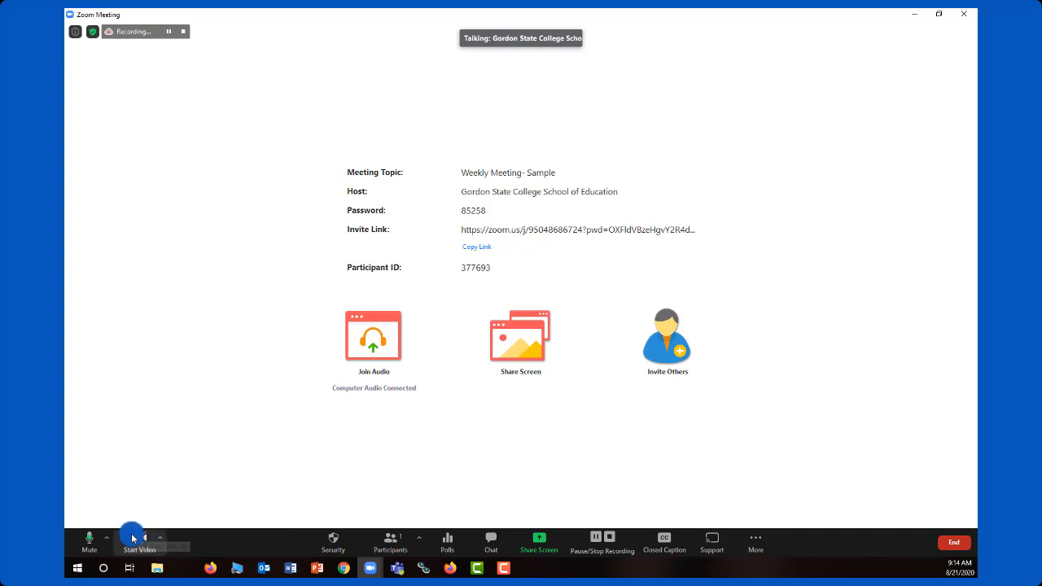
pyautogui.click(137, 538)
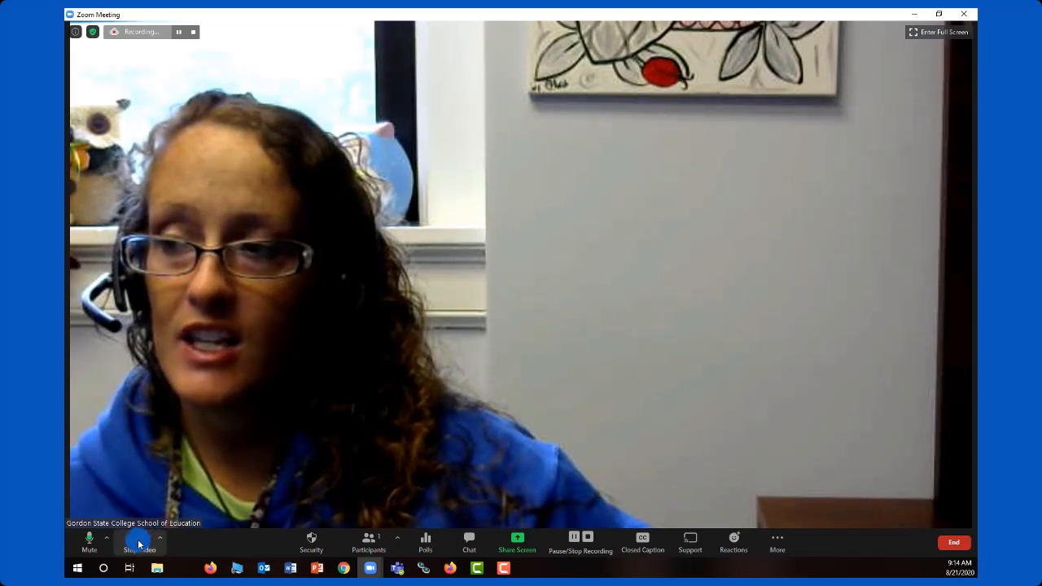
pyautogui.click(138, 544)
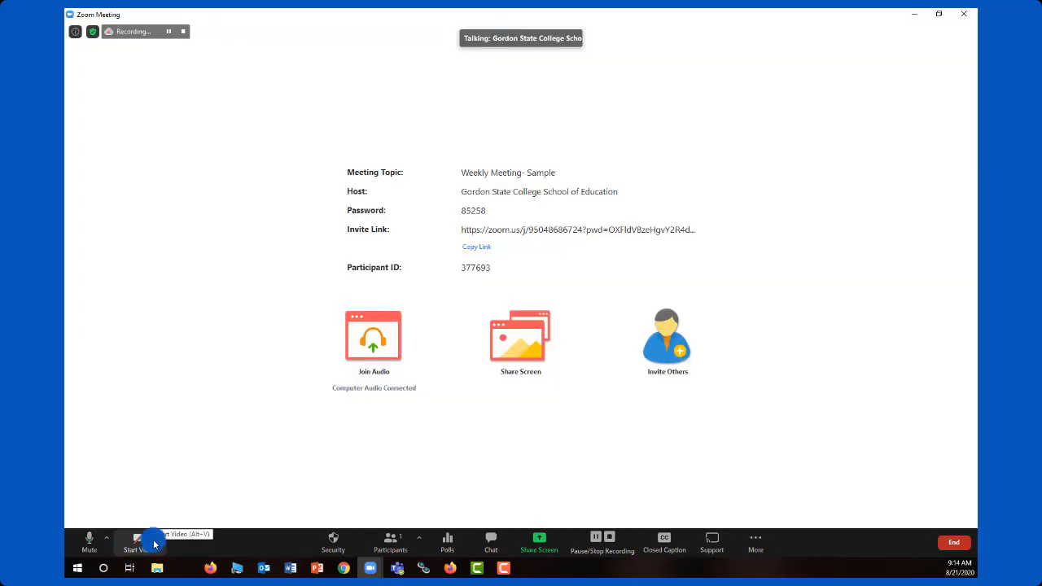
pyautogui.click(161, 542)
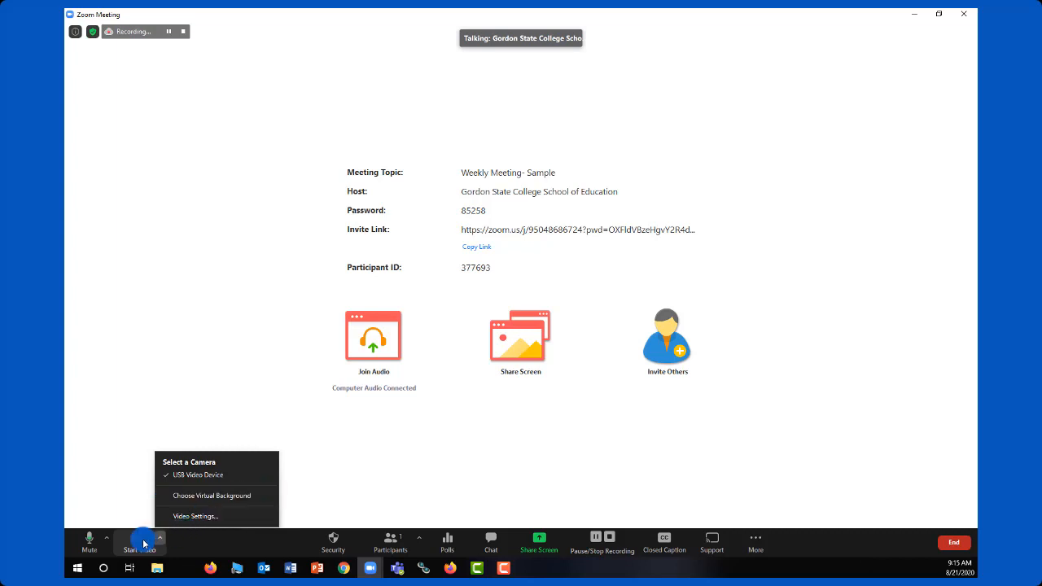
# Step: Try the San Francisco, Grass, Earth and Aurora virtual backgrounds, then set None
pyautogui.click(194, 498)
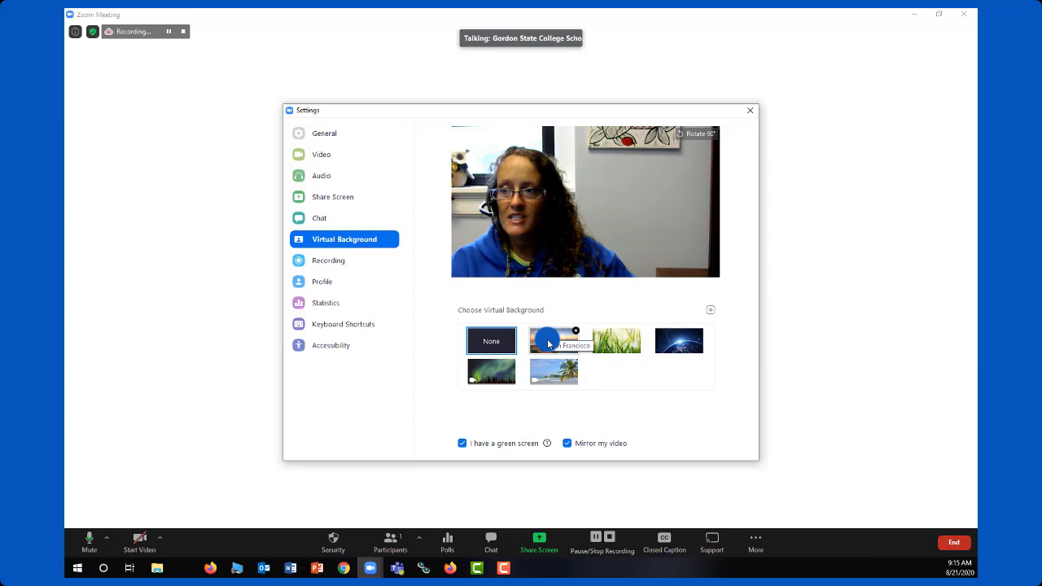
pyautogui.click(549, 345)
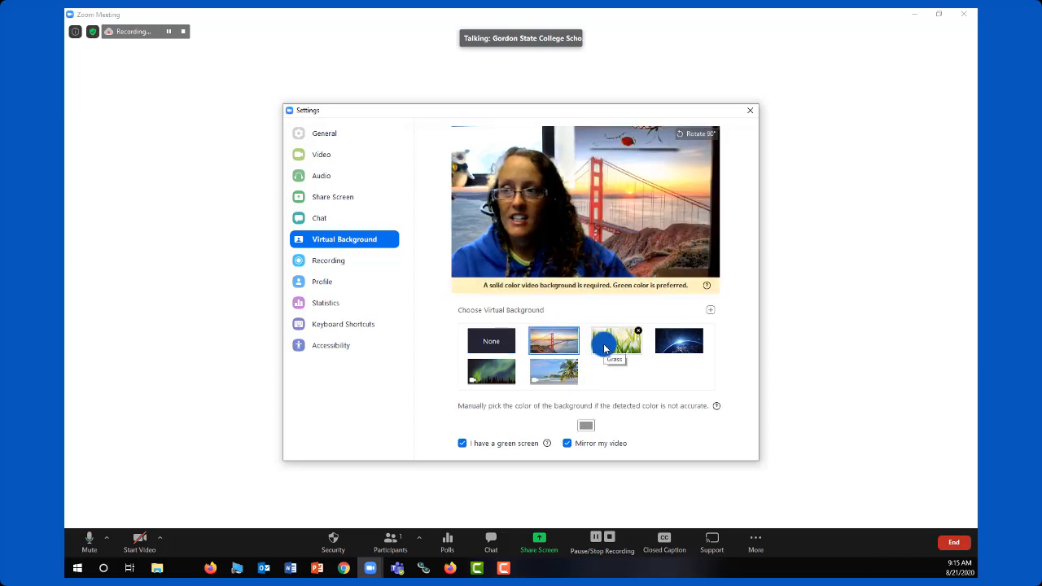
pyautogui.click(604, 349)
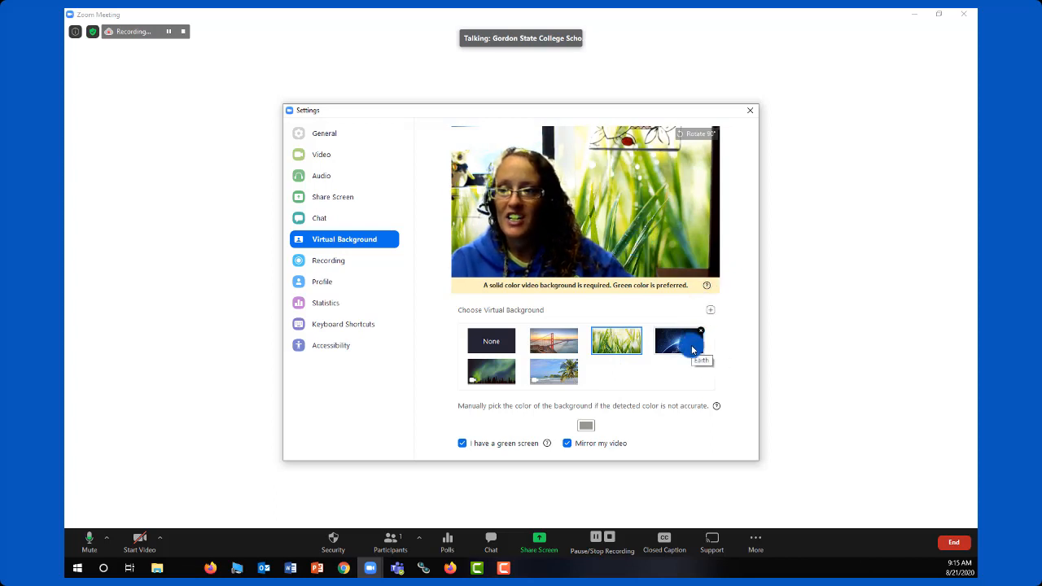
pyautogui.click(692, 350)
pyautogui.click(478, 372)
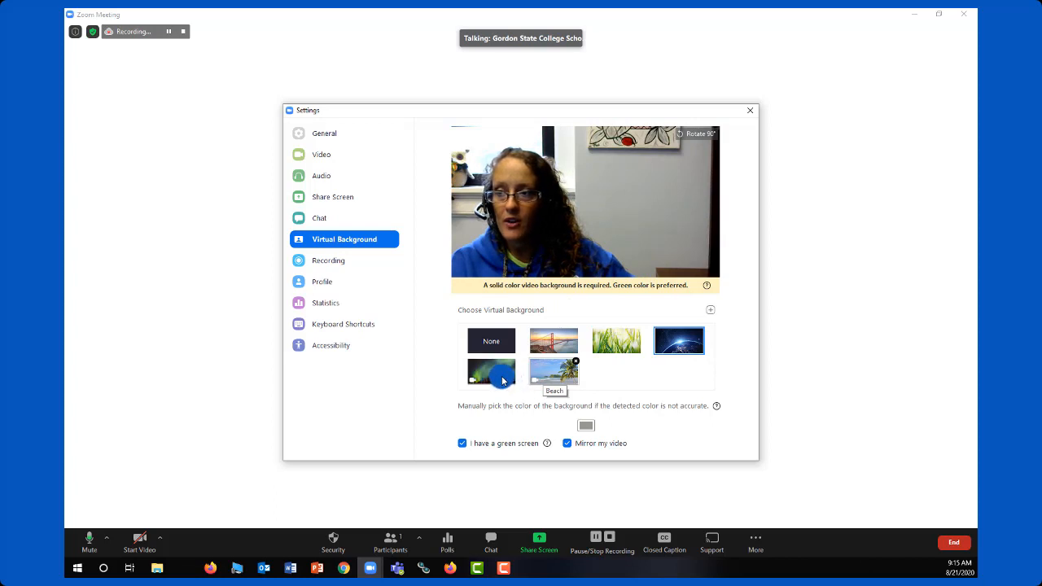
pyautogui.click(502, 380)
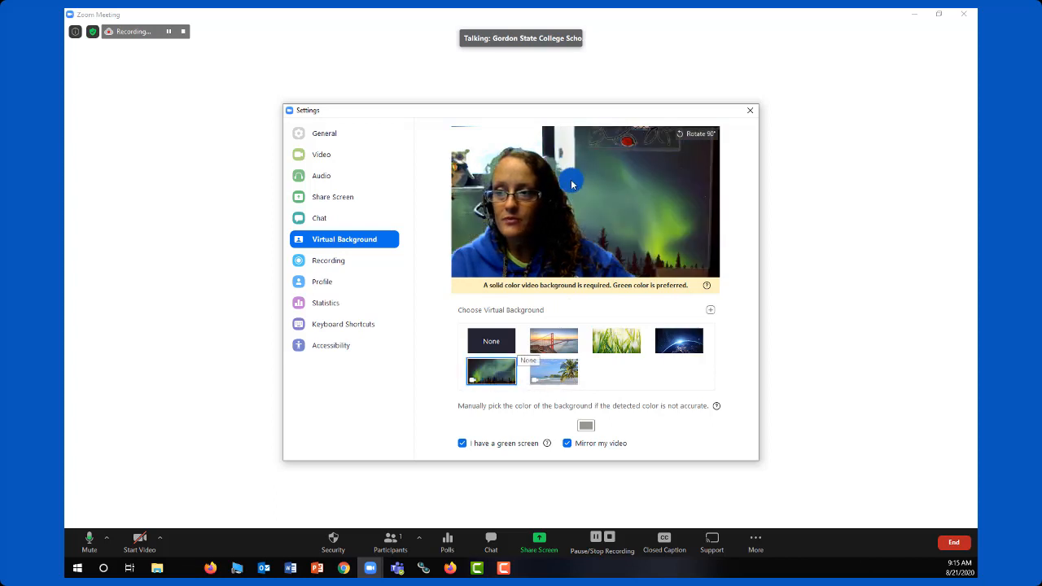
pyautogui.click(494, 346)
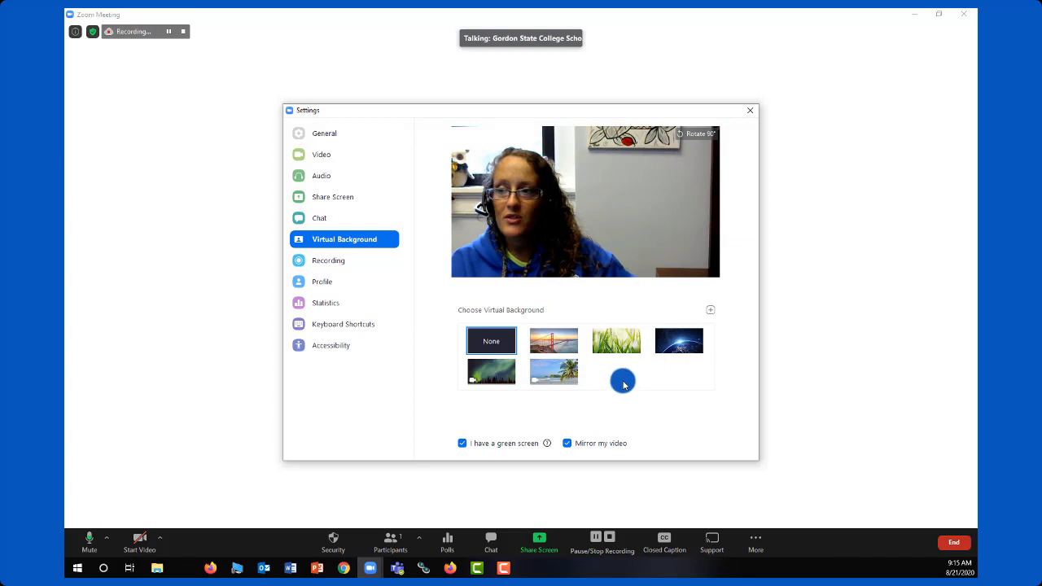
# Step: Cycle through the Grass, Earth, San Francisco, Beach and Northern Lights backgrounds
pyautogui.click(711, 311)
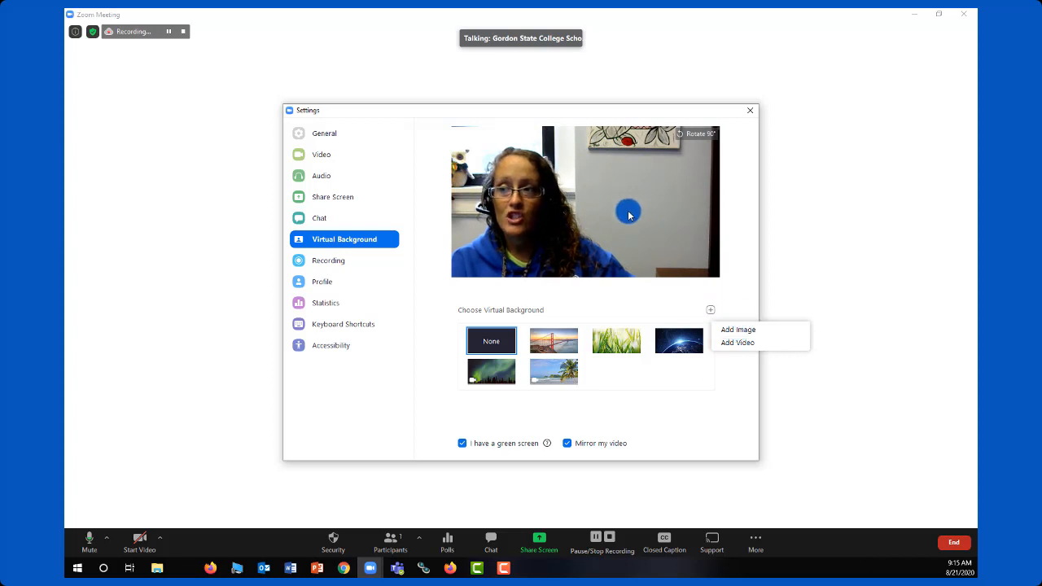
pyautogui.click(615, 341)
pyautogui.click(677, 337)
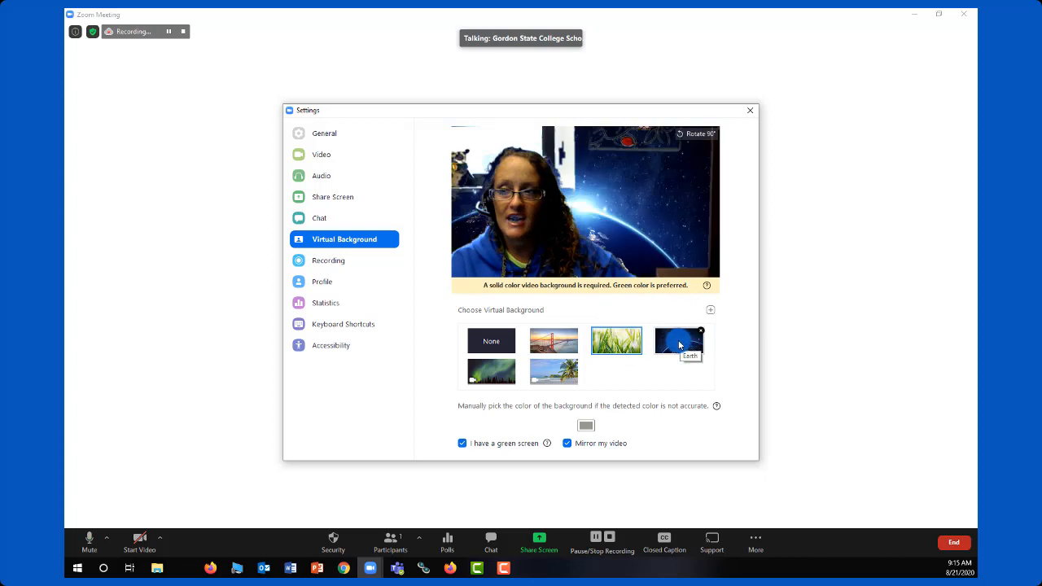
pyautogui.click(560, 350)
pyautogui.click(548, 368)
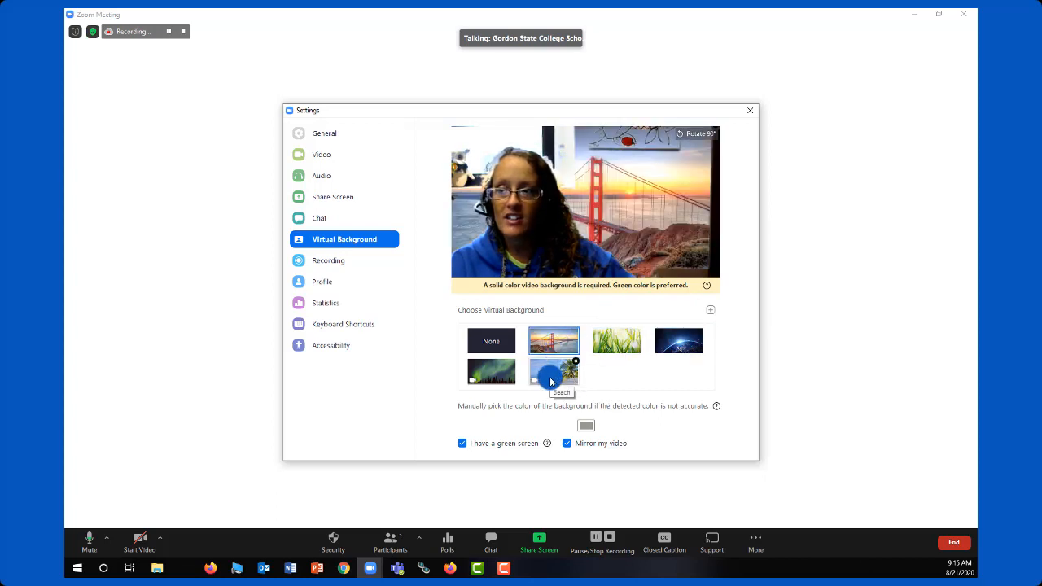
pyautogui.click(479, 376)
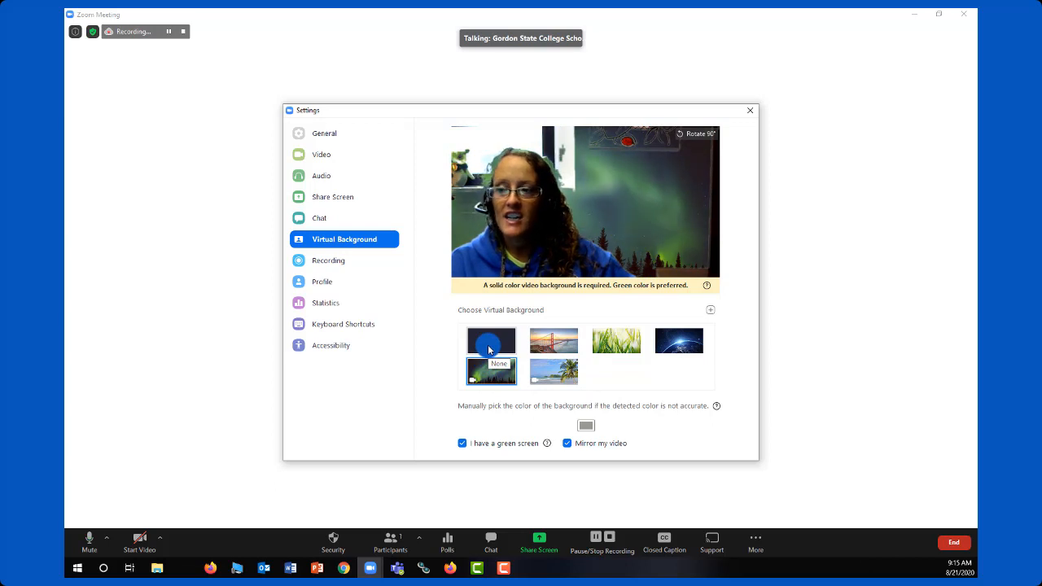
# Step: Uncheck 'I have a green screen' and dismiss the computer requirements warning
pyautogui.click(489, 443)
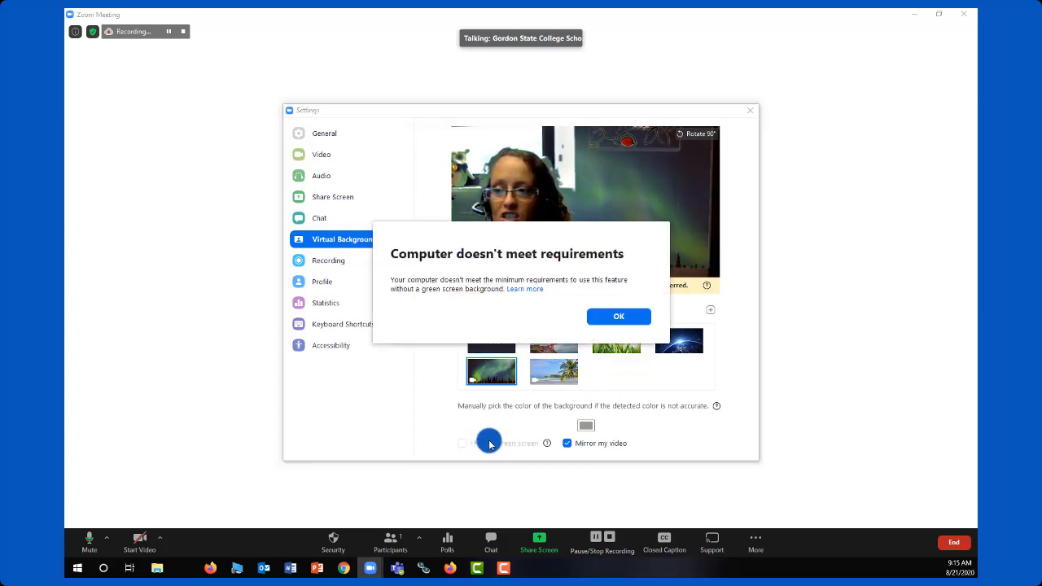
pyautogui.click(596, 317)
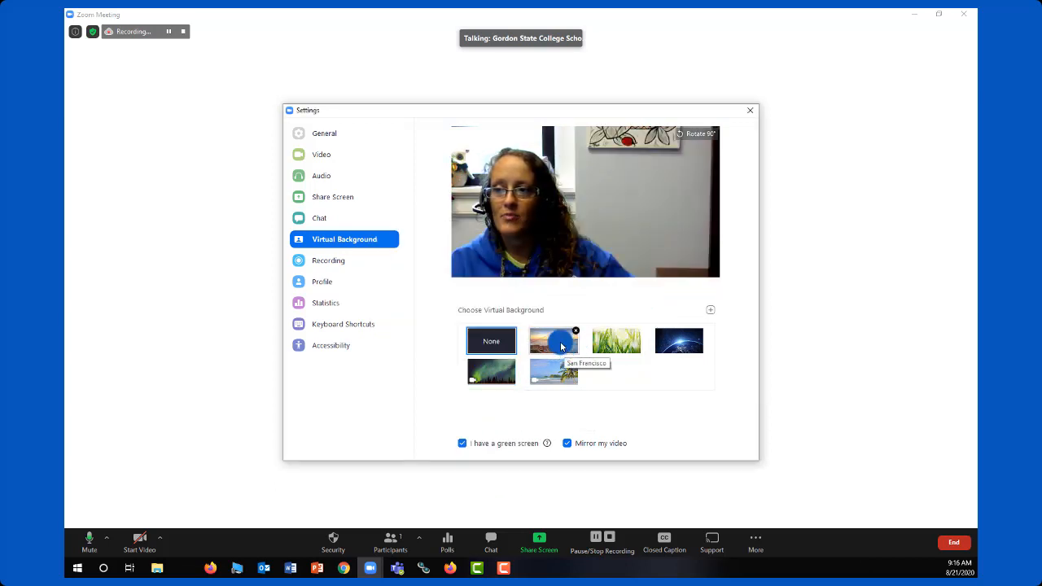
pyautogui.click(559, 341)
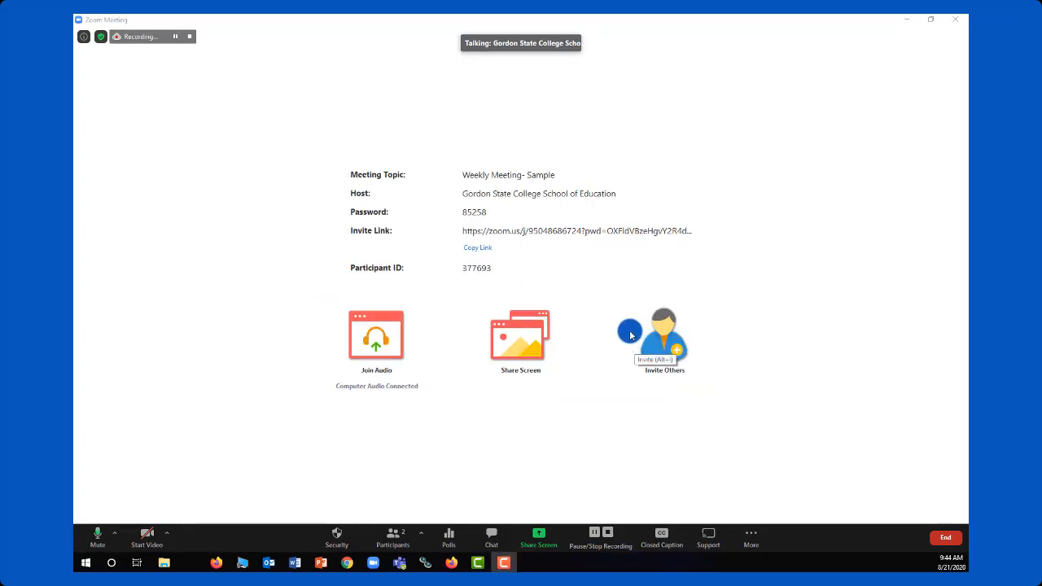
# Step: Show the participant list and view the More actions for the sample student
pyautogui.click(386, 540)
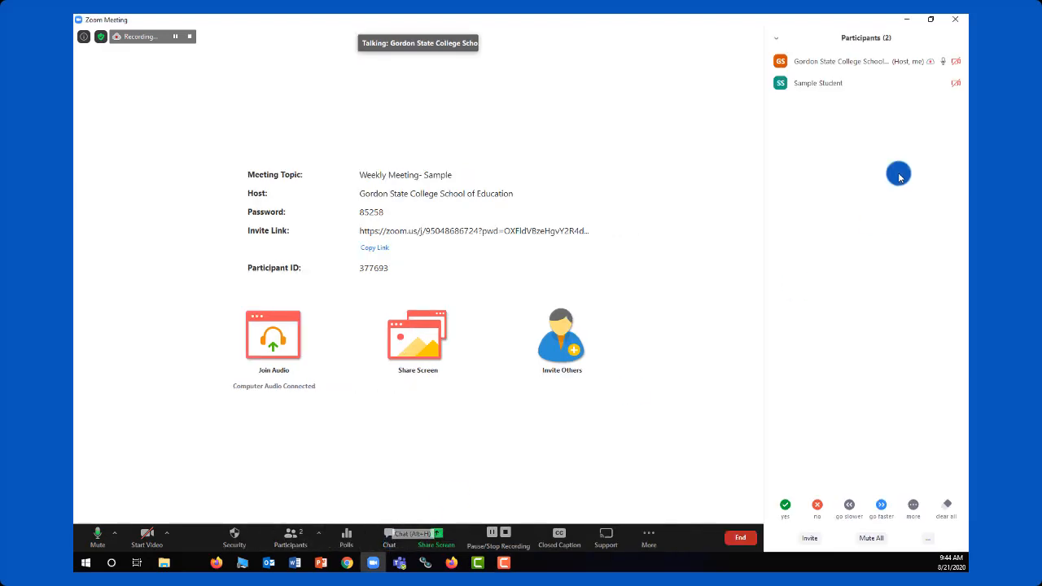
pyautogui.moveTo(830, 57)
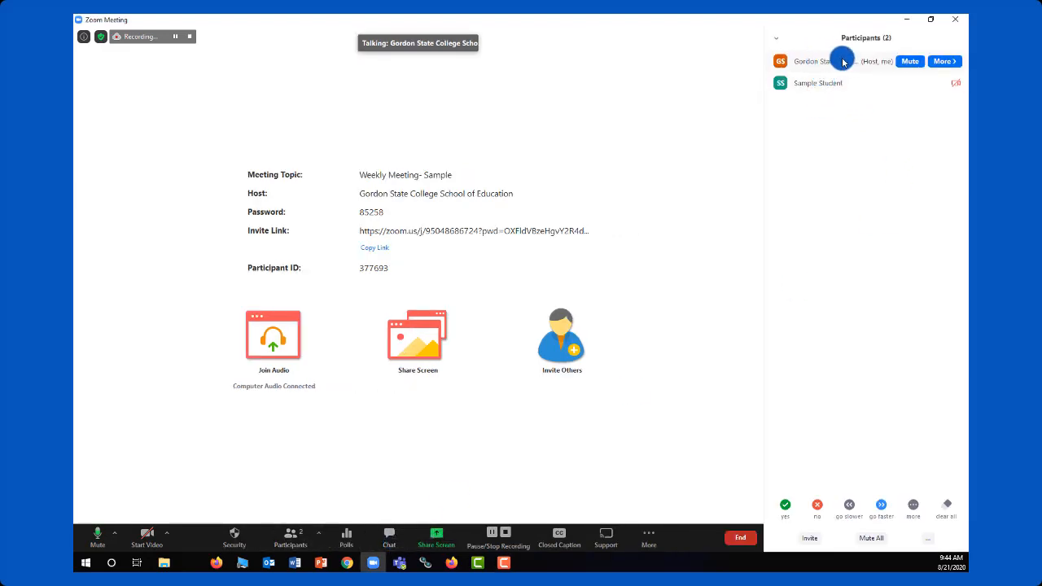
pyautogui.moveTo(809, 86)
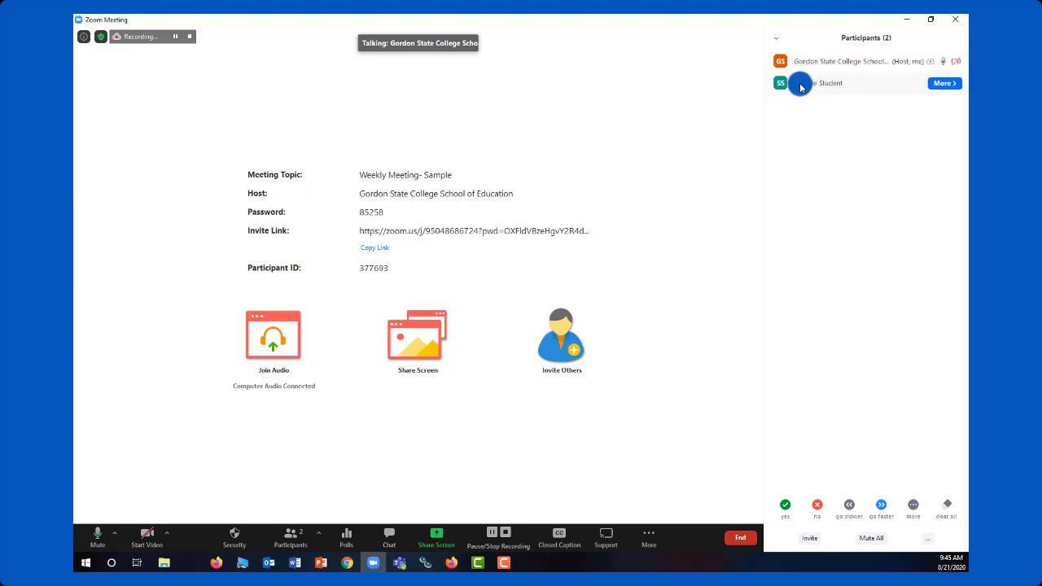
pyautogui.click(946, 84)
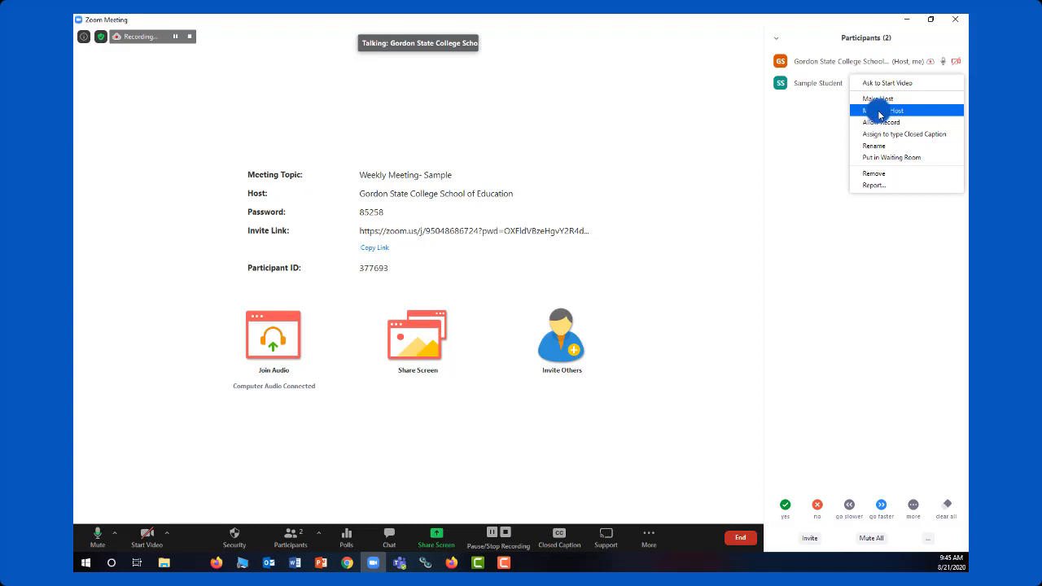
pyautogui.click(777, 123)
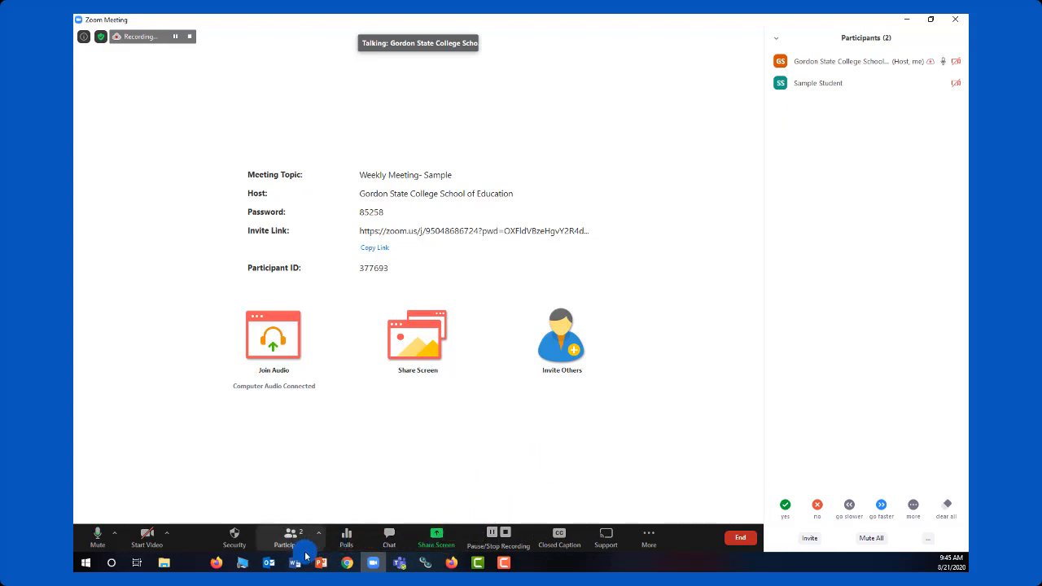
# Step: Send 'Hello everyone!' in the meeting's group chat
pyautogui.click(383, 544)
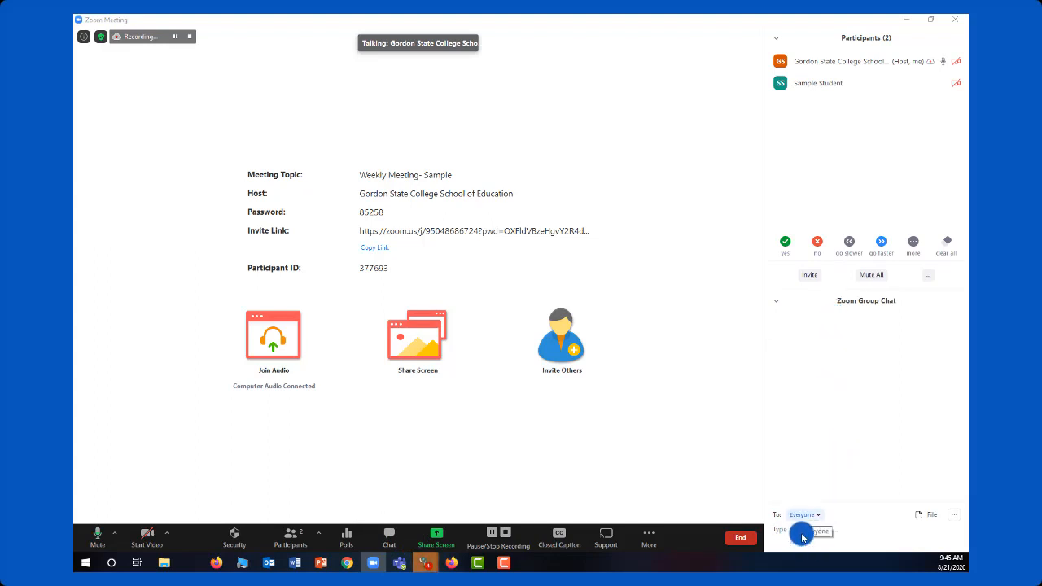
pyautogui.write('Hell')
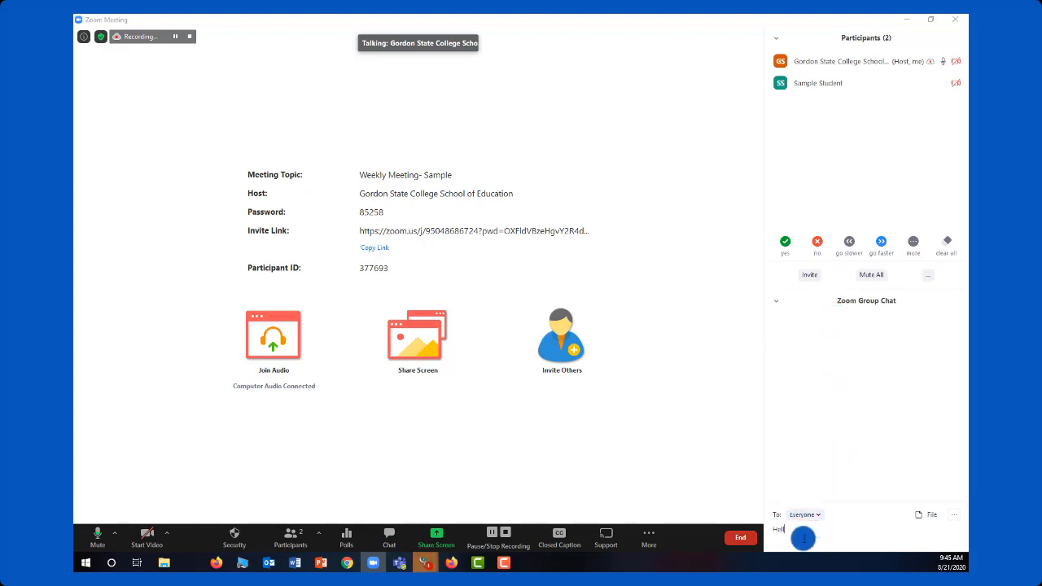
pyautogui.write('o everyone!')
pyautogui.press('Return')
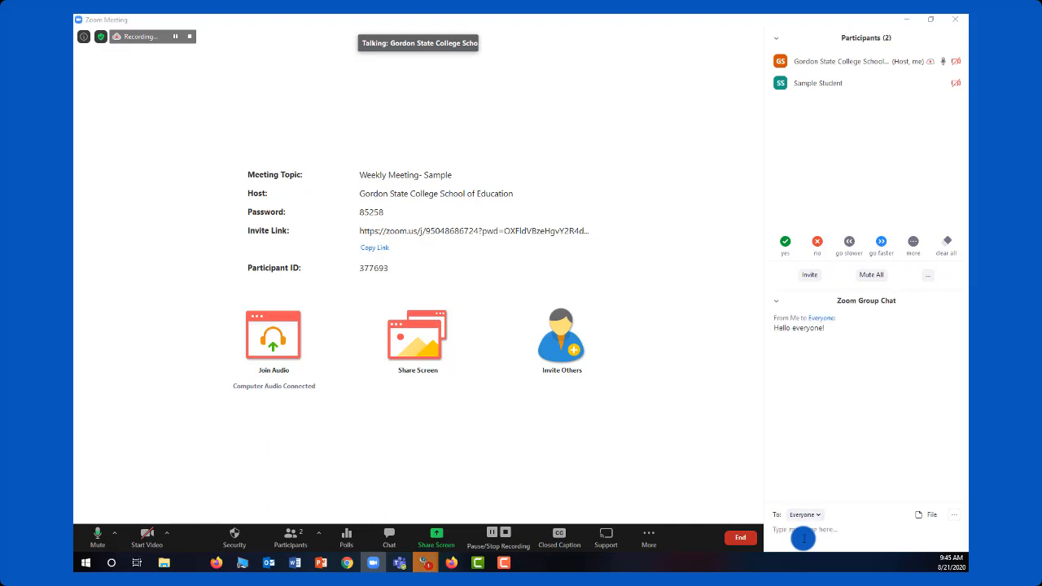
# Step: Try addressing the chat privately to the student via the To: dropdown
pyautogui.click(799, 517)
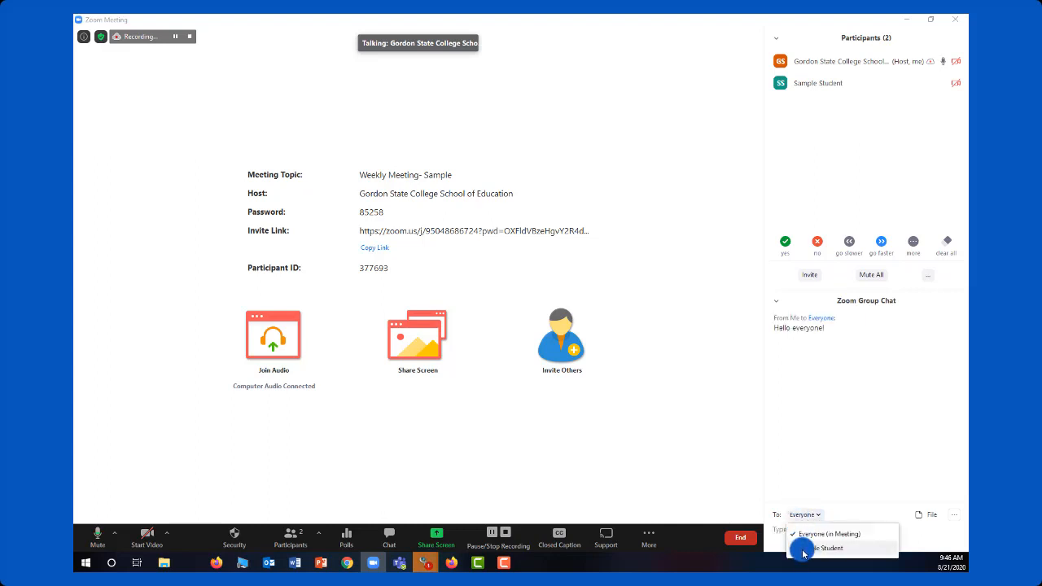
pyautogui.click(803, 550)
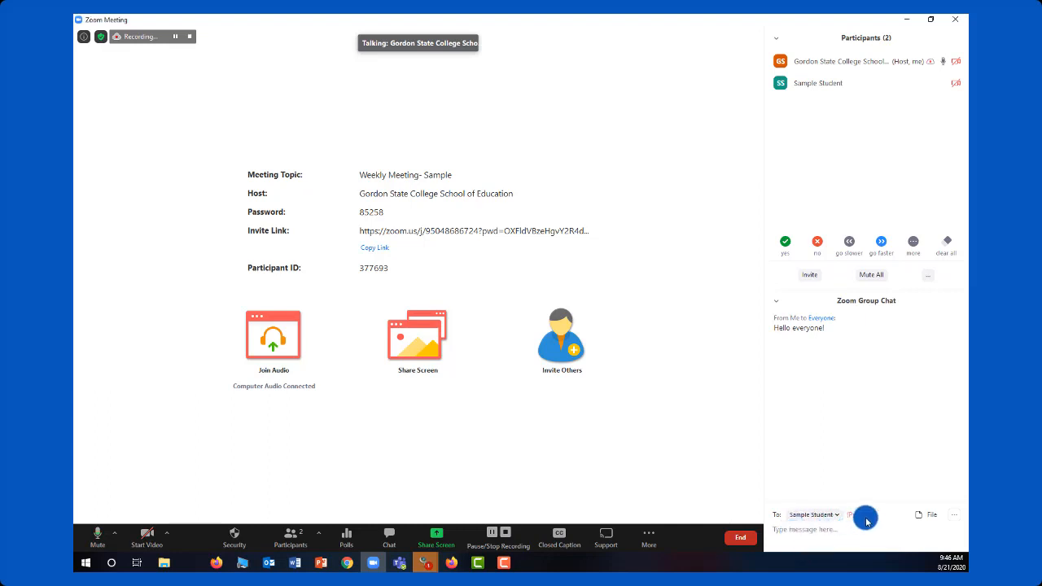
pyautogui.click(817, 519)
pyautogui.click(816, 519)
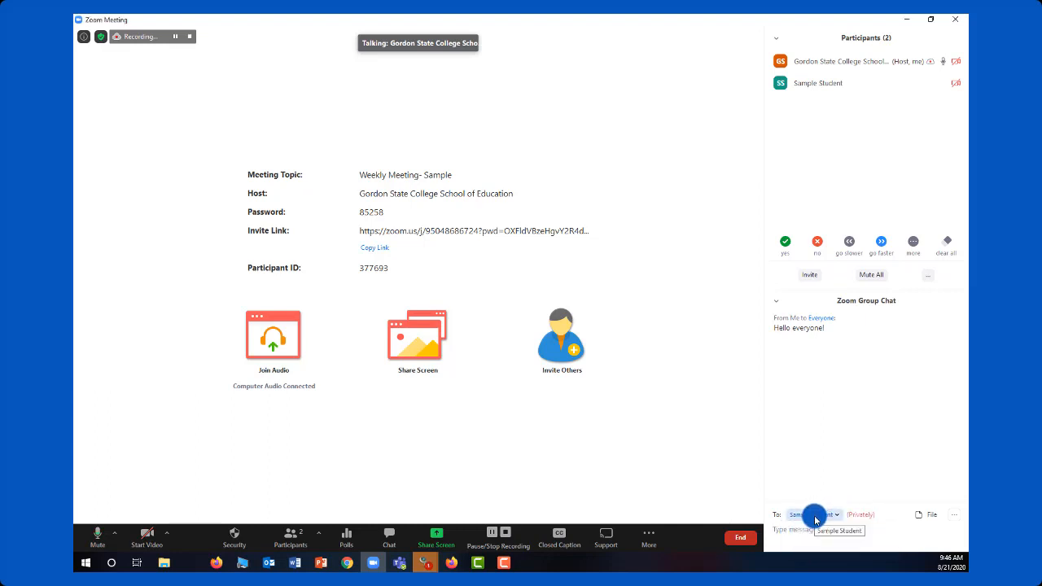
pyautogui.click(816, 520)
pyautogui.click(821, 431)
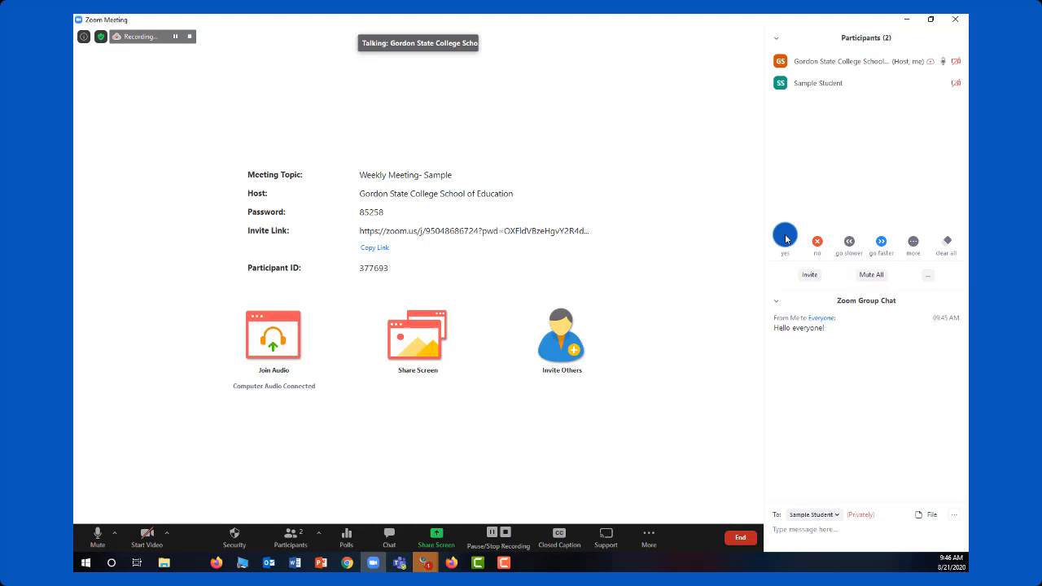
# Step: Close the Participants panel and set the chat recipient back to Everyone
pyautogui.click(777, 46)
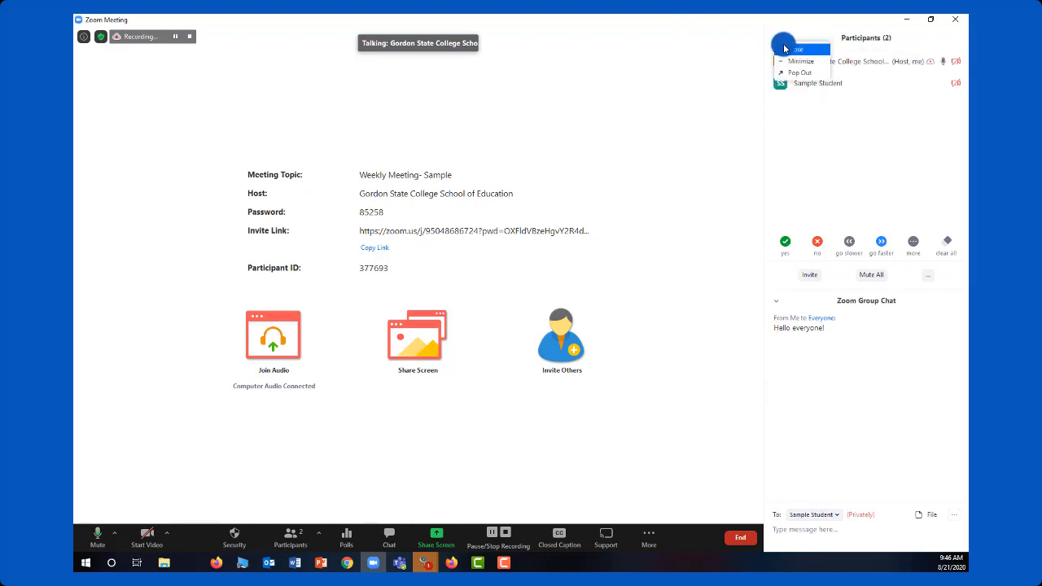
pyautogui.click(788, 49)
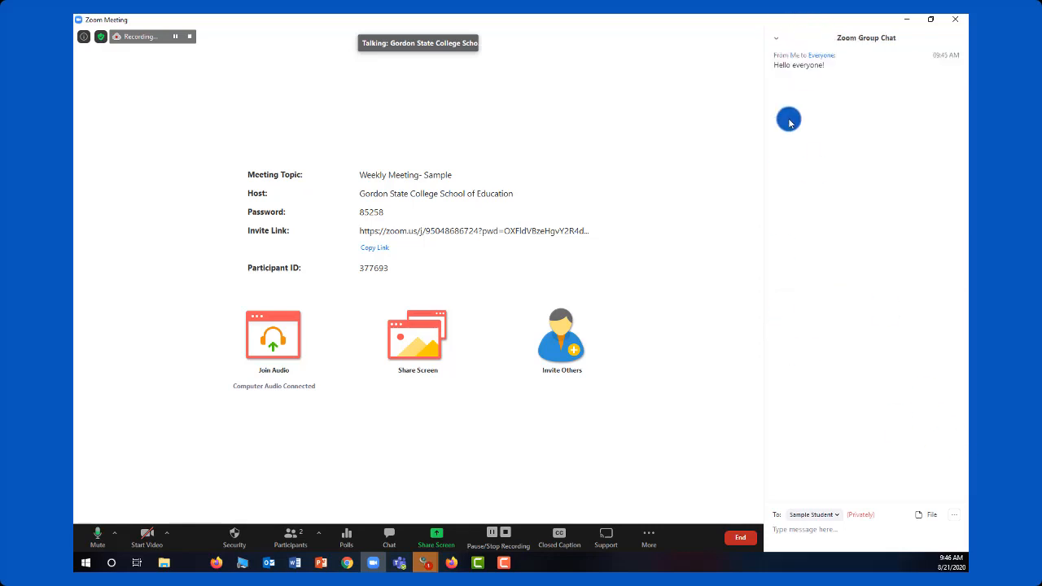
pyautogui.click(808, 519)
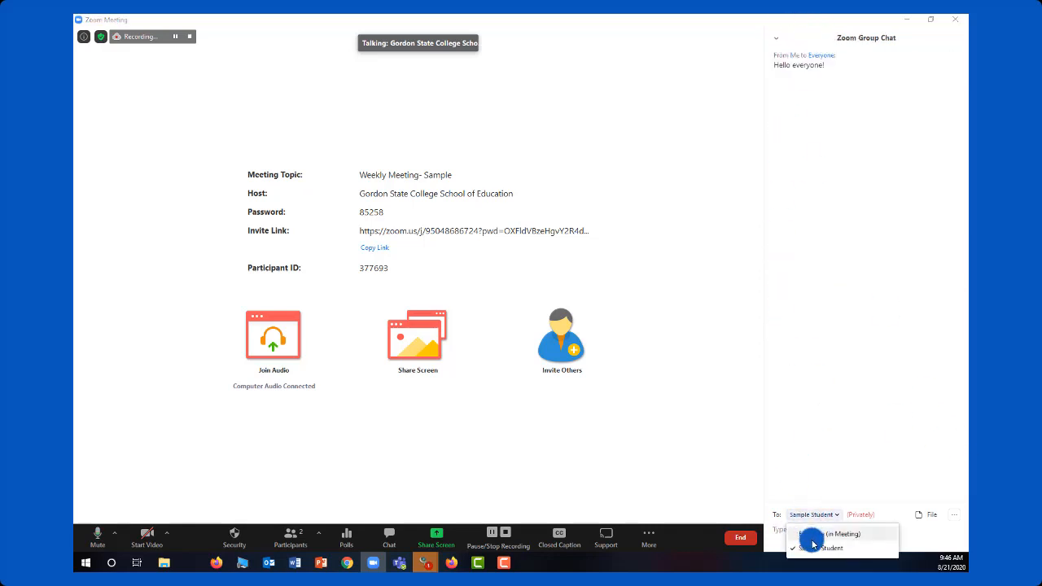
pyautogui.click(809, 536)
pyautogui.click(806, 515)
pyautogui.click(809, 548)
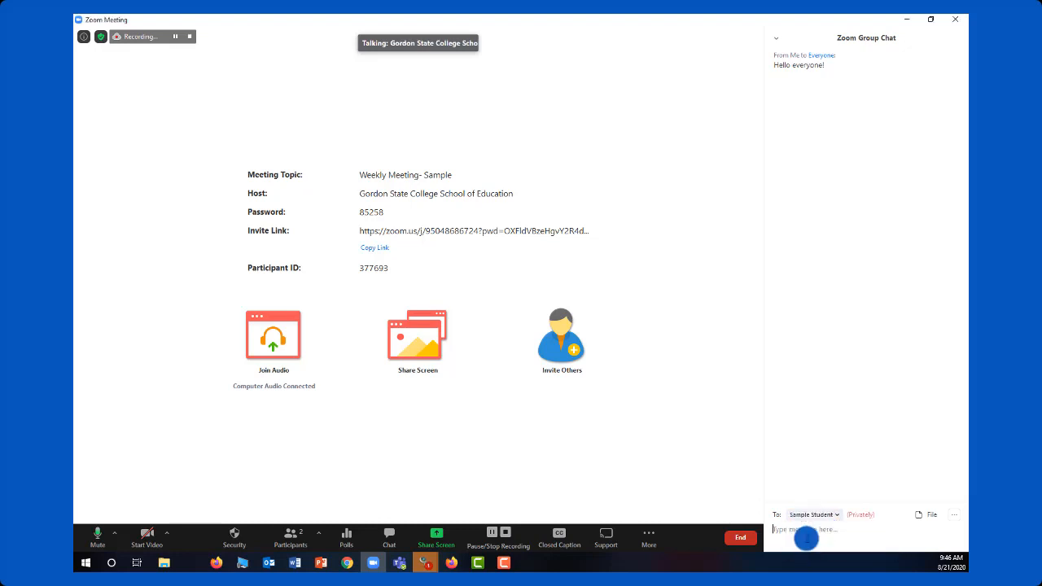
pyautogui.click(806, 516)
pyautogui.click(800, 533)
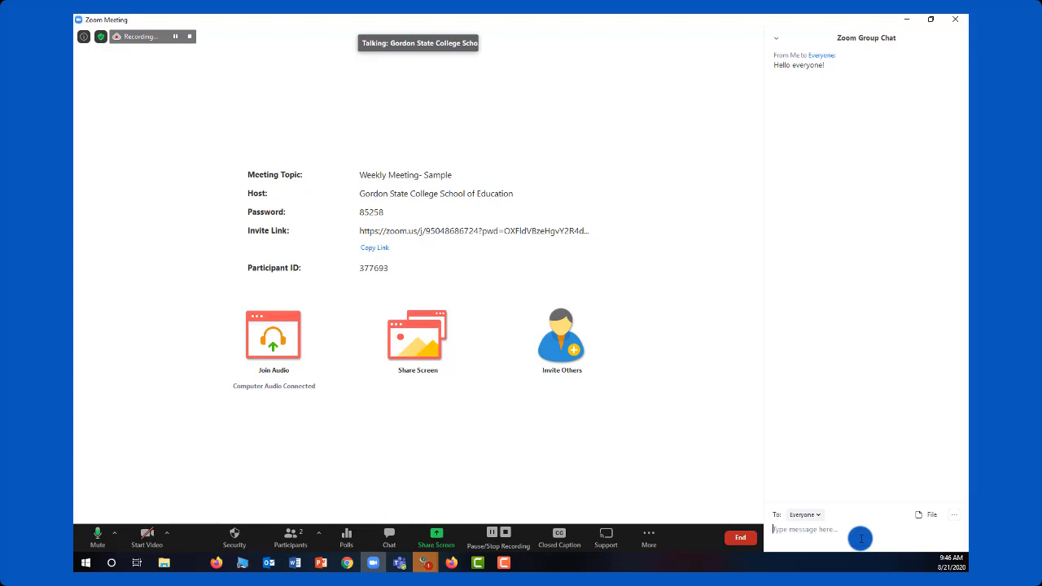
pyautogui.click(934, 515)
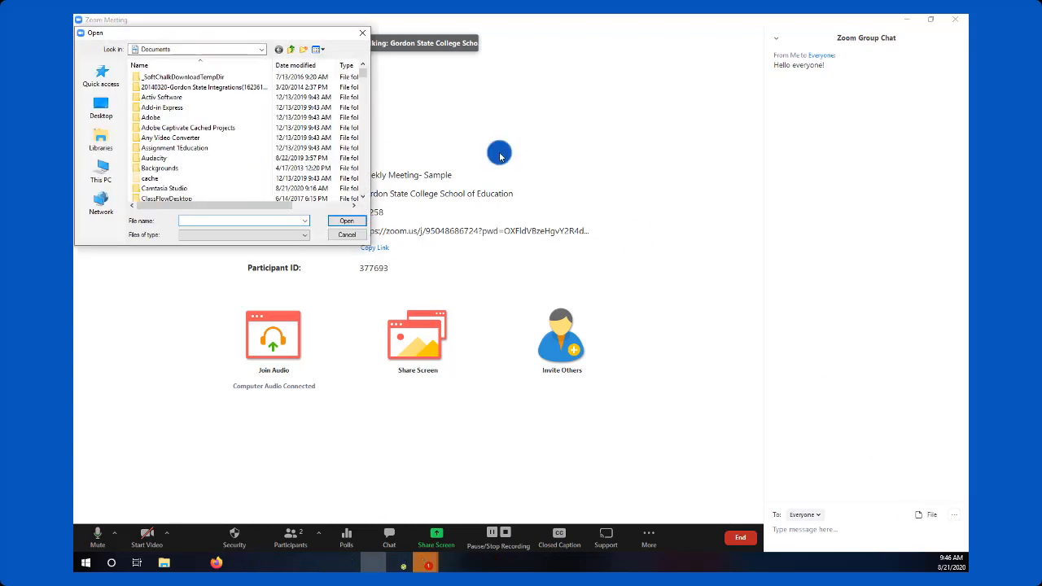
# Step: Send the practice-and-reflect Word .docx from the Desktop to Everyone in the meeting chat
pyautogui.moveTo(146, 26); pyautogui.dragTo(269, 68)
pyautogui.click(218, 135)
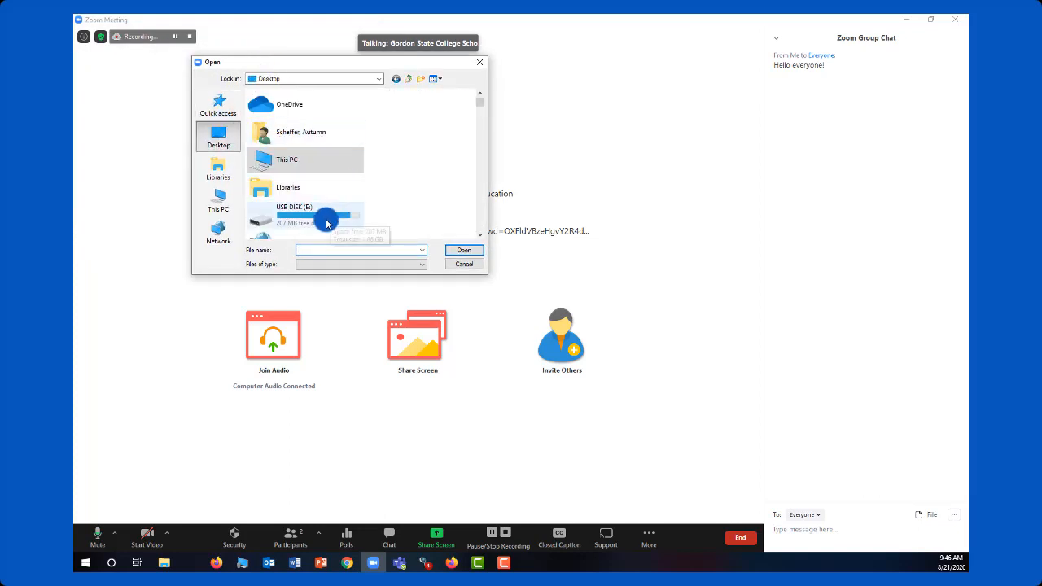
pyautogui.scroll(-10, 326, 210)
pyautogui.scroll(-10, 320, 207)
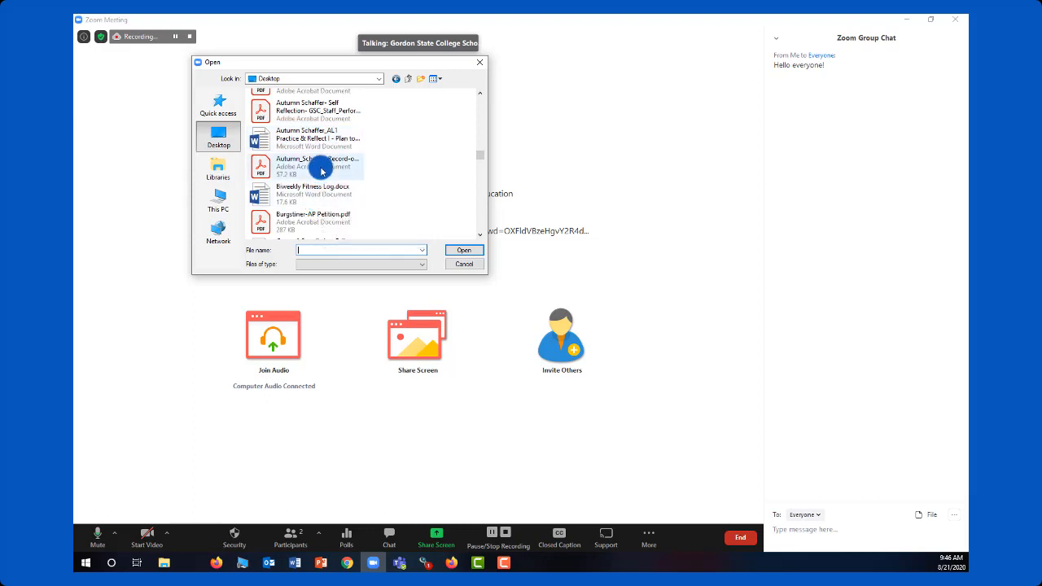
pyautogui.click(318, 140)
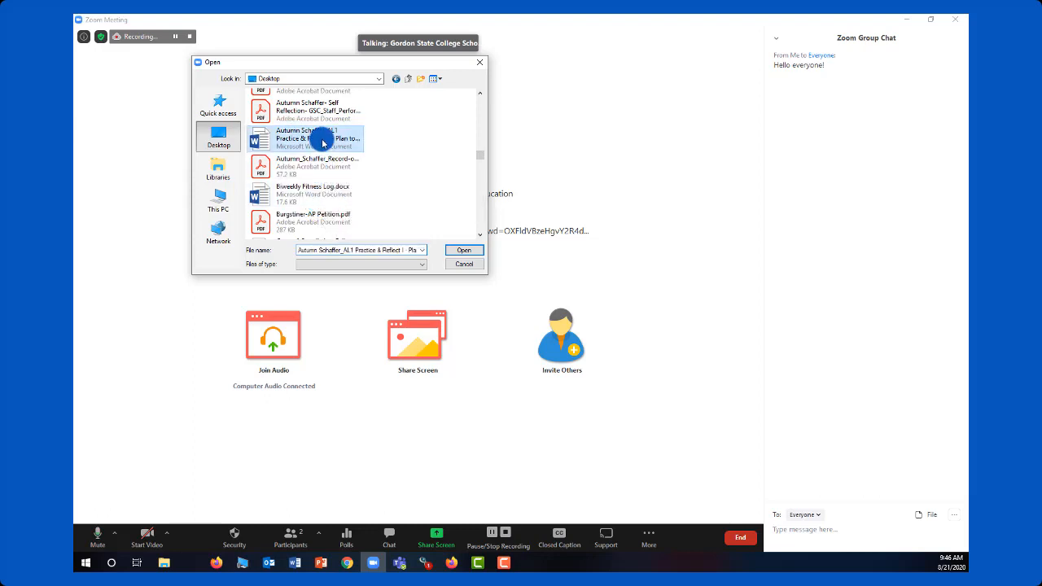
pyautogui.click(473, 249)
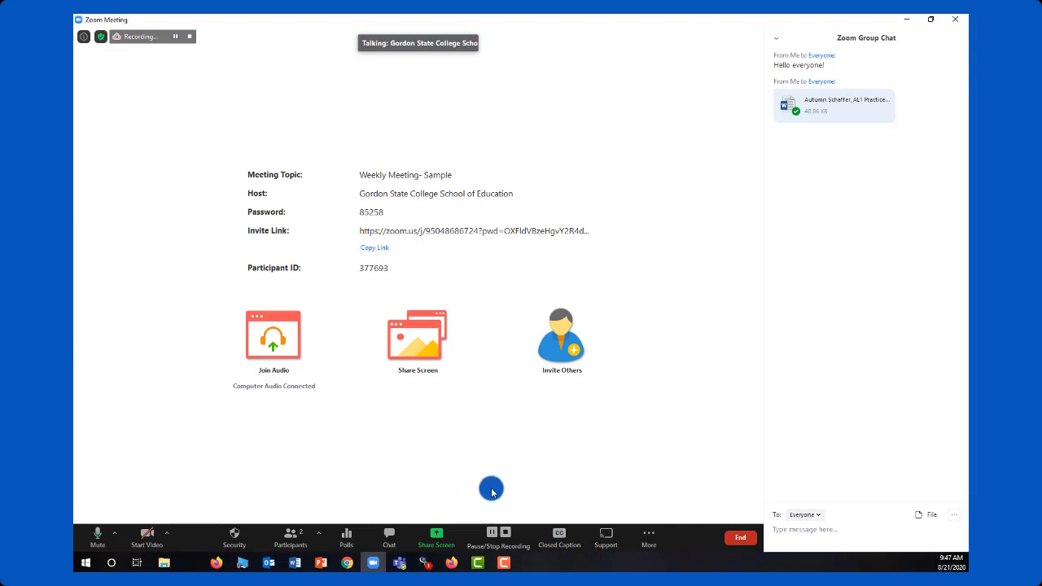
pyautogui.click(393, 538)
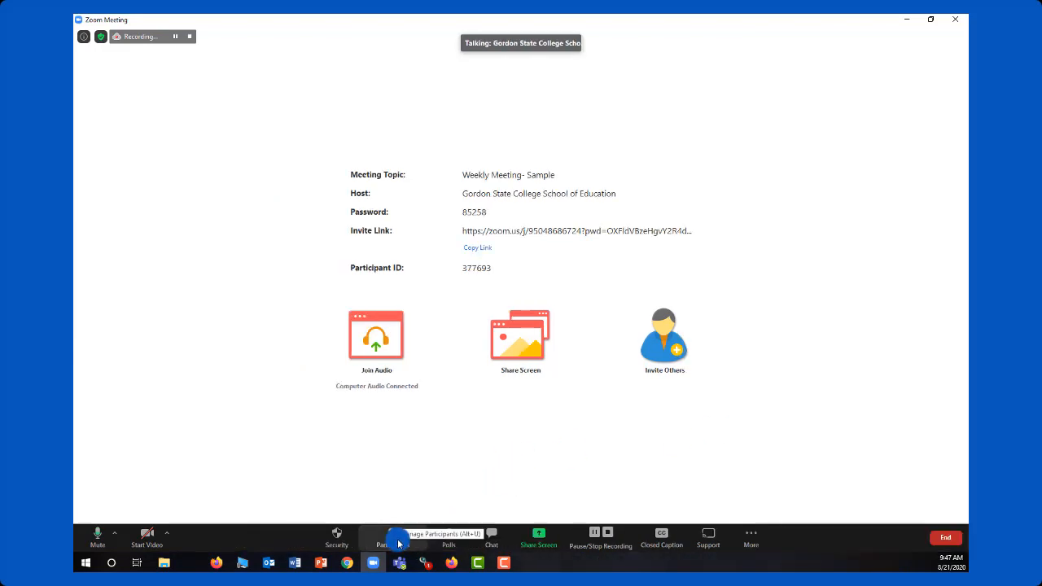
pyautogui.click(480, 541)
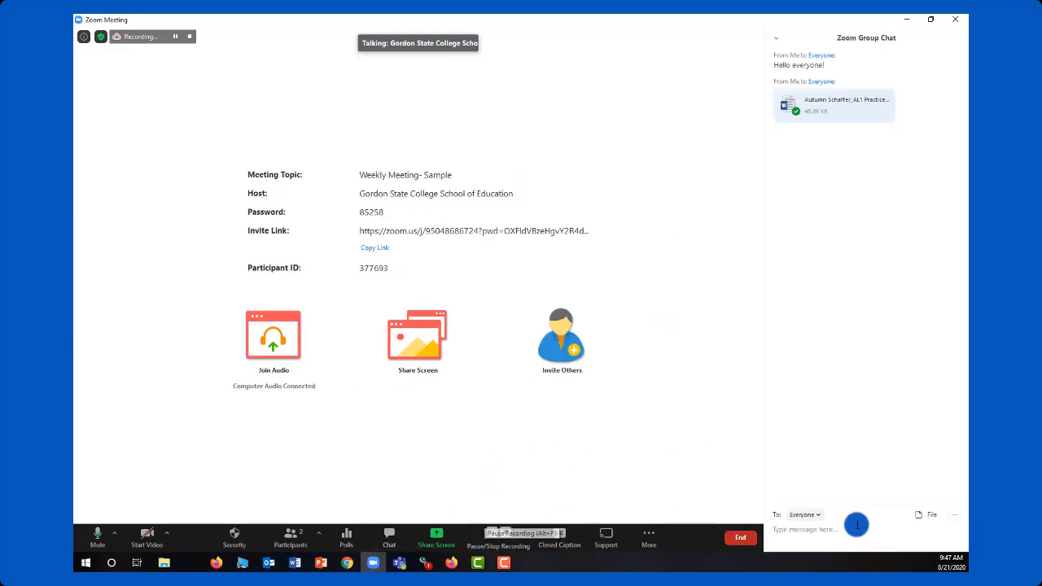
pyautogui.click(808, 518)
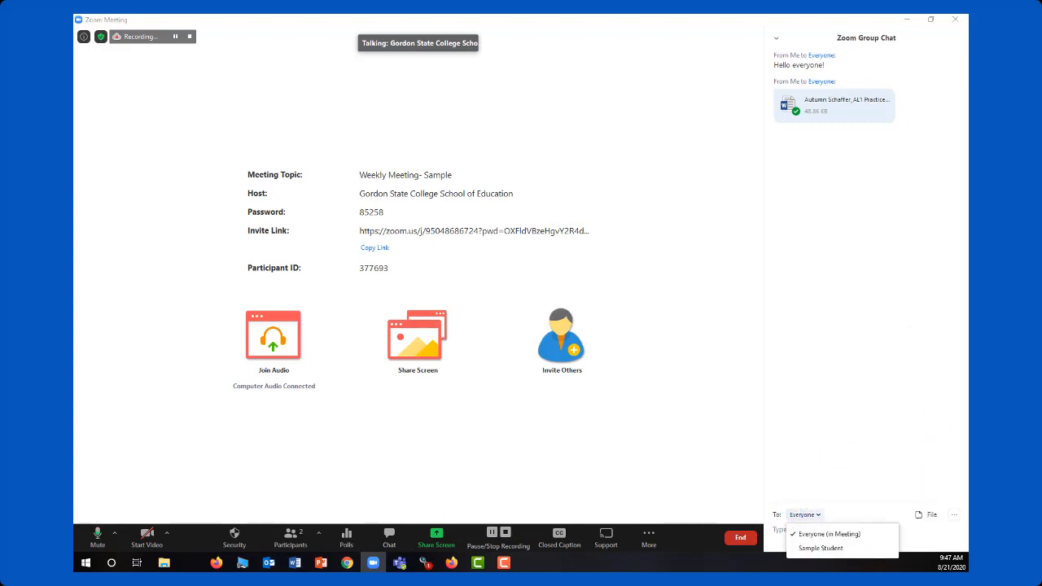
pyautogui.click(953, 514)
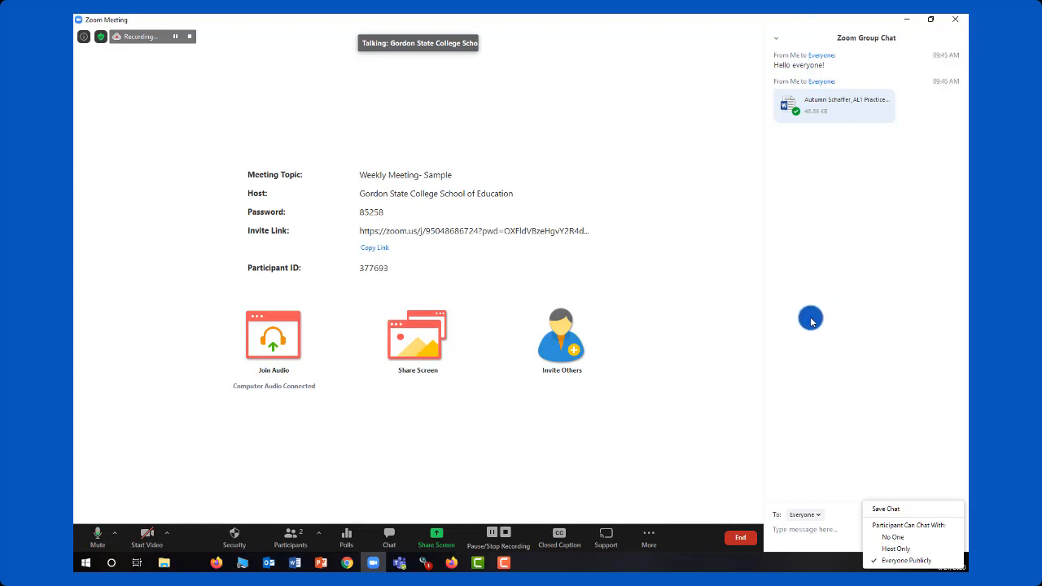
pyautogui.click(712, 296)
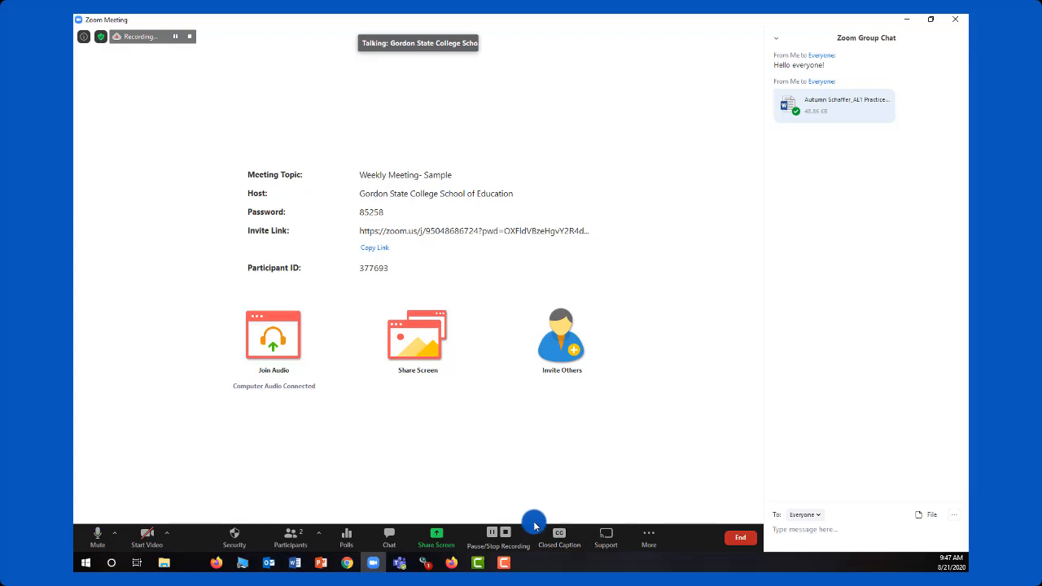
pyautogui.click(488, 538)
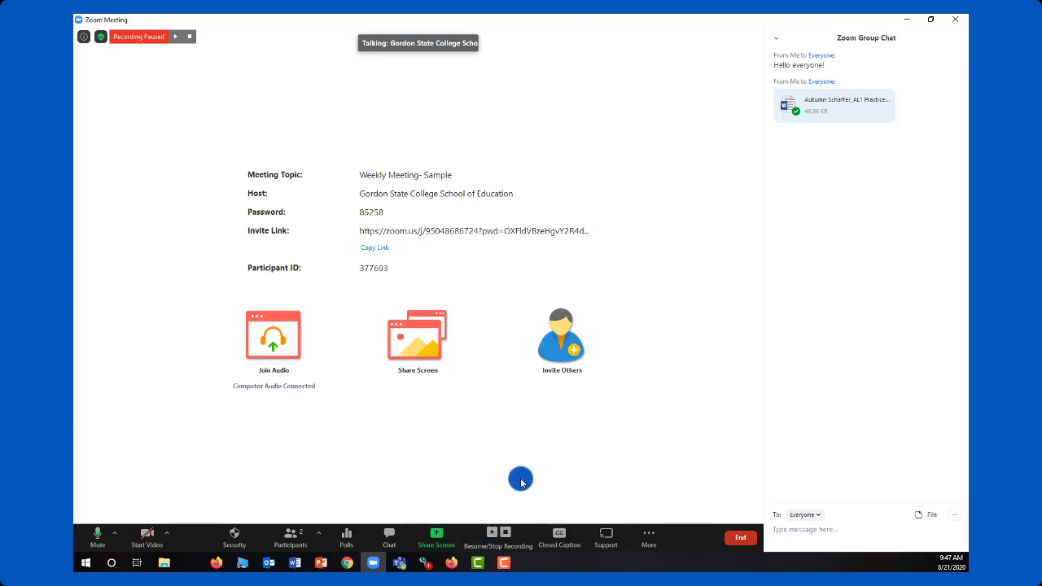
pyautogui.click(490, 531)
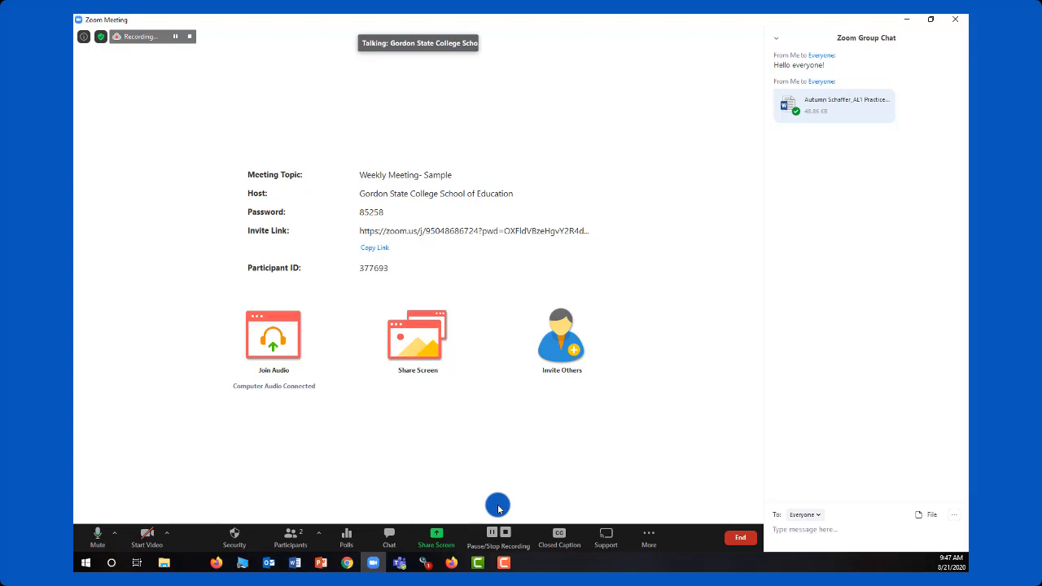
# Step: Share the blank Whiteboard tile from the Basic tab with the meeting
pyautogui.click(442, 545)
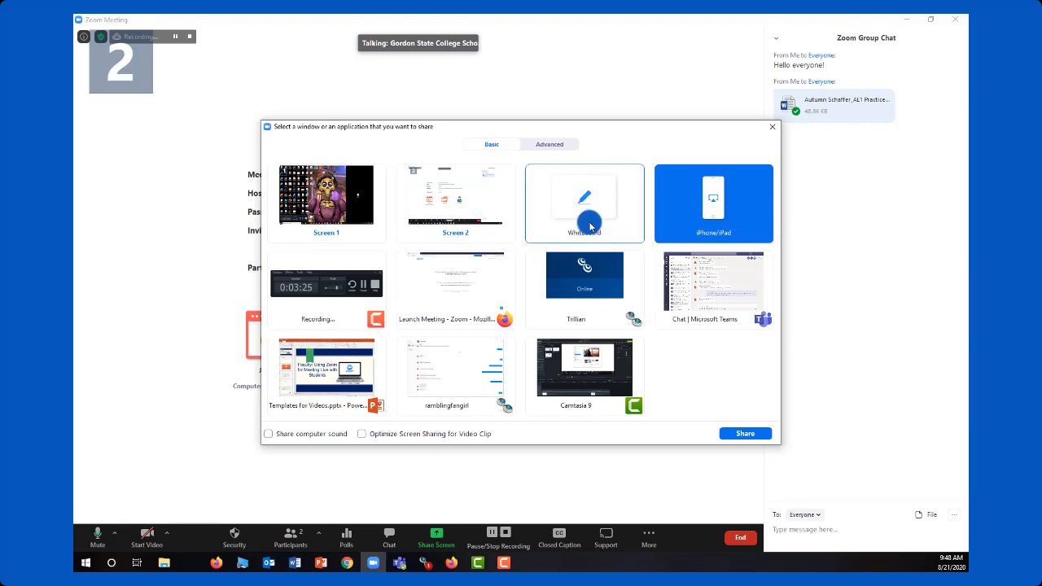
pyautogui.click(776, 122)
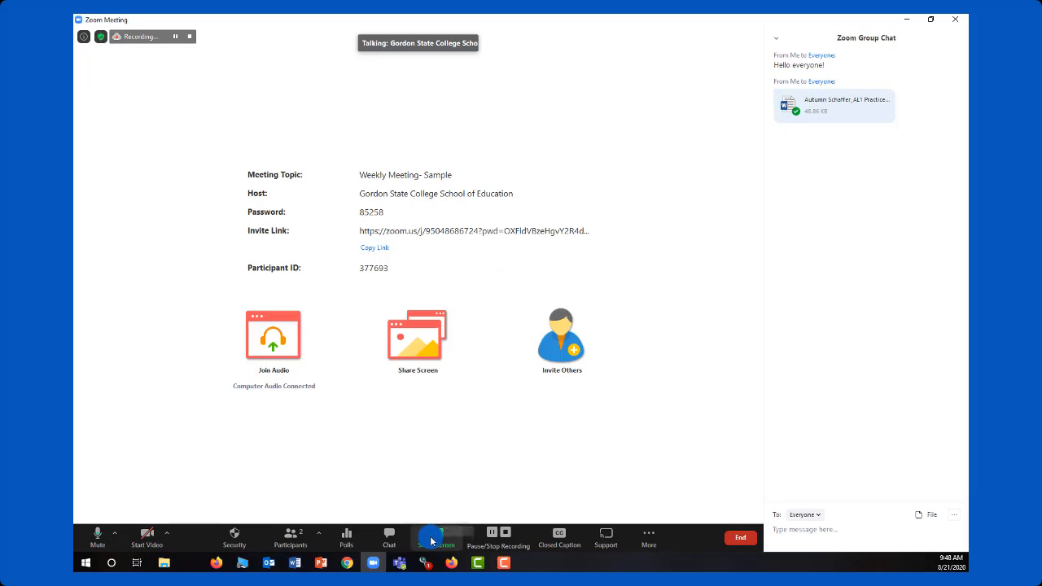
pyautogui.click(432, 539)
pyautogui.click(563, 199)
pyautogui.click(727, 436)
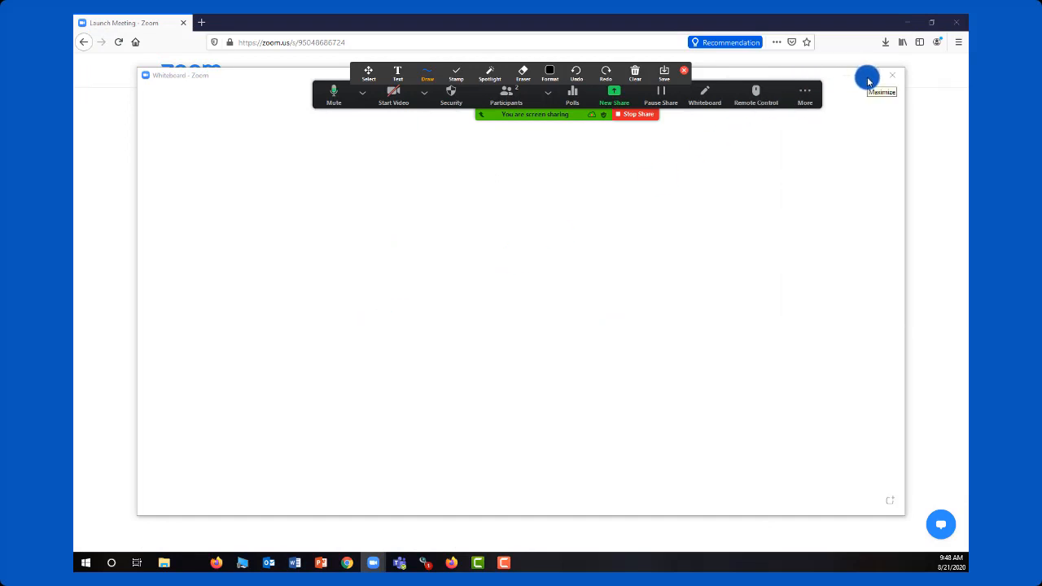
# Step: Maximize the whiteboard, then move the meeting controls to the bottom and the annotation toolbar to the top-left
pyautogui.click(868, 75)
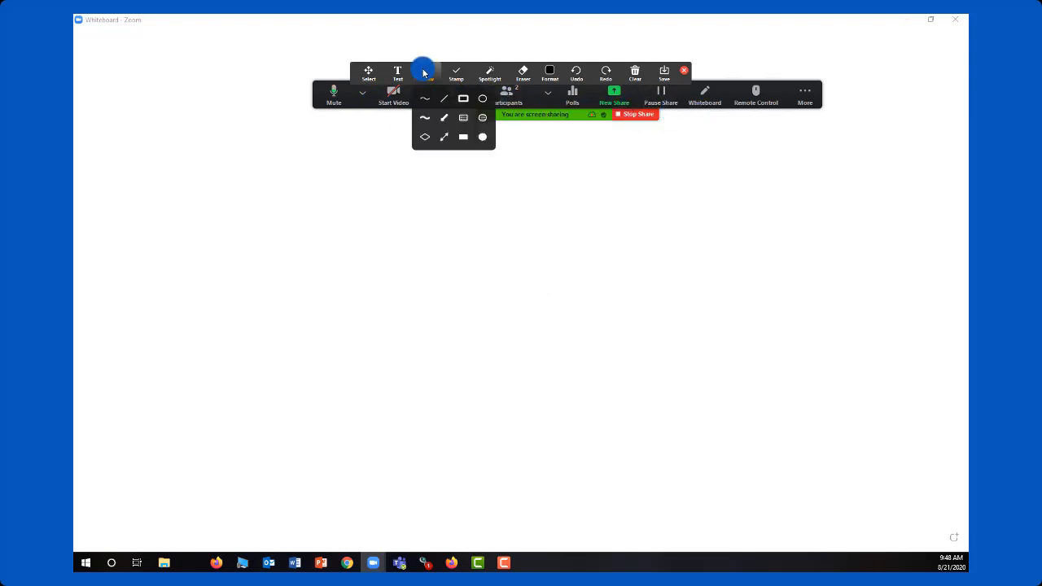
pyautogui.moveTo(558, 77)
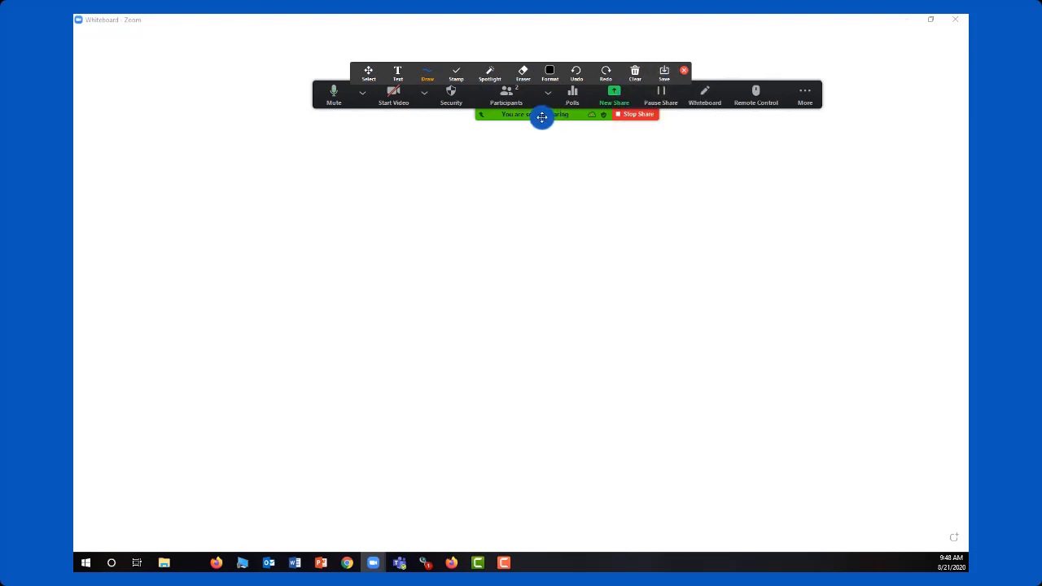
pyautogui.moveTo(543, 117); pyautogui.dragTo(673, 536)
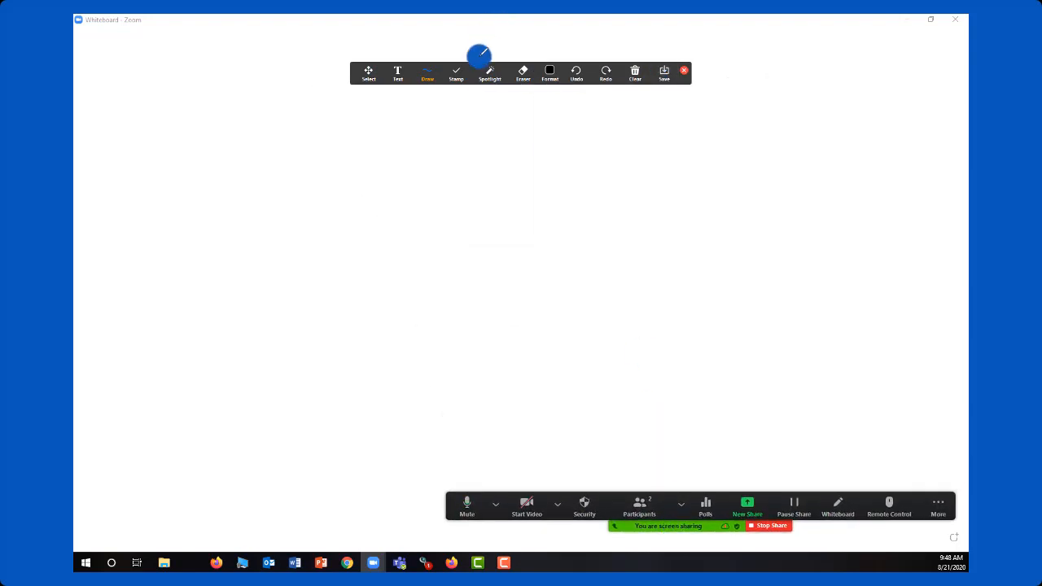
pyautogui.moveTo(473, 65)
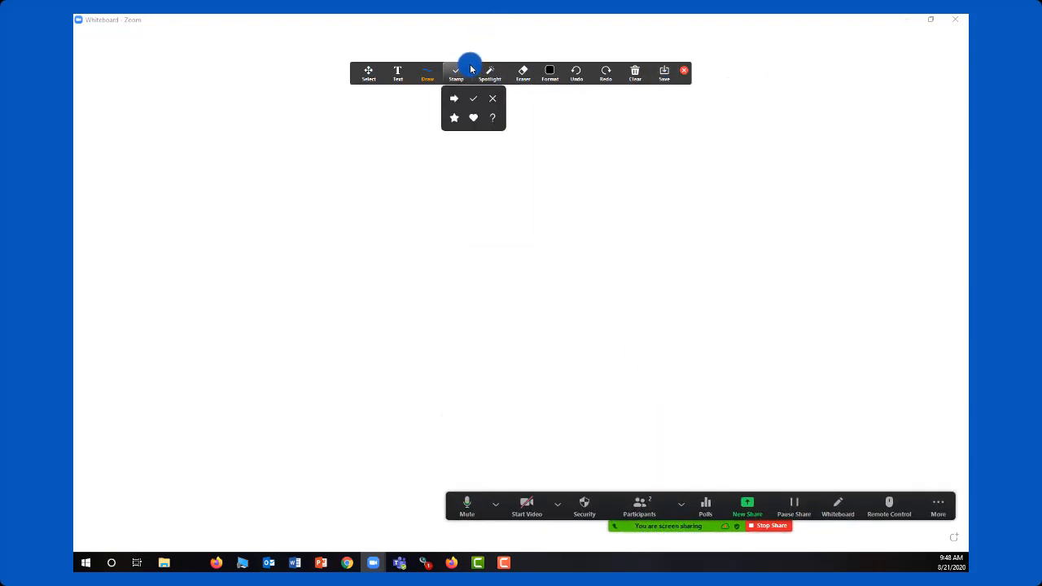
pyautogui.moveTo(472, 65)
pyautogui.mouseDown()
pyautogui.moveTo(451, 27)
pyautogui.moveTo(204, 23)
pyautogui.mouseUp()
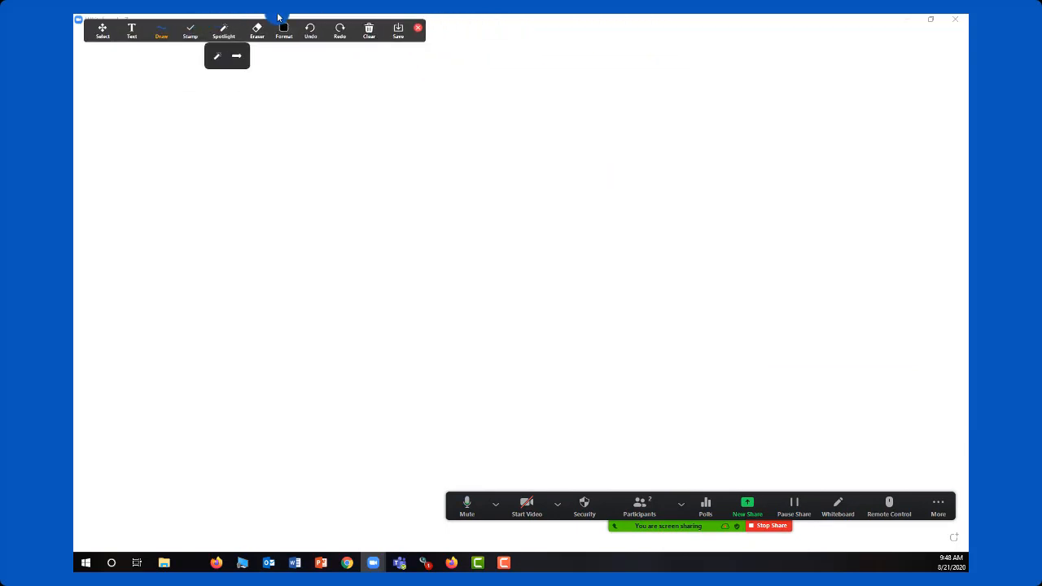
pyautogui.moveTo(158, 35)
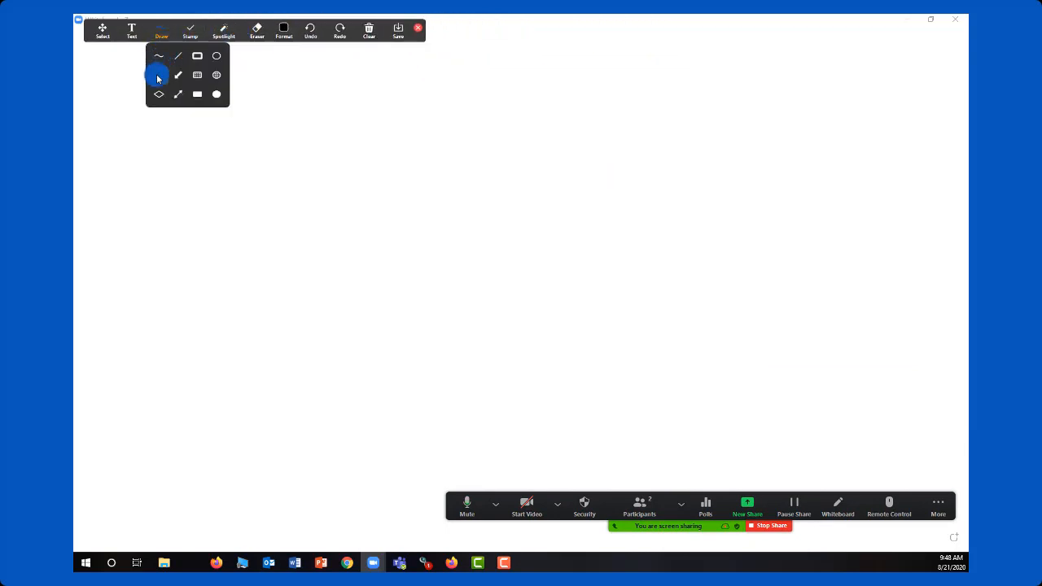
pyautogui.click(158, 75)
pyautogui.moveTo(128, 101)
pyautogui.mouseDown()
pyautogui.moveTo(163, 79)
pyautogui.moveTo(131, 152)
pyautogui.moveTo(238, 197)
pyautogui.mouseUp()
pyautogui.moveTo(250, 132); pyautogui.dragTo(273, 191)
pyautogui.moveTo(228, 167); pyautogui.dragTo(287, 161)
pyautogui.moveTo(297, 103)
pyautogui.mouseDown()
pyautogui.moveTo(339, 143)
pyautogui.moveTo(392, 162)
pyautogui.mouseUp()
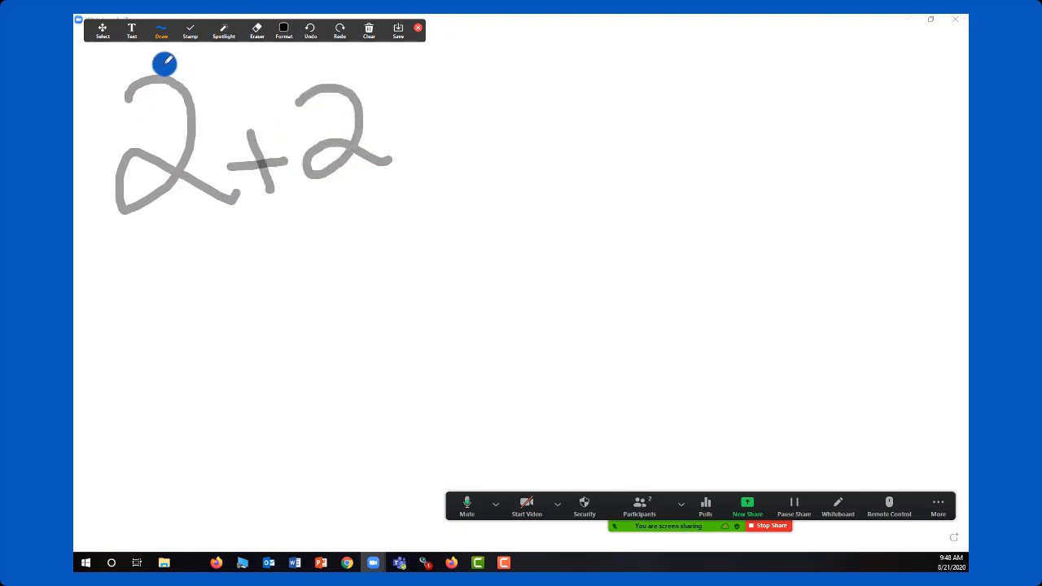
pyautogui.moveTo(188, 260)
pyautogui.mouseDown()
pyautogui.moveTo(223, 253)
pyautogui.moveTo(289, 298)
pyautogui.moveTo(289, 280)
pyautogui.mouseUp()
pyautogui.moveTo(306, 244); pyautogui.dragTo(382, 272)
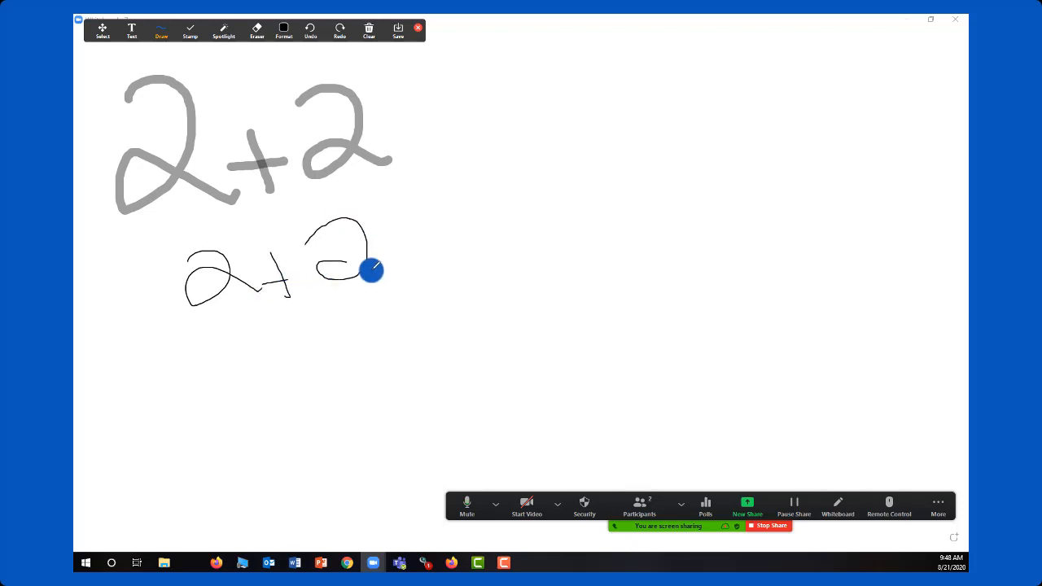
pyautogui.moveTo(158, 37)
pyautogui.click(179, 73)
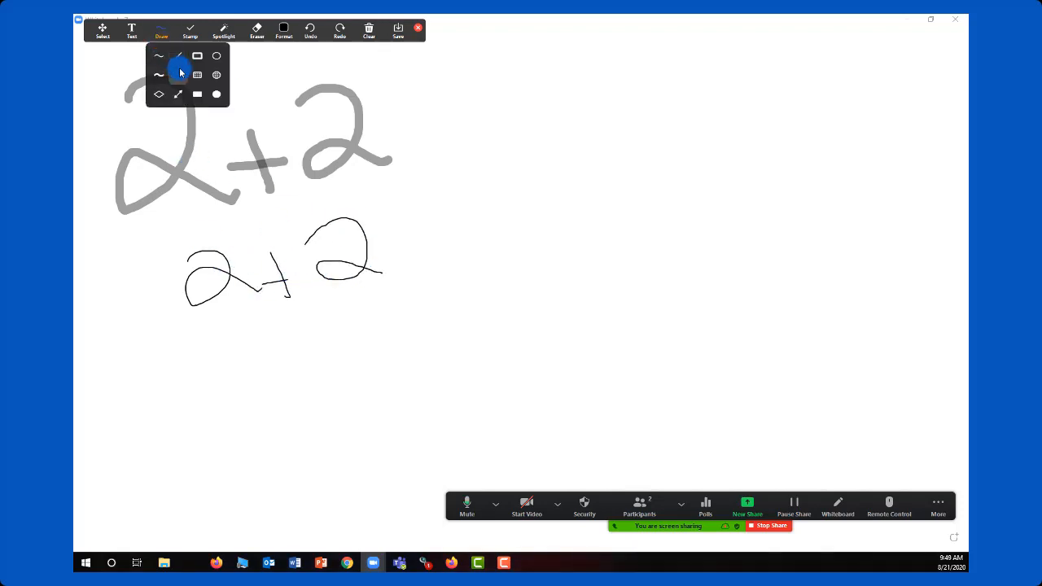
pyautogui.click(254, 31)
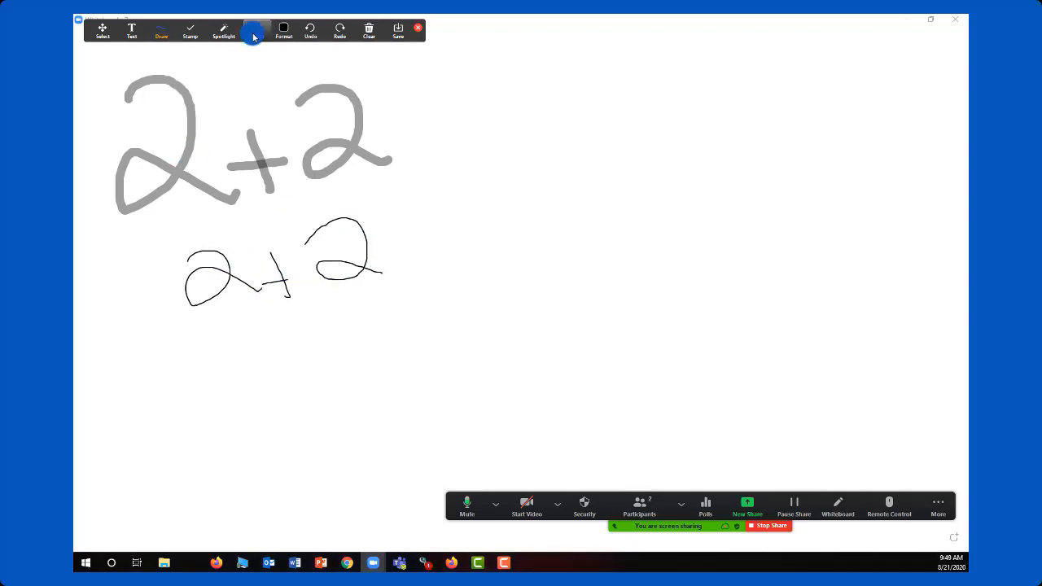
pyautogui.moveTo(326, 95); pyautogui.dragTo(279, 109)
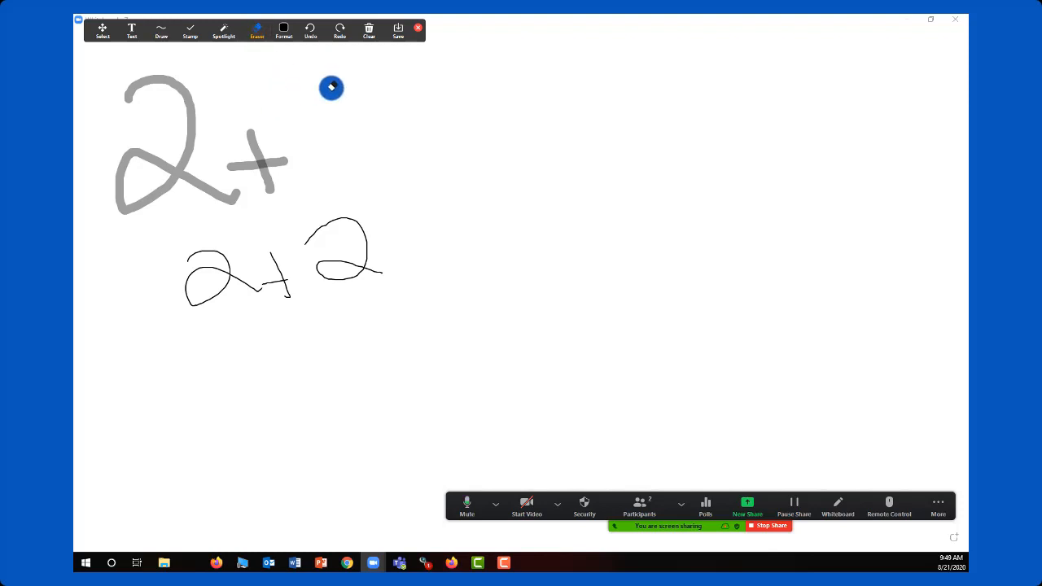
pyautogui.click(251, 145)
pyautogui.click(370, 32)
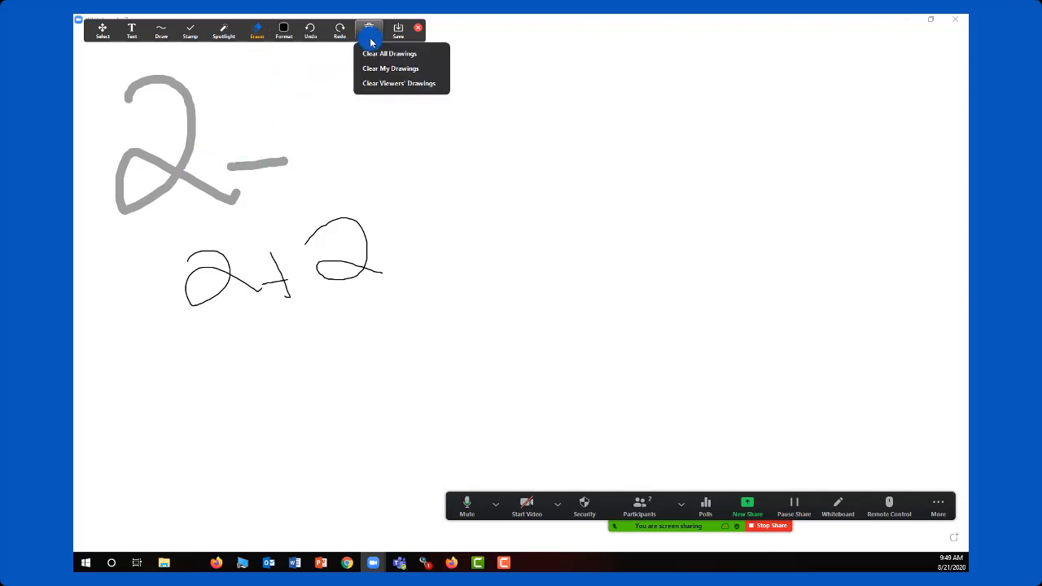
pyautogui.click(370, 50)
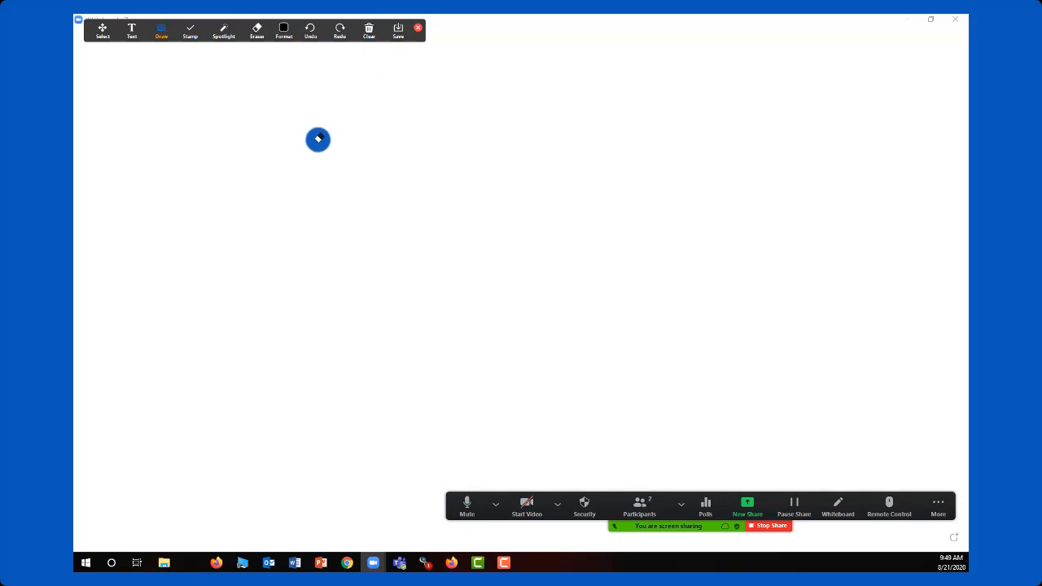
# Step: Draw two hollow rectangles side by side, the right one wider
pyautogui.click(163, 36)
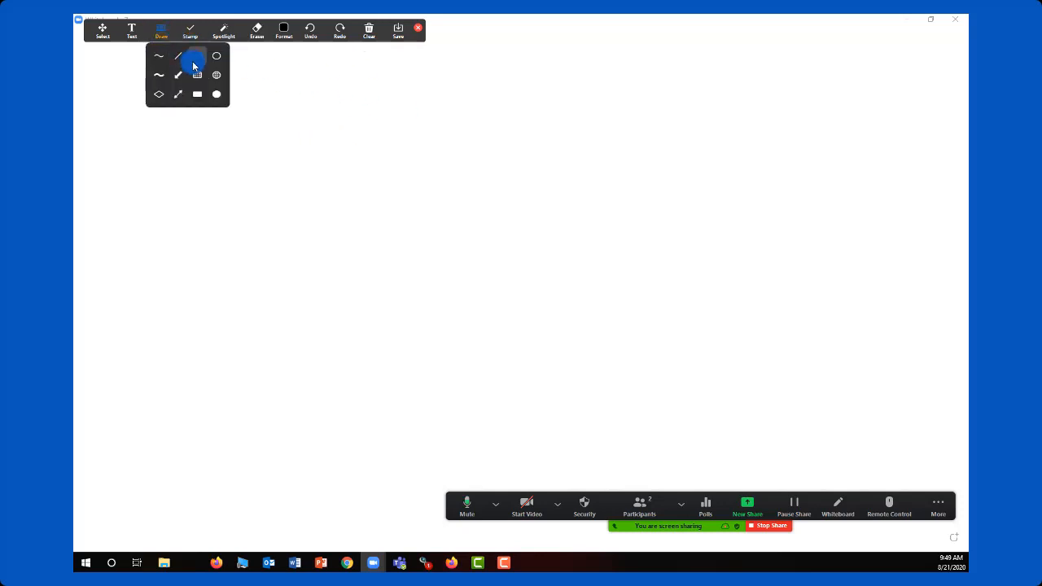
pyautogui.click(199, 57)
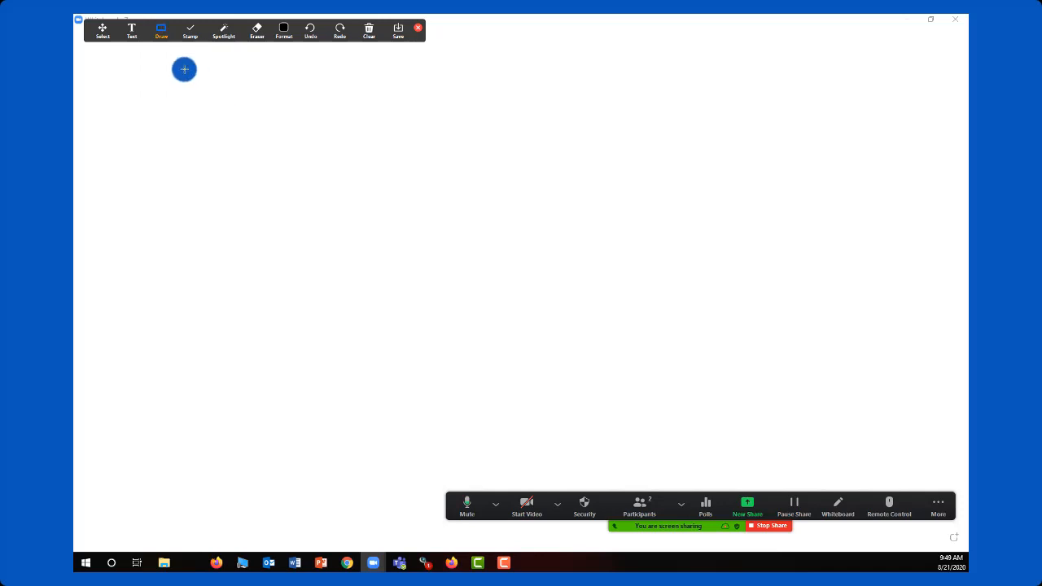
pyautogui.moveTo(119, 73)
pyautogui.mouseDown()
pyautogui.moveTo(266, 172)
pyautogui.moveTo(312, 183)
pyautogui.mouseUp()
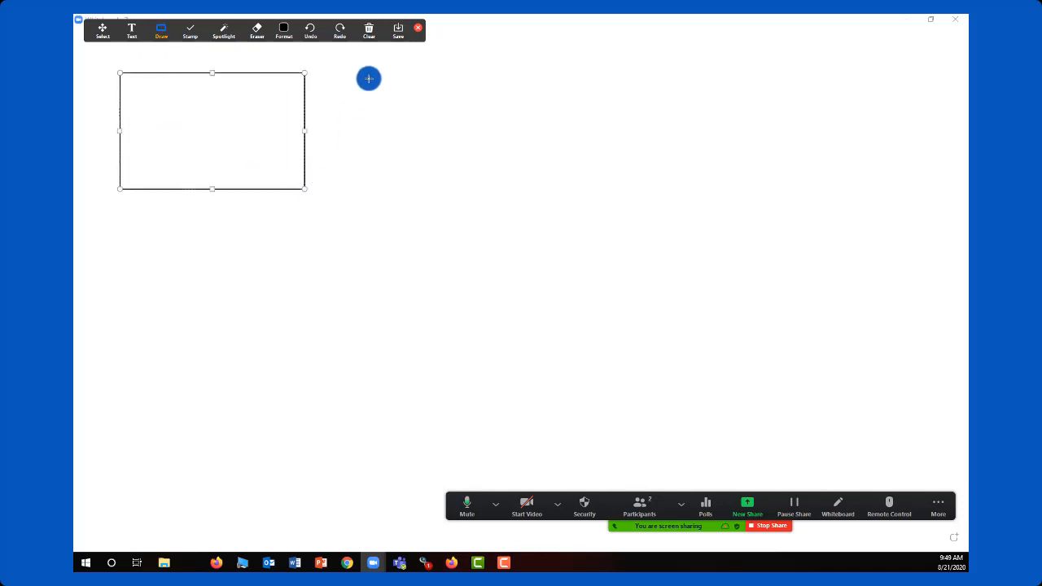
pyautogui.moveTo(369, 71); pyautogui.dragTo(616, 194)
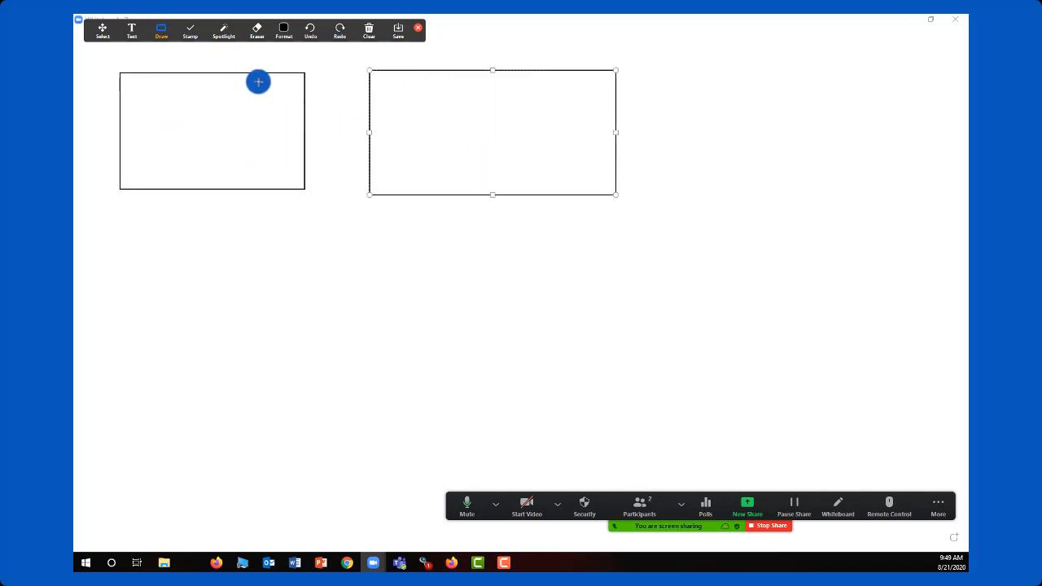
# Step: Handwrite '2+2' inside the left rectangle with the freehand pen
pyautogui.click(216, 36)
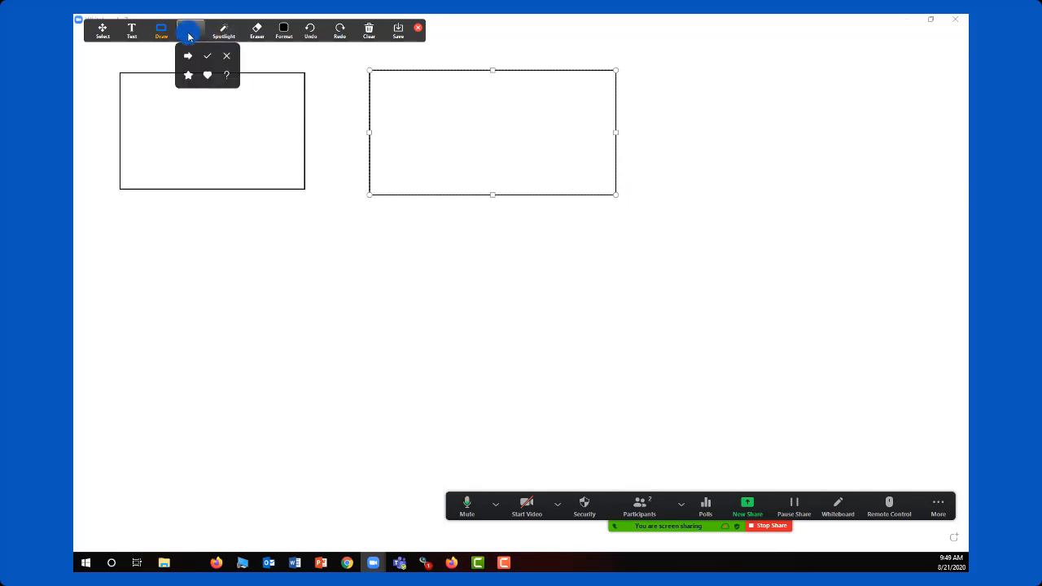
pyautogui.click(132, 30)
pyautogui.click(160, 30)
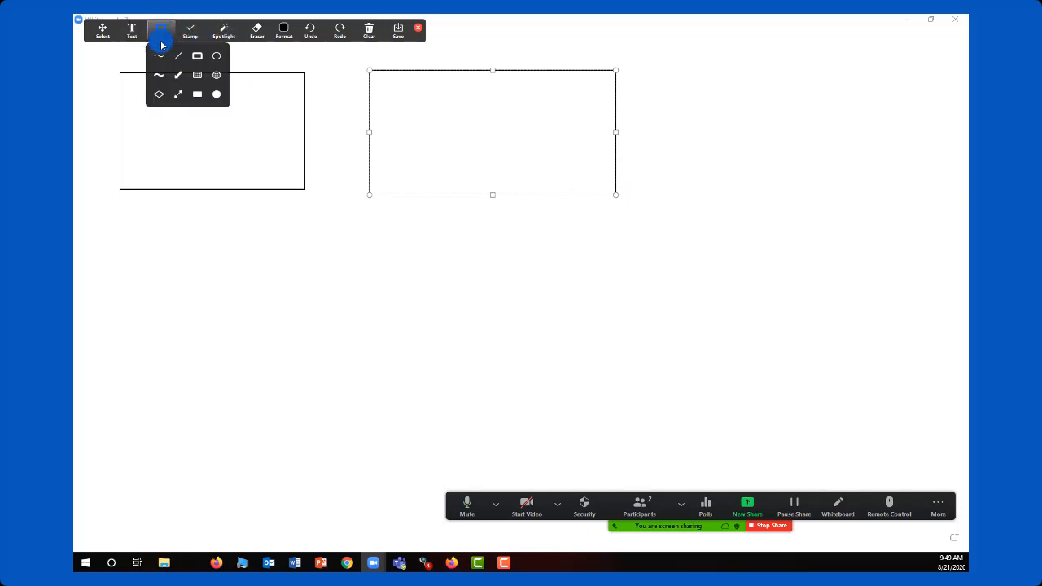
pyautogui.click(158, 51)
pyautogui.moveTo(135, 87)
pyautogui.mouseDown()
pyautogui.moveTo(172, 119)
pyautogui.moveTo(181, 107)
pyautogui.moveTo(224, 108)
pyautogui.mouseUp()
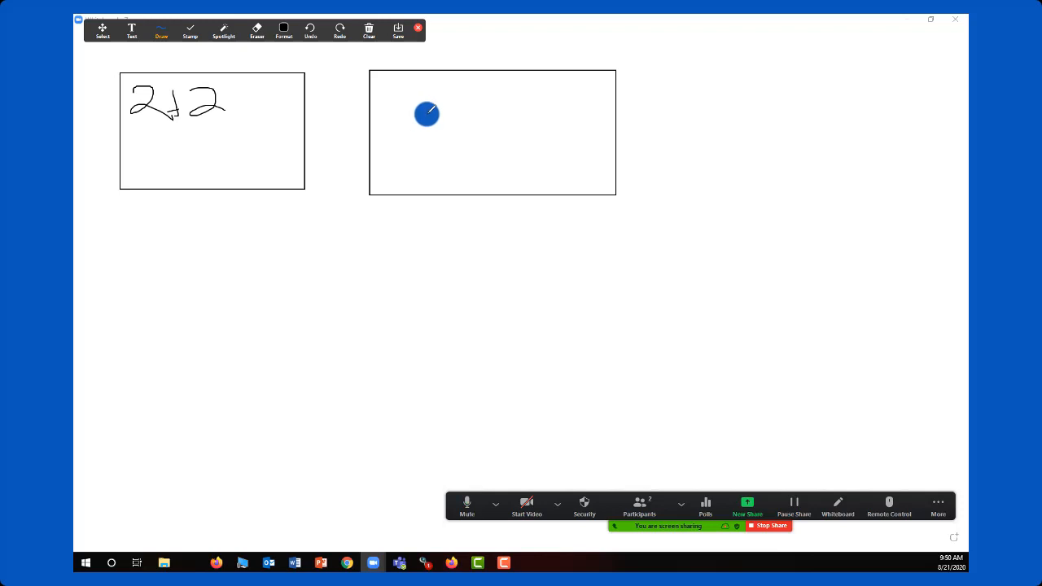
# Step: Add the text notes 'Tell me what you know about Zoom.' and 'I love it!' below the rectangles
pyautogui.click(135, 32)
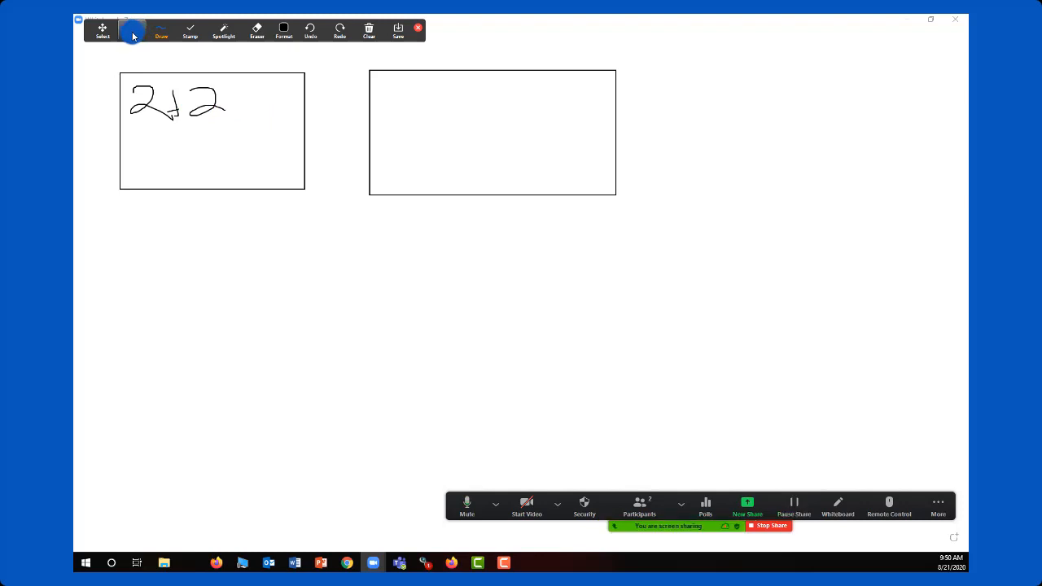
pyautogui.click(434, 241)
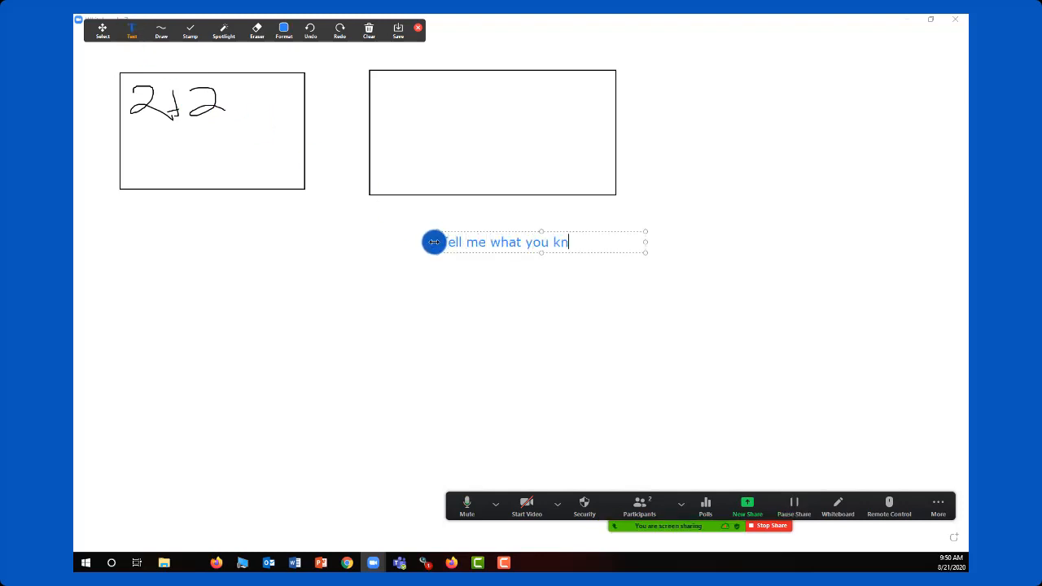
pyautogui.write('Tell me what you know about Zoom.')
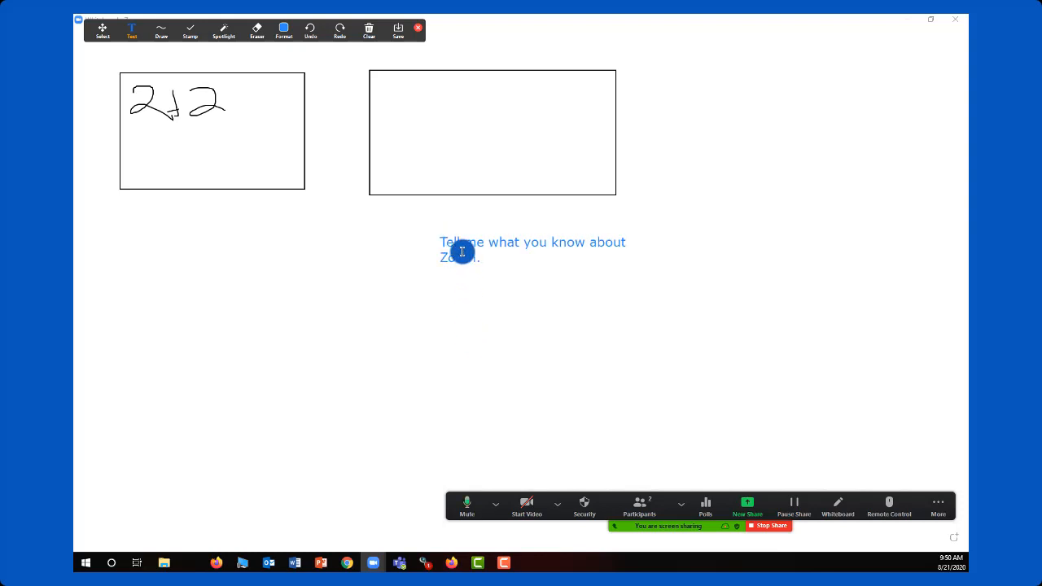
pyautogui.click(461, 251)
pyautogui.click(454, 324)
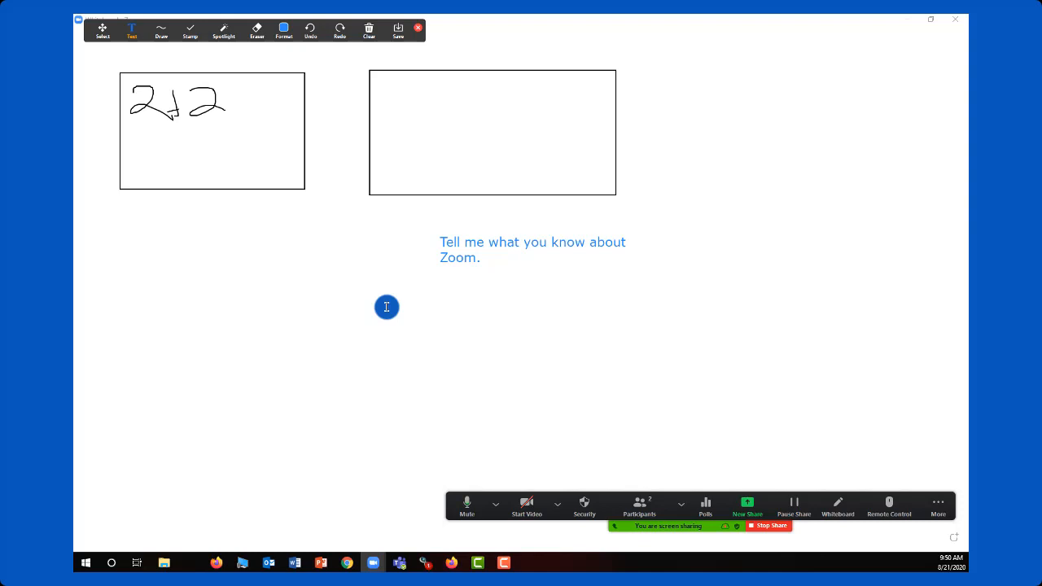
pyautogui.click(318, 330)
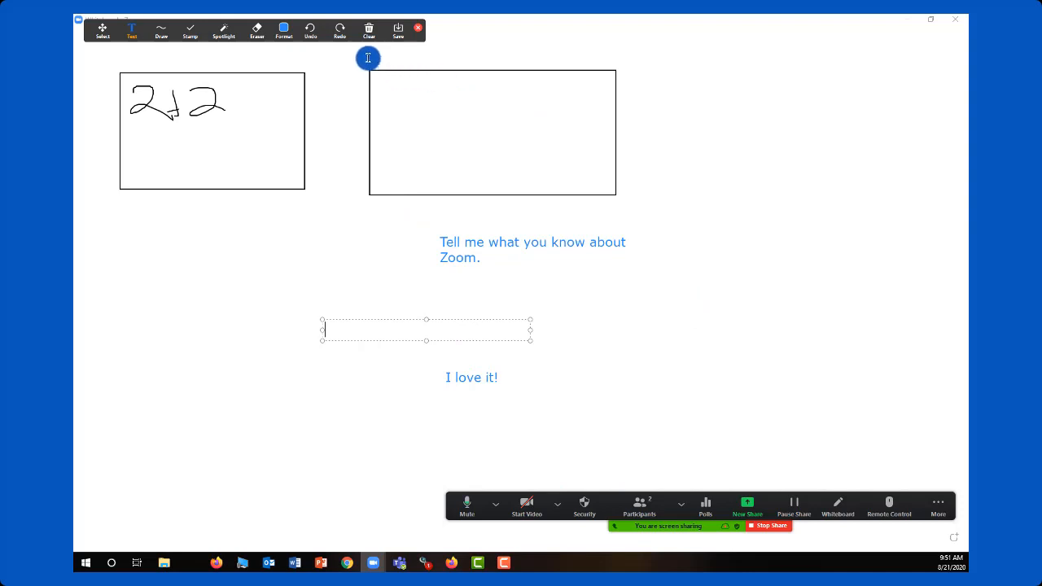
# Step: Save the whiteboard as an image and show its saved folder
pyautogui.click(369, 30)
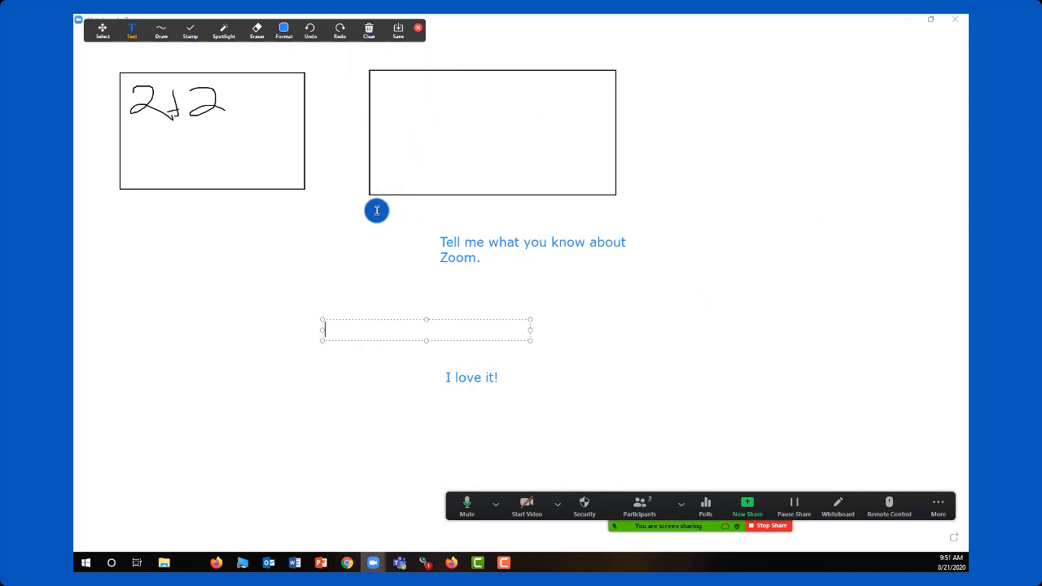
pyautogui.click(398, 30)
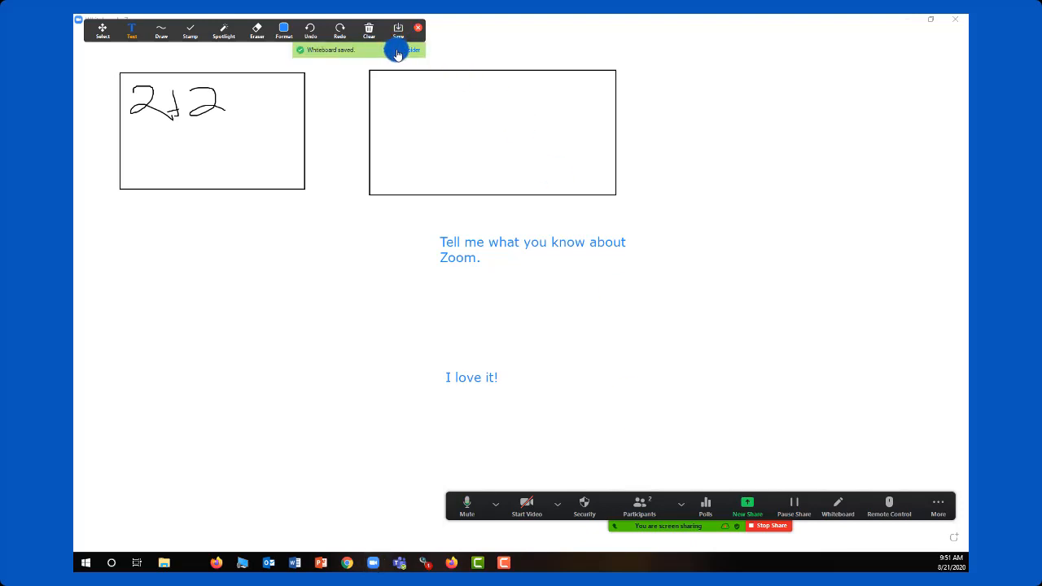
pyautogui.click(398, 53)
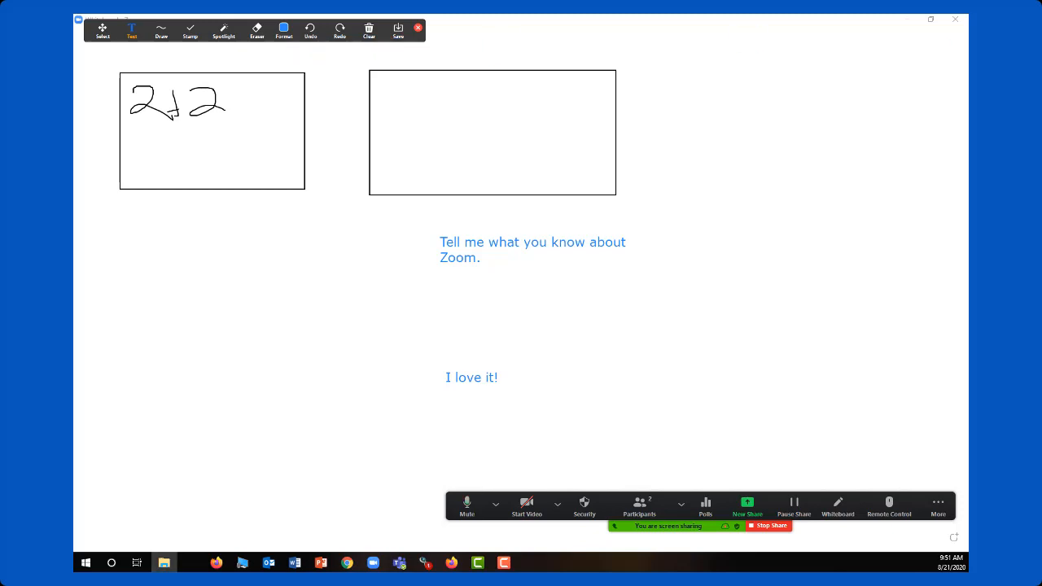
# Step: Check Documents\Zoom\Weekly Meeting- Sample holds Whiteboard[1]-01.png, then minimize Explorer
pyautogui.moveTo(967, 49); pyautogui.dragTo(368, 56)
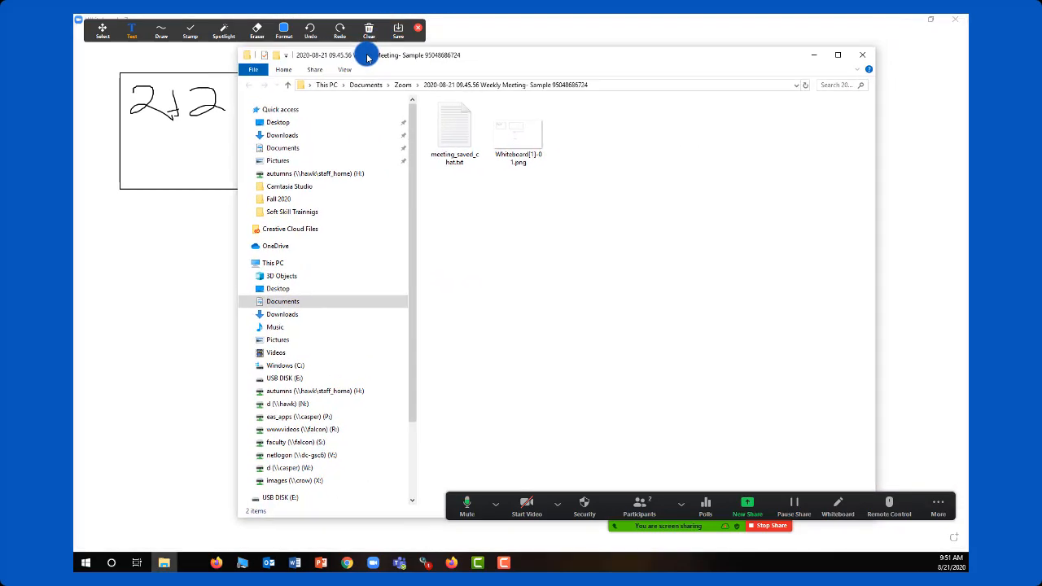
pyautogui.click(402, 84)
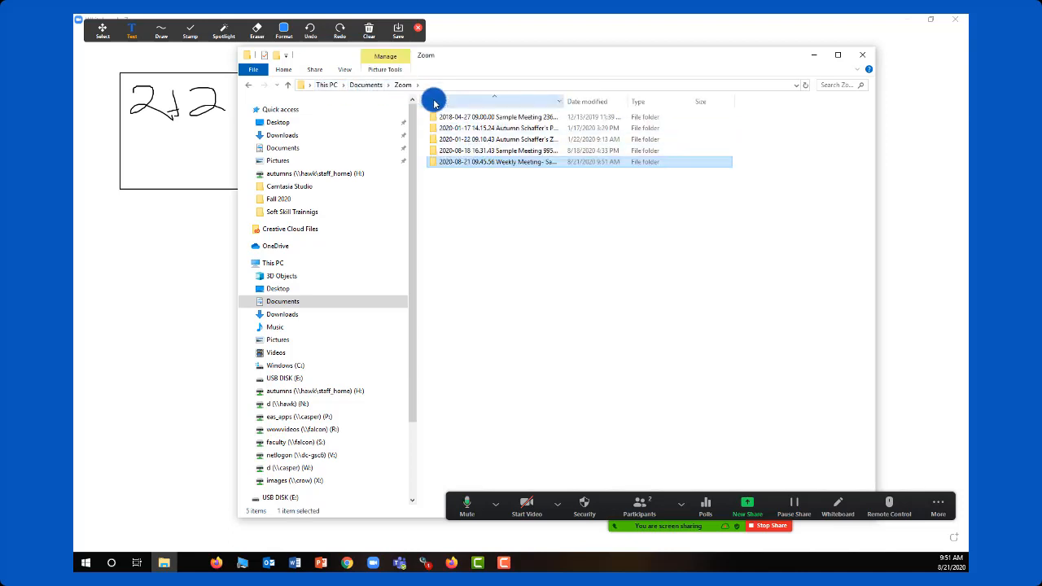
pyautogui.doubleClick(486, 165)
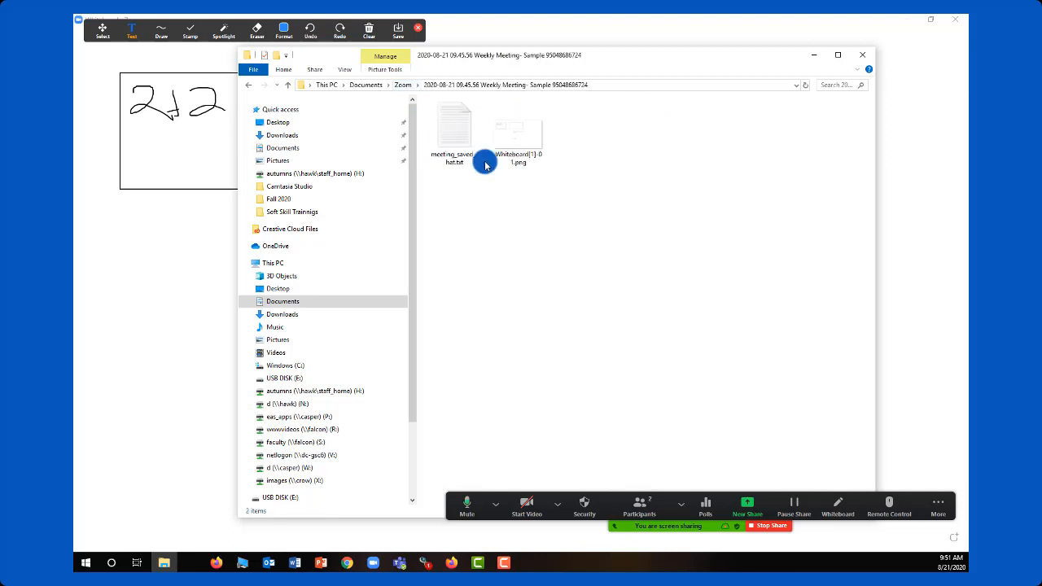
pyautogui.click(455, 132)
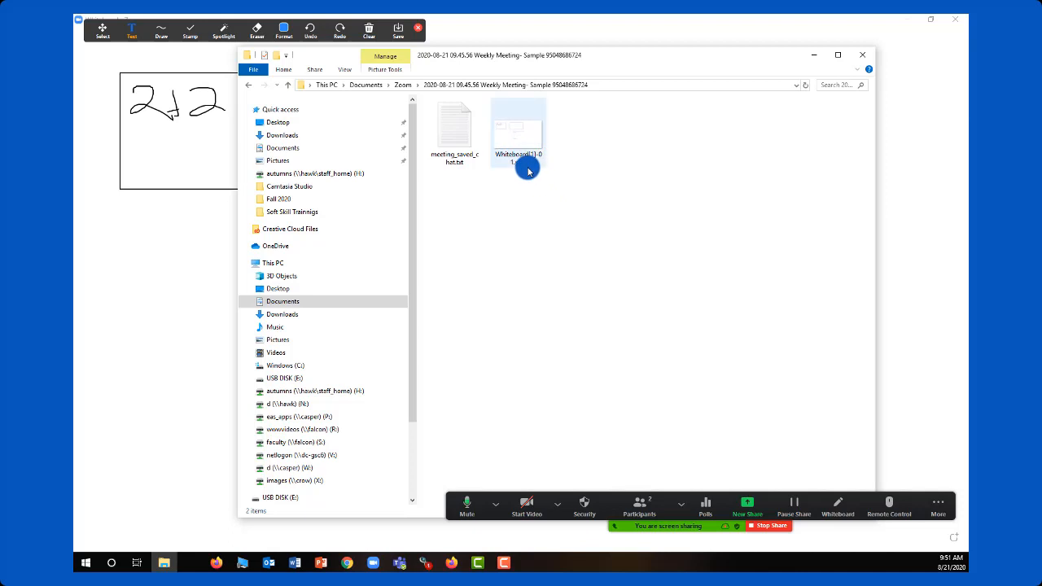
pyautogui.click(814, 55)
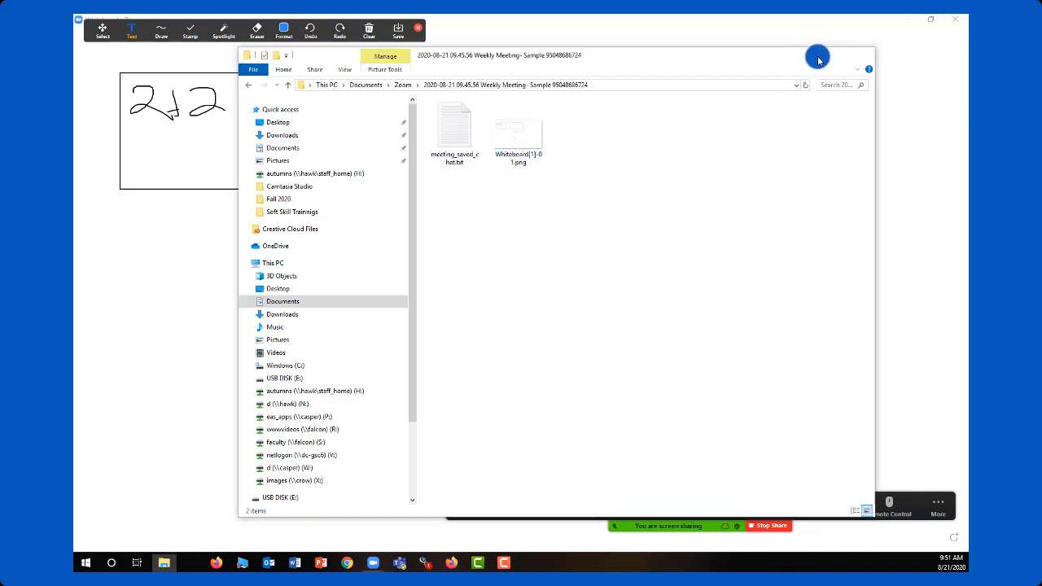
pyautogui.click(377, 40)
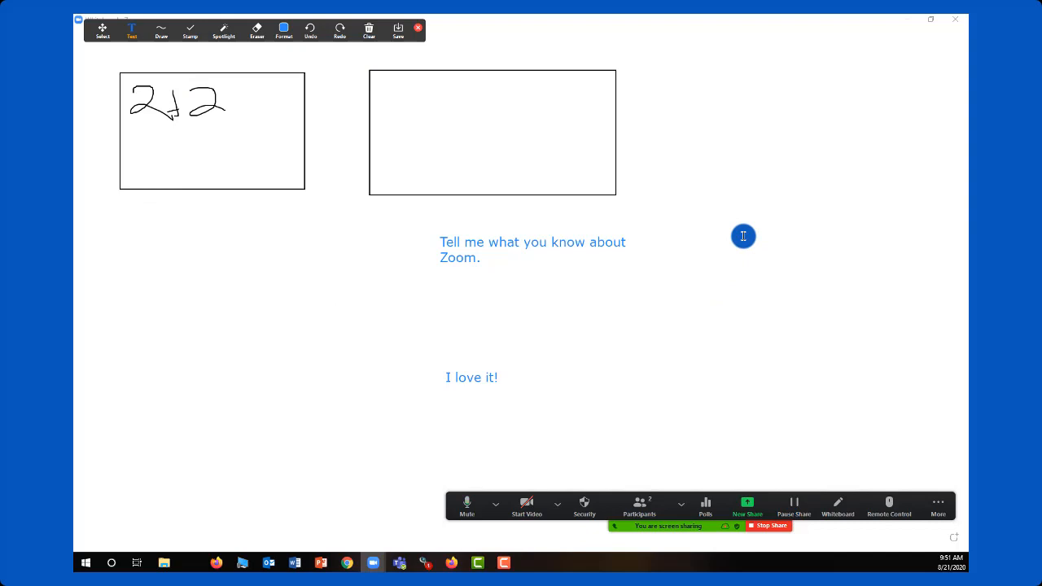
pyautogui.click(795, 515)
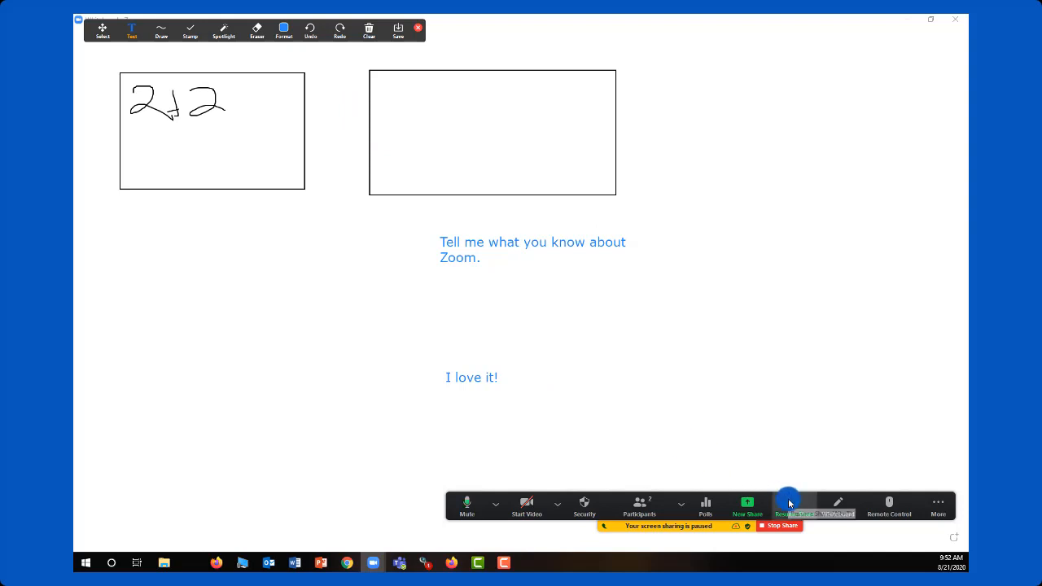
pyautogui.click(791, 507)
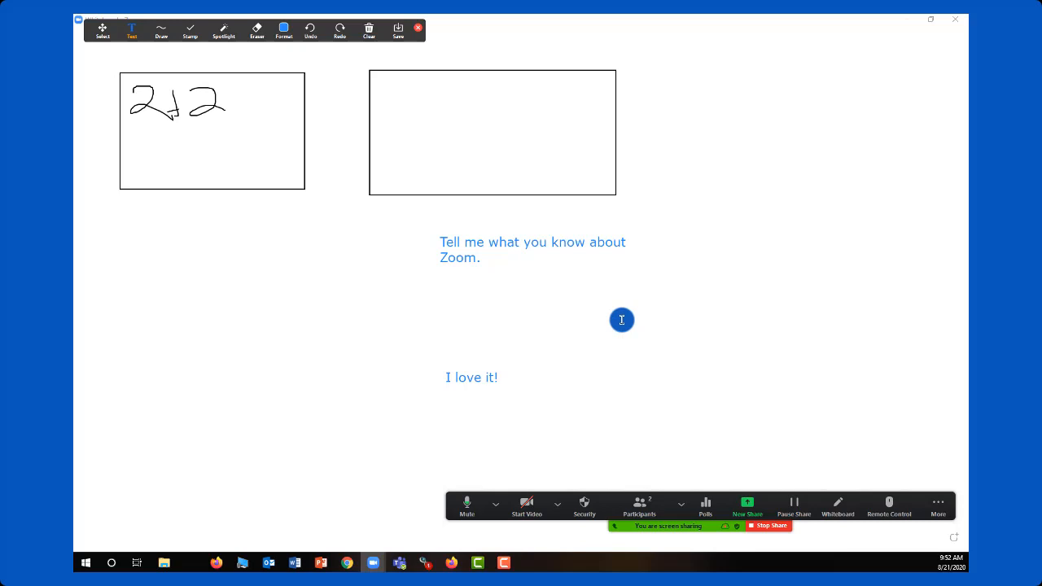
pyautogui.click(940, 515)
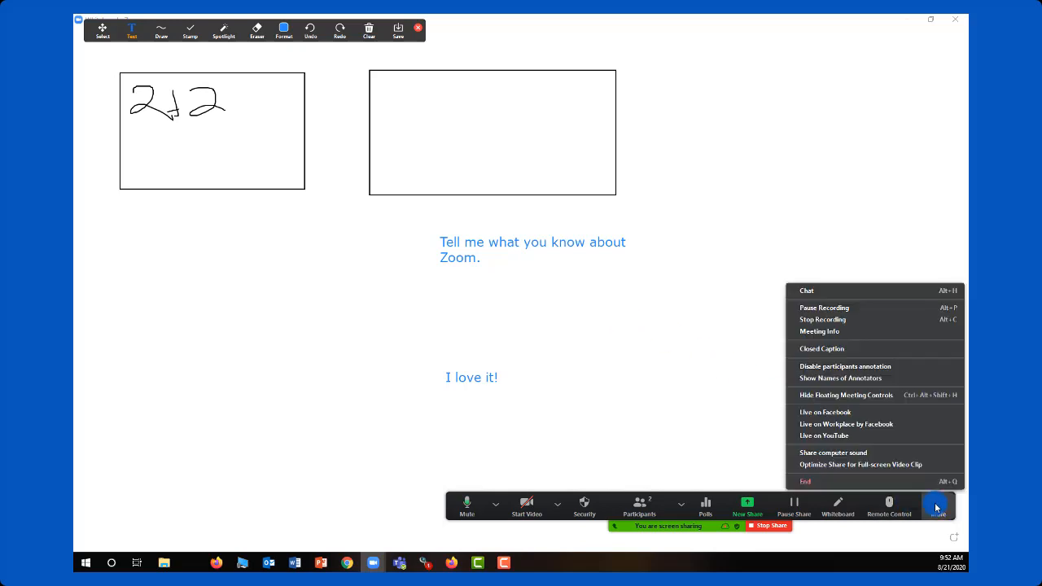
pyautogui.click(831, 369)
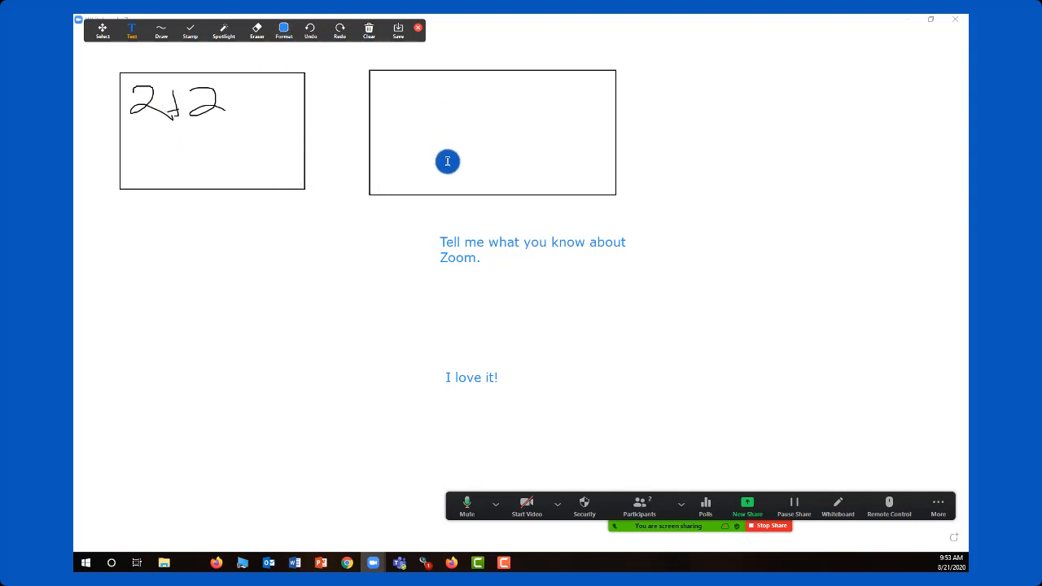
pyautogui.click(937, 516)
pyautogui.click(938, 516)
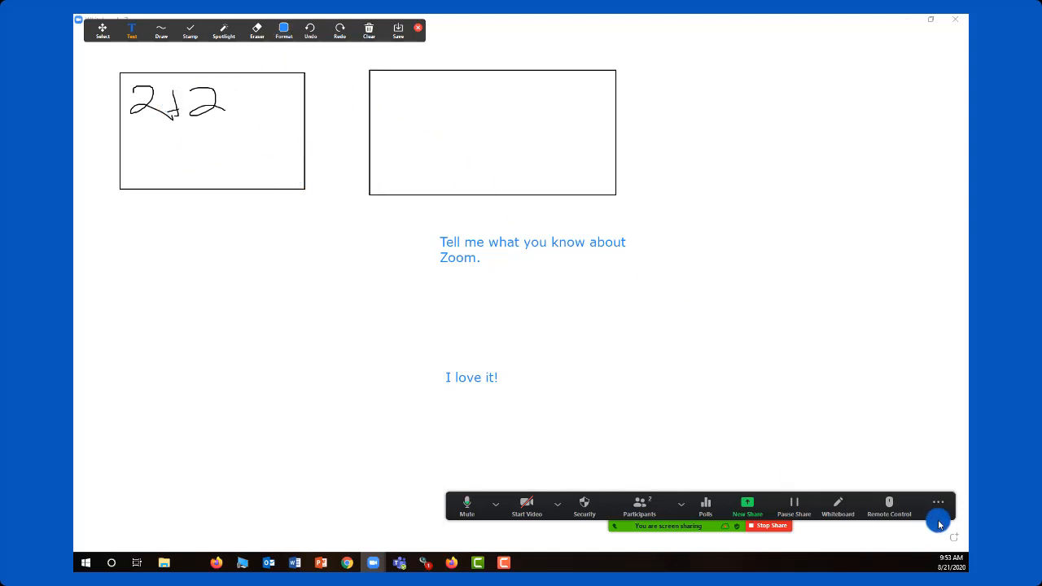
pyautogui.click(941, 520)
pyautogui.click(863, 368)
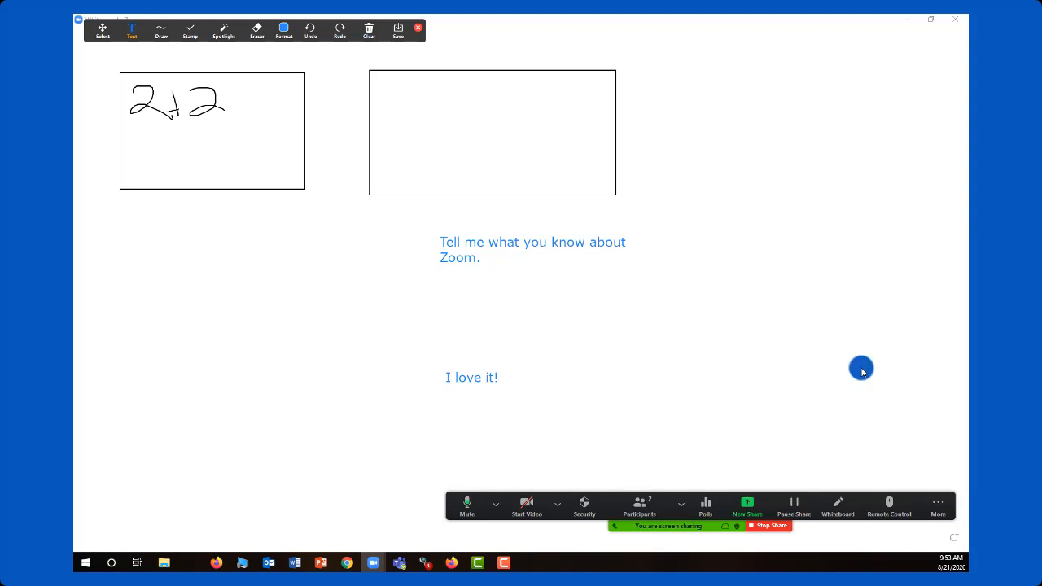
pyautogui.click(938, 506)
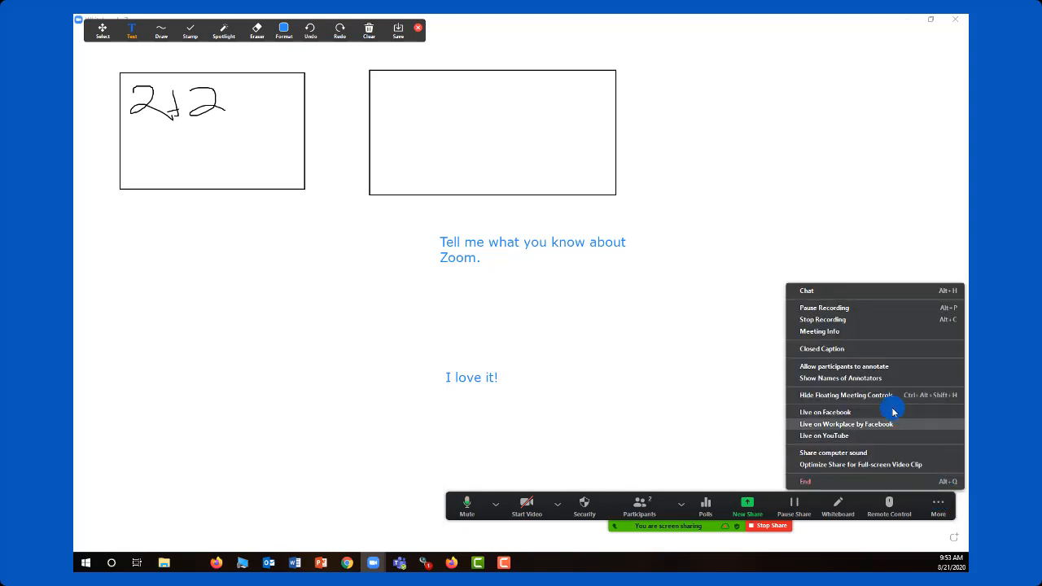
pyautogui.click(871, 368)
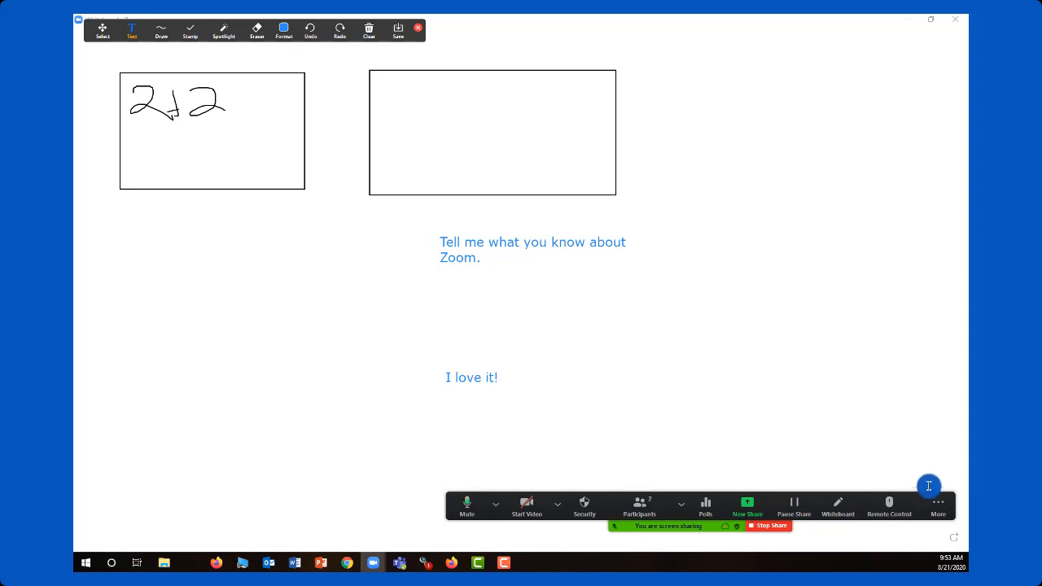
pyautogui.click(939, 509)
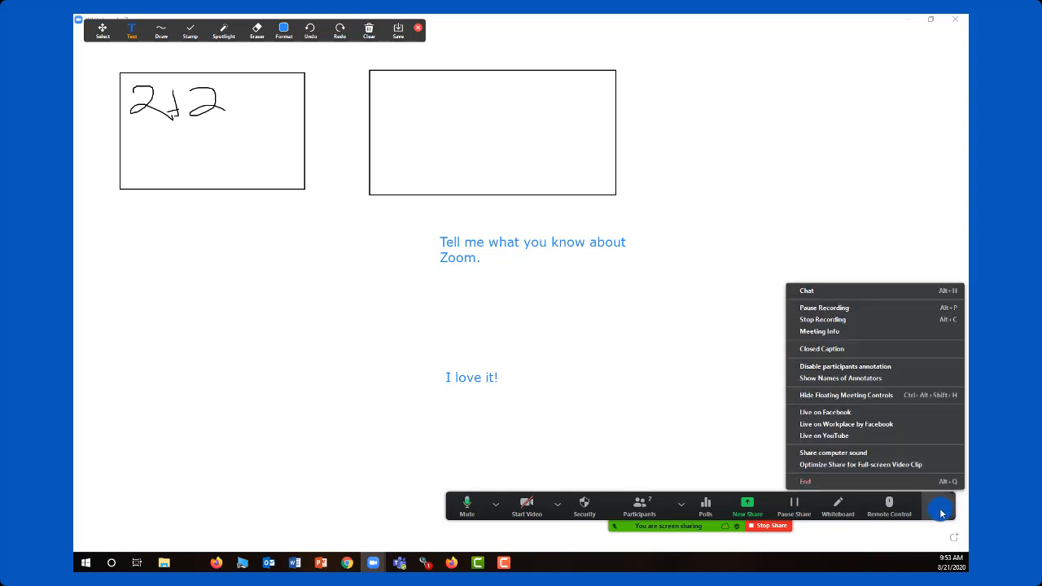
# Step: Turn on Show Names of Annotators from the More menu
pyautogui.click(857, 379)
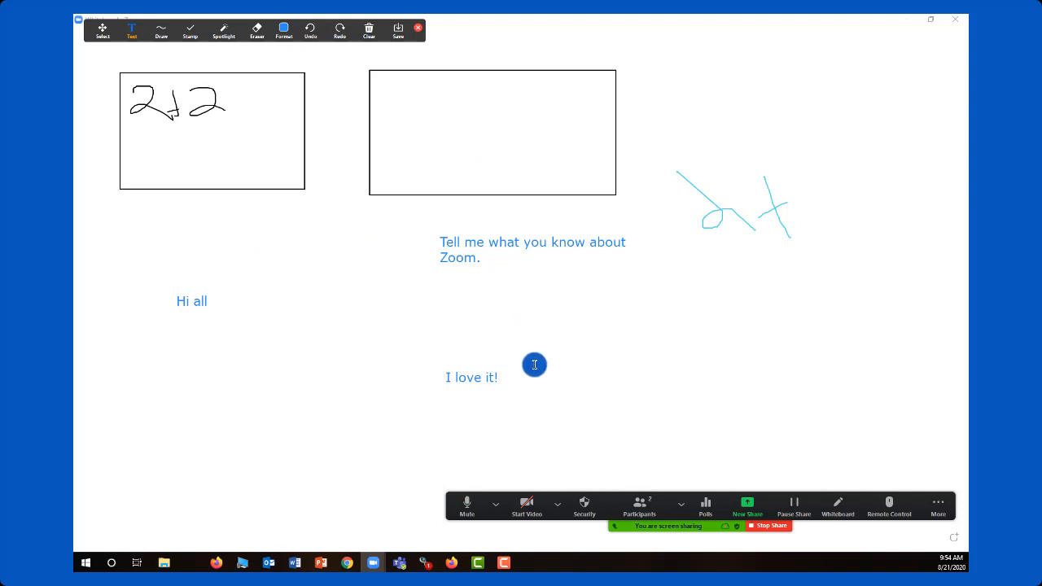
# Step: Stop the whiteboard share and share Screen 1, showing the Firefox article
pyautogui.click(756, 529)
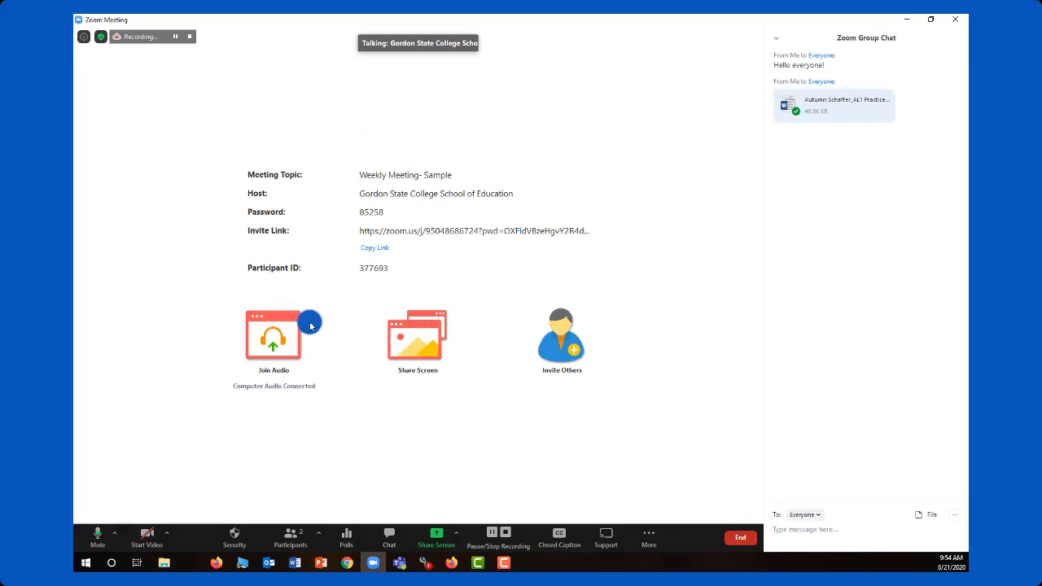
pyautogui.click(433, 542)
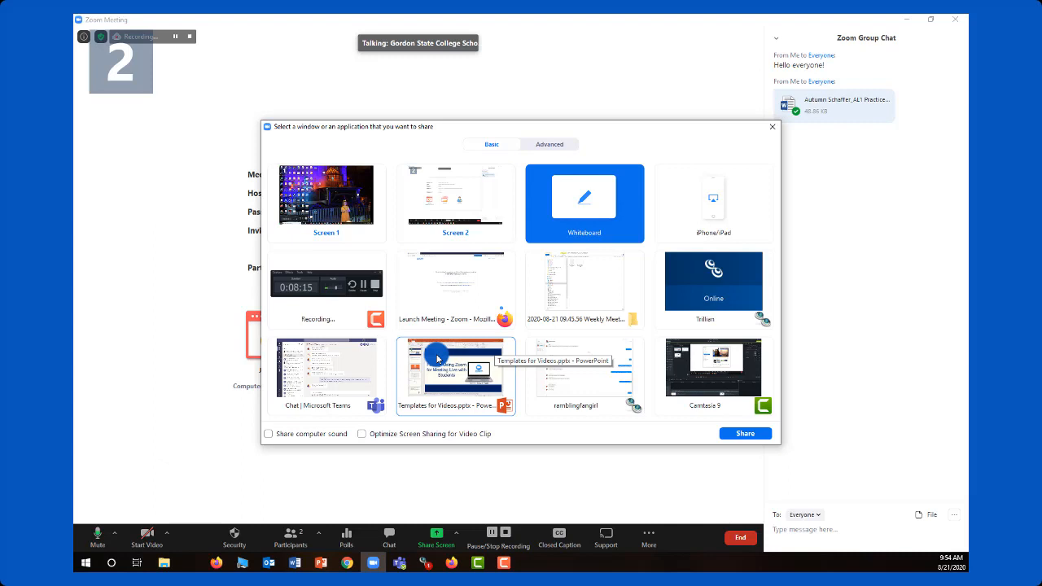
pyautogui.click(334, 205)
pyautogui.click(725, 437)
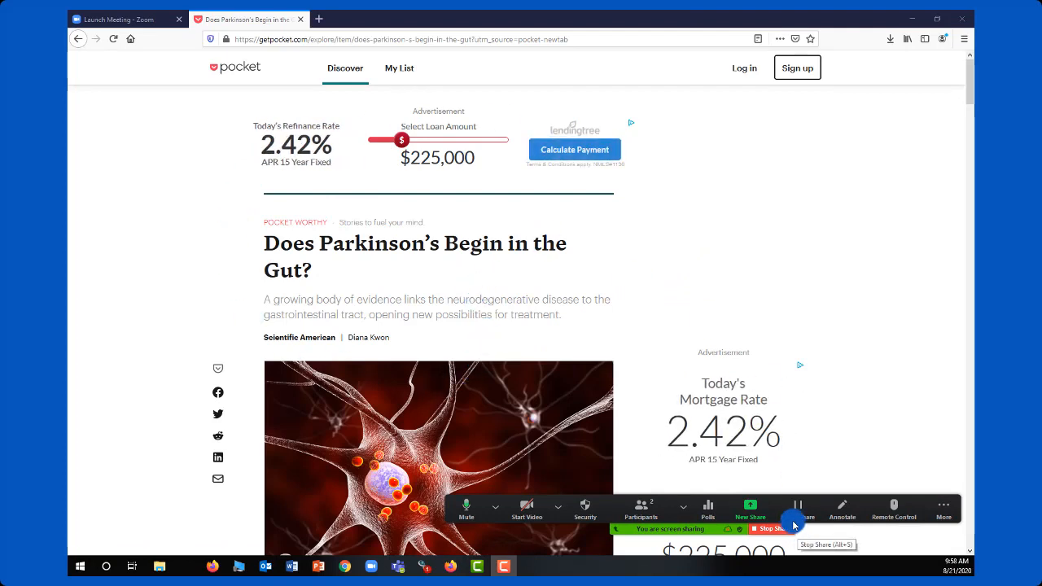
pyautogui.click(317, 21)
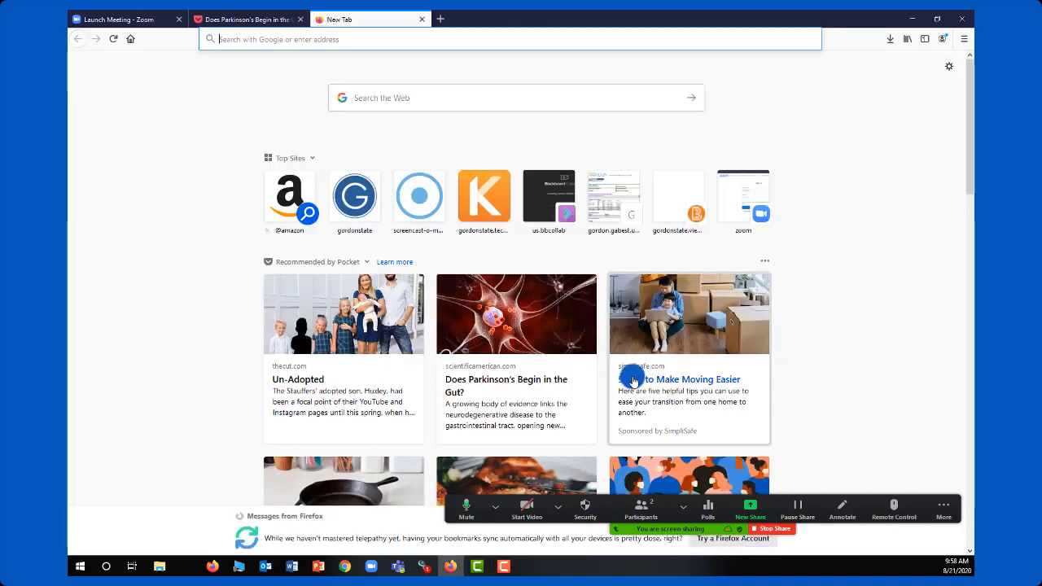
pyautogui.click(649, 356)
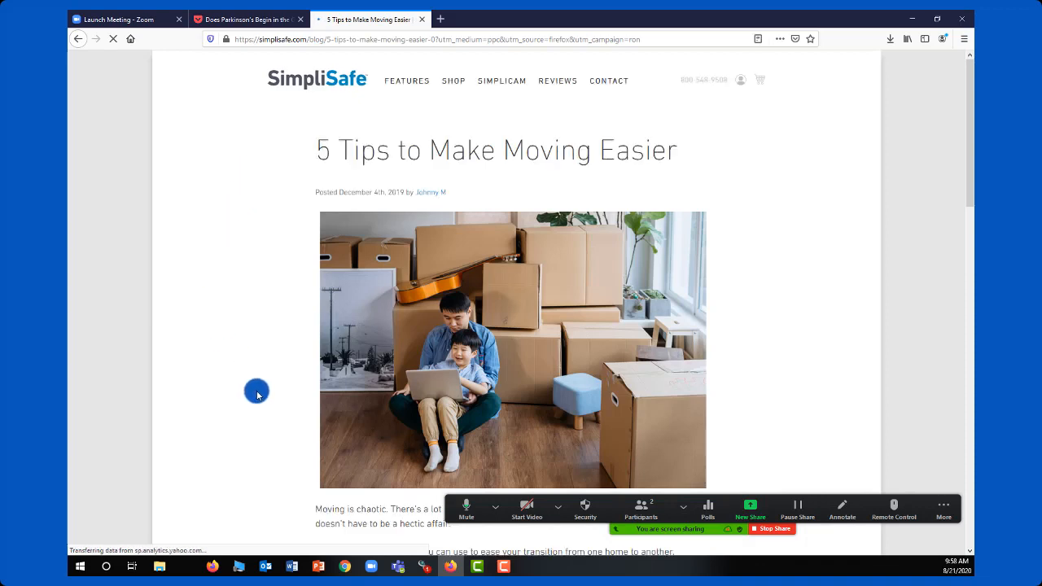
pyautogui.click(924, 506)
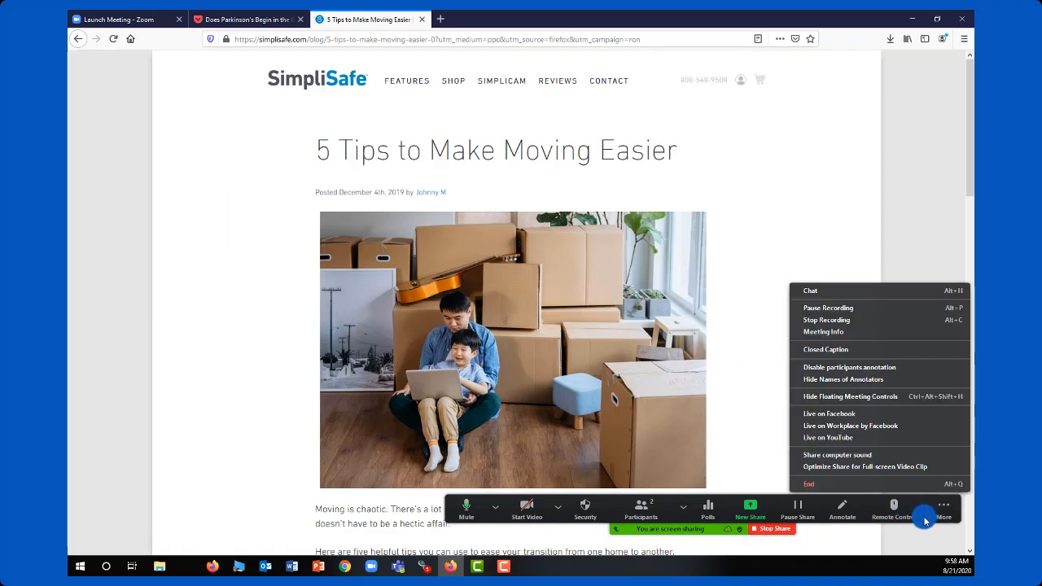
pyautogui.click(925, 505)
pyautogui.click(926, 504)
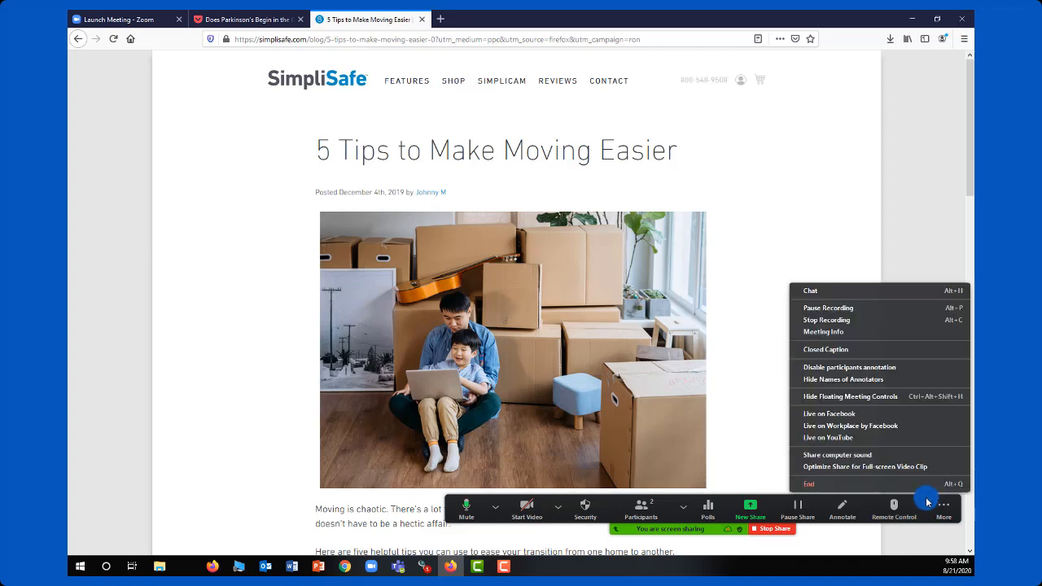
pyautogui.moveTo(927, 504); pyautogui.dragTo(922, 559)
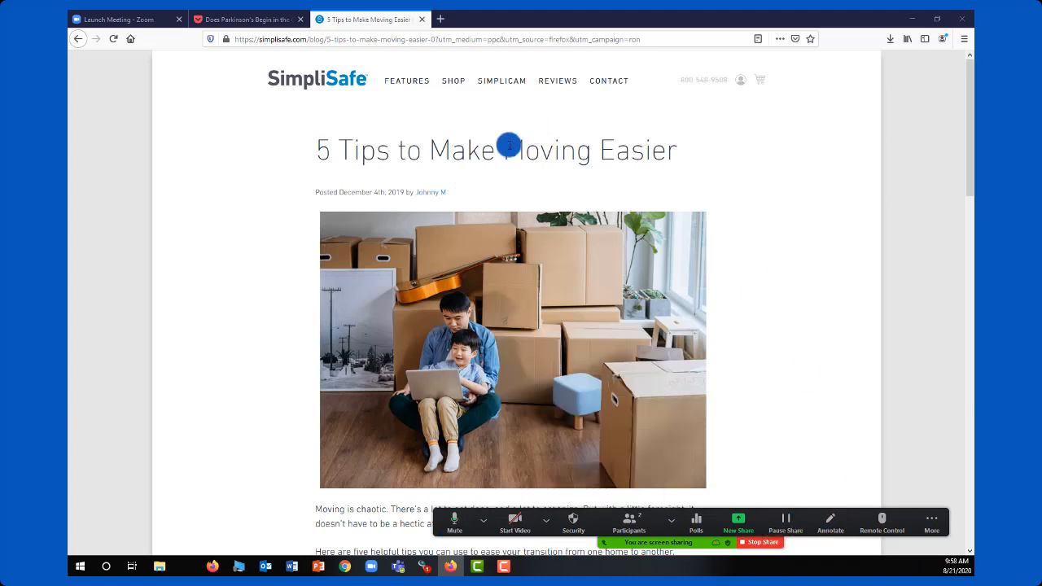
# Step: Circle '5 Tips to' and 'Easier' in the article title with the freehand pen
pyautogui.click(824, 528)
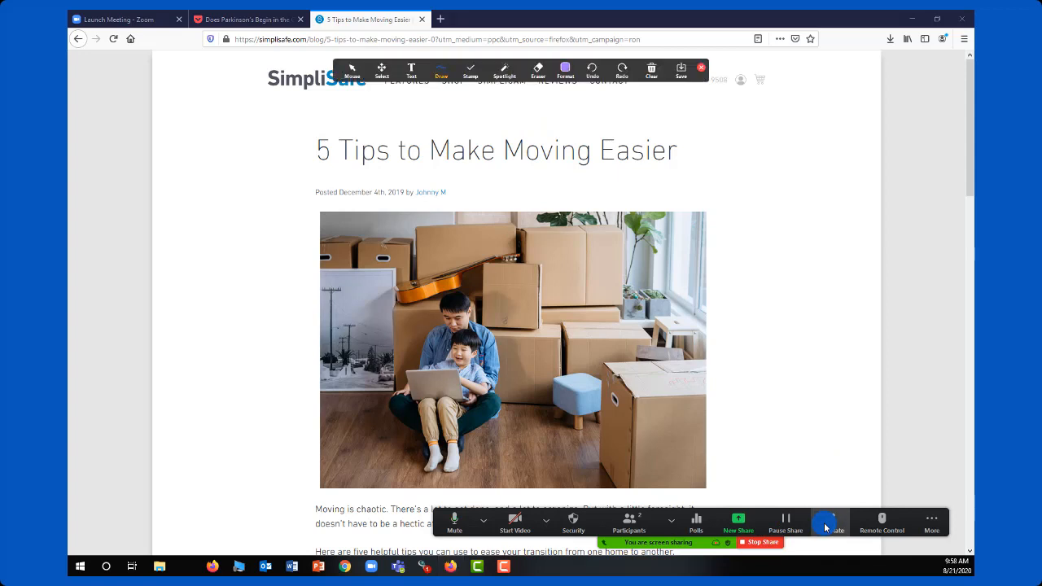
pyautogui.click(433, 78)
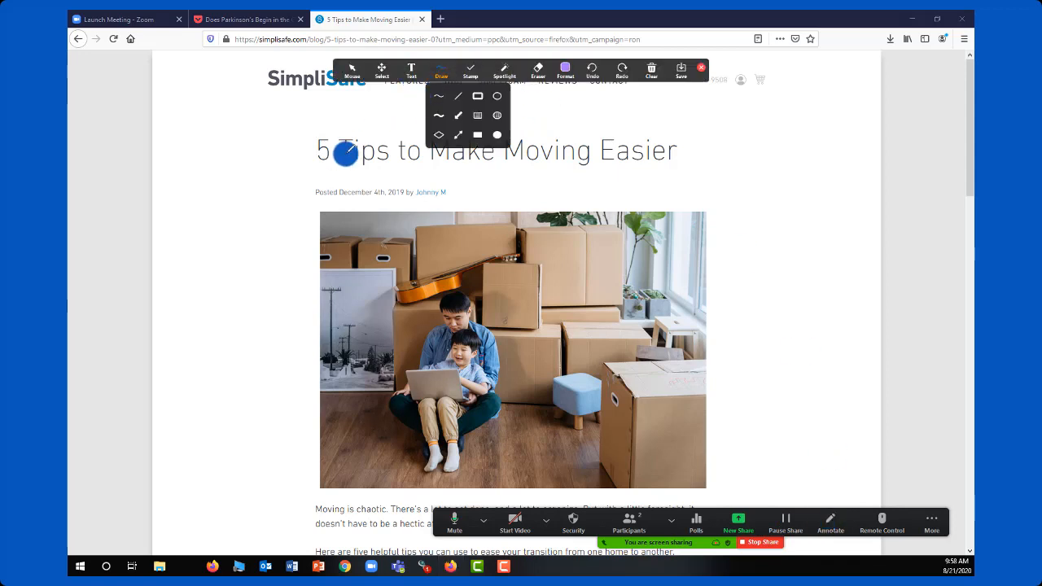
pyautogui.moveTo(326, 163)
pyautogui.mouseDown()
pyautogui.moveTo(399, 144)
pyautogui.moveTo(308, 130)
pyautogui.moveTo(328, 160)
pyautogui.mouseUp()
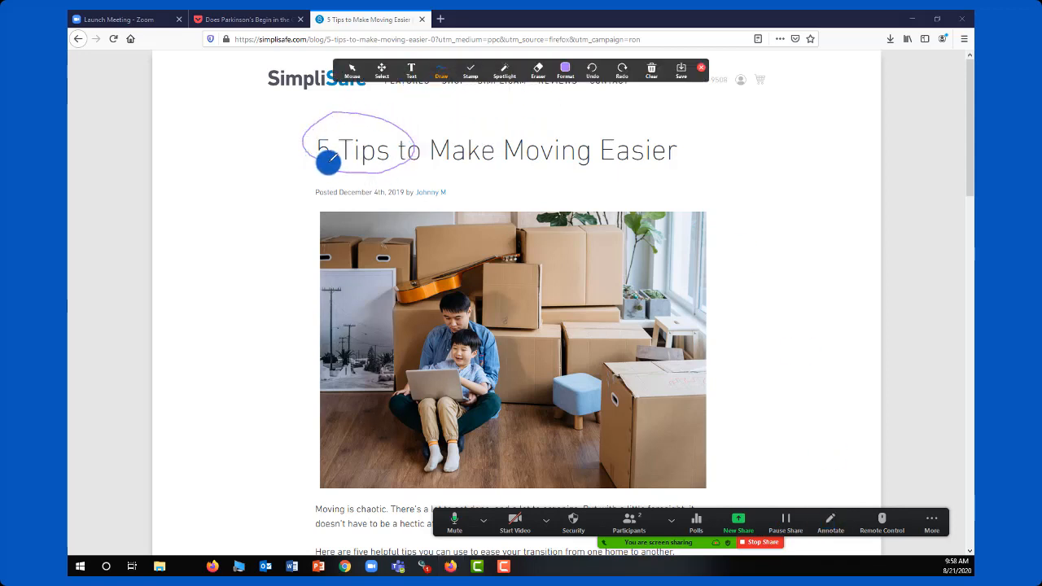
pyautogui.moveTo(602, 156)
pyautogui.mouseDown()
pyautogui.moveTo(635, 177)
pyautogui.moveTo(575, 118)
pyautogui.moveTo(597, 170)
pyautogui.mouseUp()
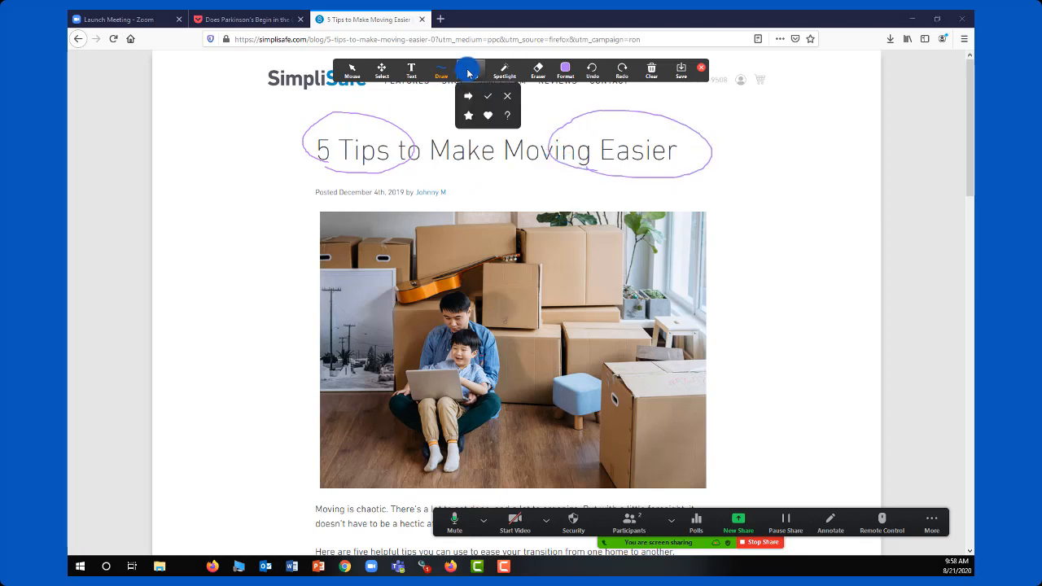
# Step: Add the text note 'What is this?' above the title and stop annotating
pyautogui.click(409, 76)
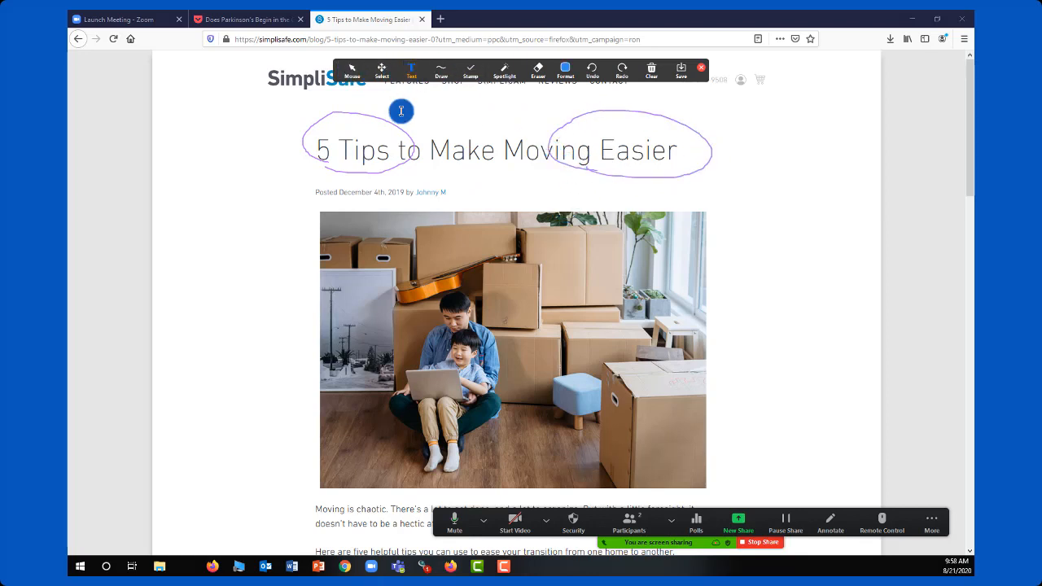
pyautogui.moveTo(401, 107); pyautogui.dragTo(610, 99)
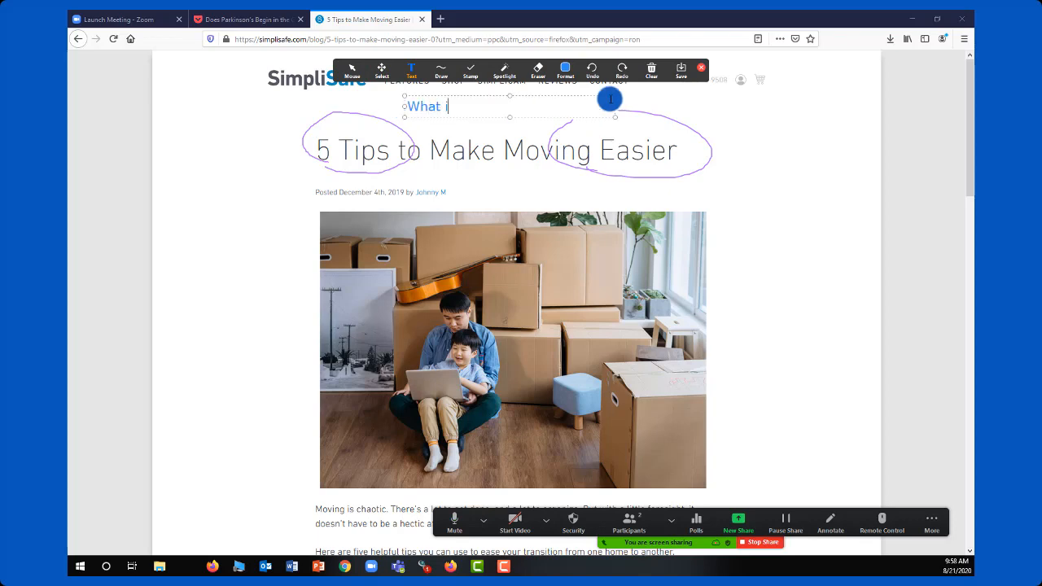
pyautogui.click(812, 186)
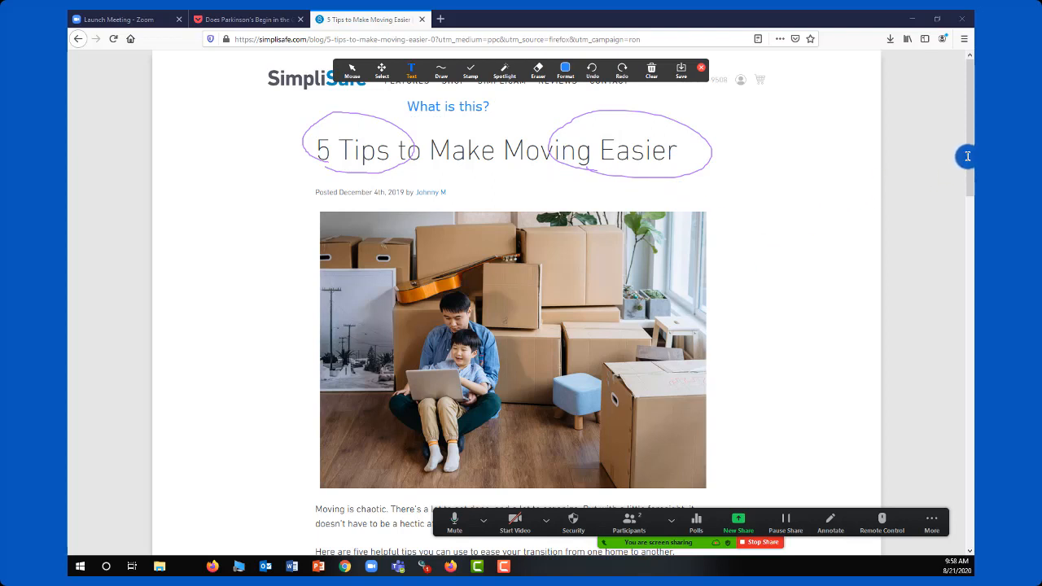
pyautogui.press('Escape')
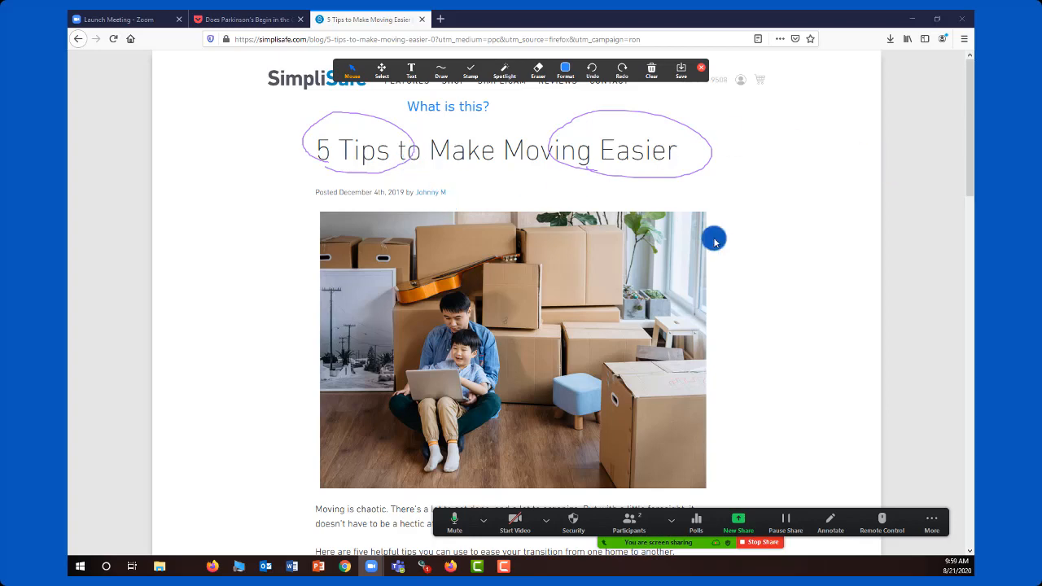
# Step: Scroll down the article and clear all existing annotations
pyautogui.scroll(-1, 717, 240)
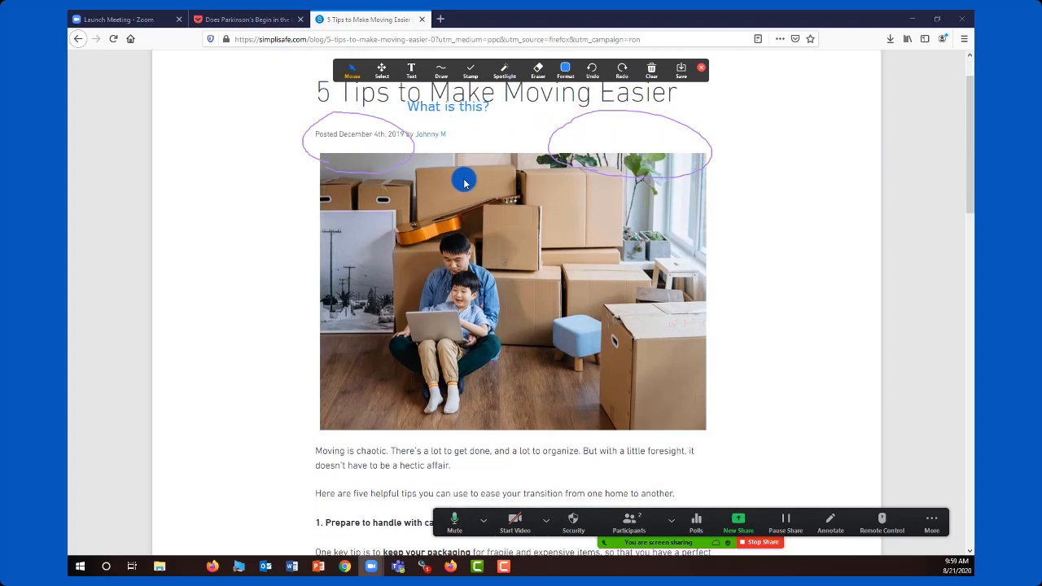
pyautogui.scroll(-3, 465, 178)
pyautogui.click(651, 70)
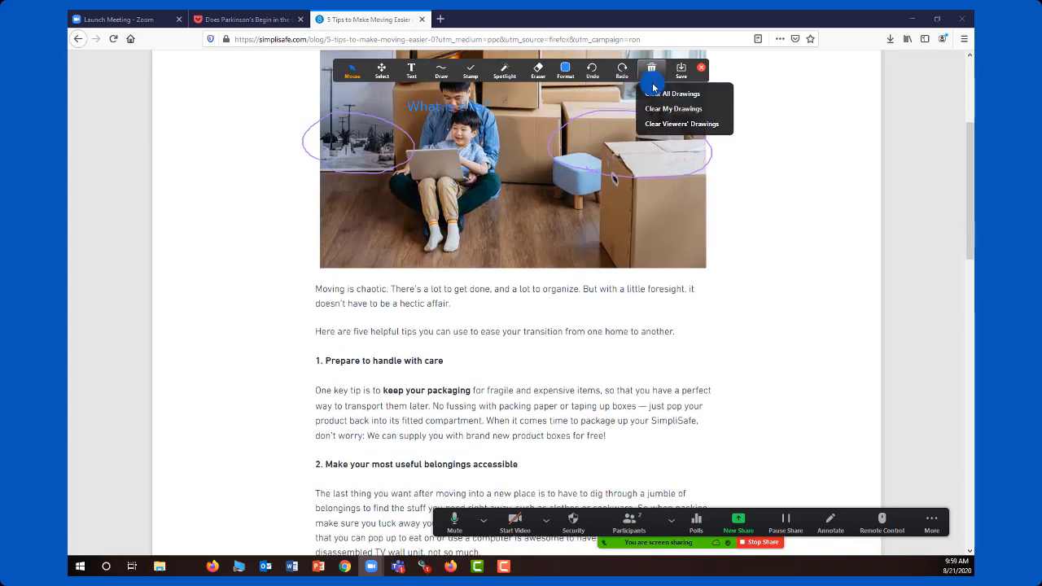
pyautogui.click(653, 93)
# Step: Circle '1. Prepare to handle with care', underline 'keep your packaging', then clear all drawings again
pyautogui.scroll(-3, 609, 281)
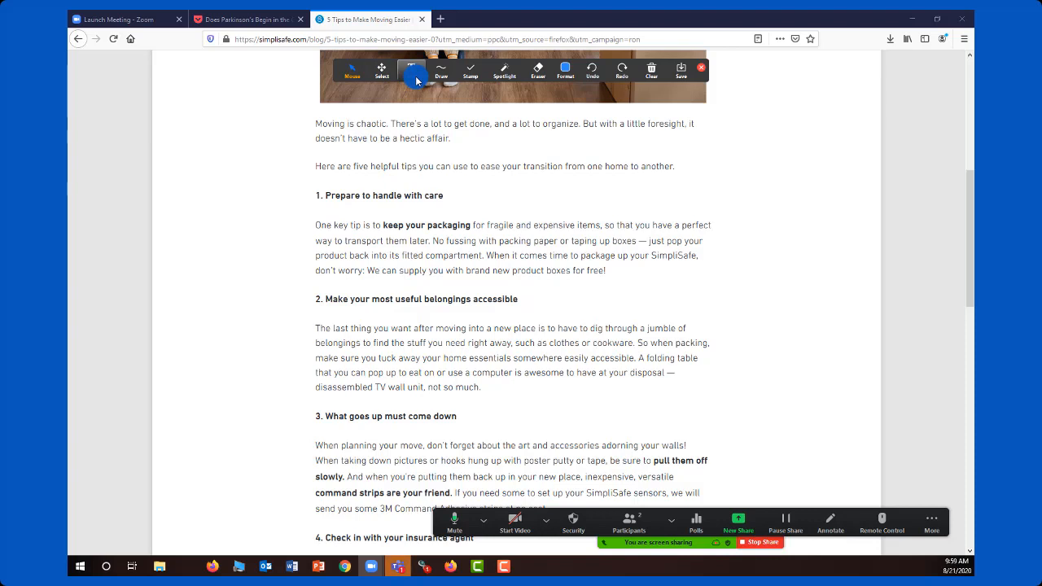
pyautogui.click(440, 70)
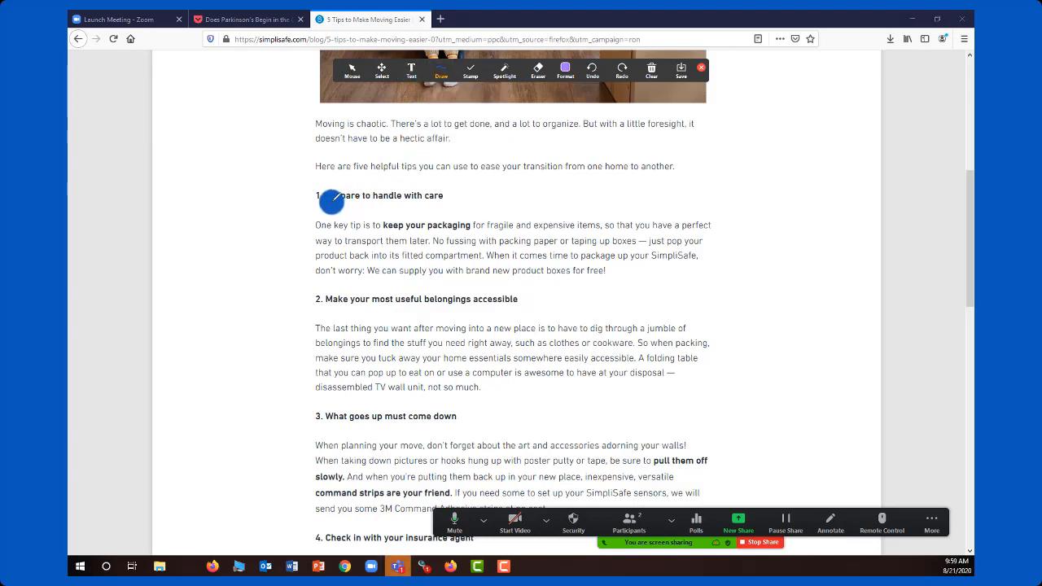
pyautogui.moveTo(331, 200)
pyautogui.mouseDown()
pyautogui.moveTo(456, 204)
pyautogui.moveTo(345, 170)
pyautogui.moveTo(330, 201)
pyautogui.mouseUp()
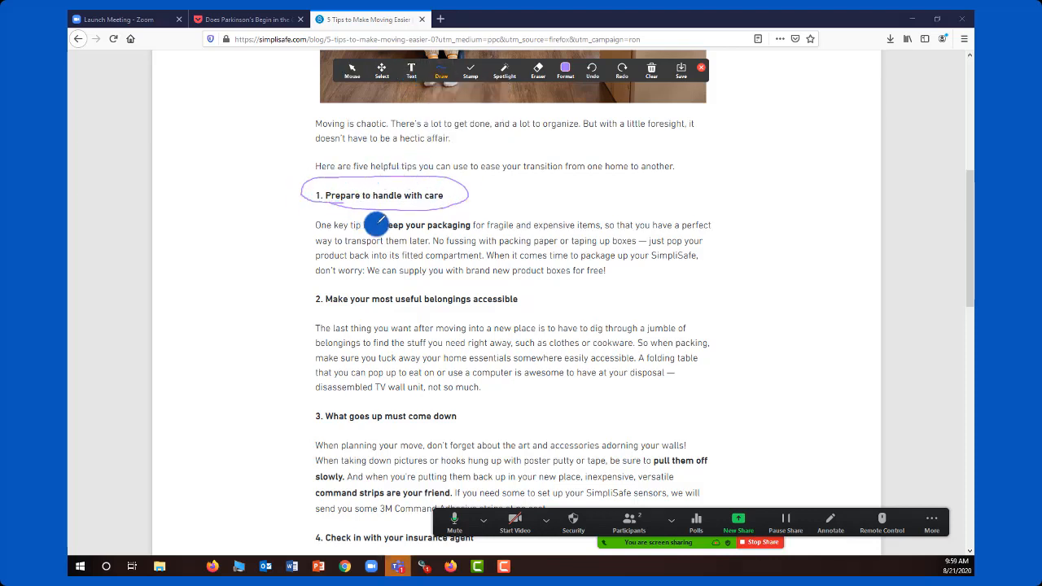
pyautogui.moveTo(376, 224)
pyautogui.mouseDown()
pyautogui.moveTo(479, 233)
pyautogui.moveTo(395, 242)
pyautogui.mouseUp()
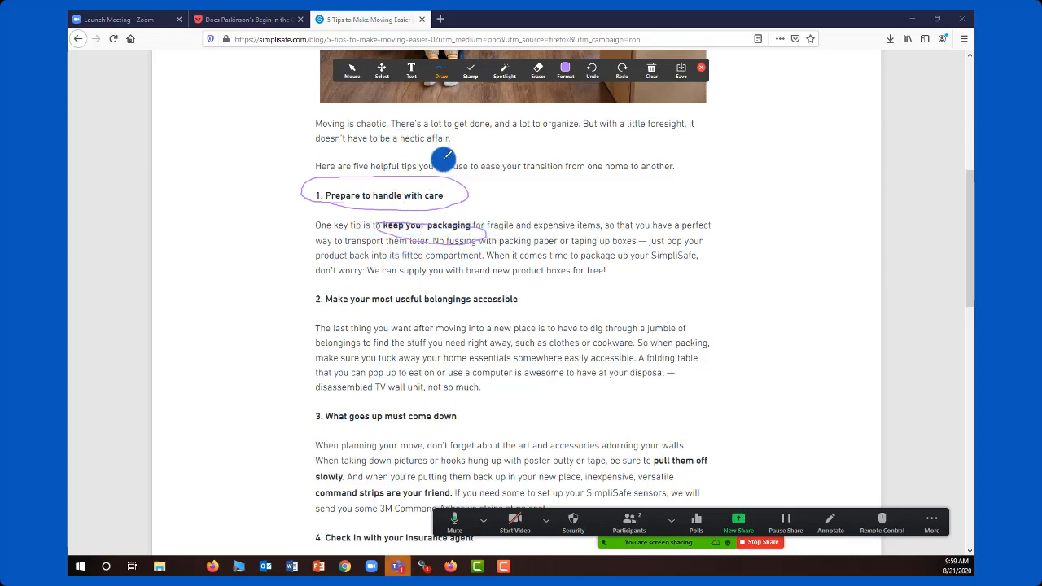
pyautogui.click(654, 73)
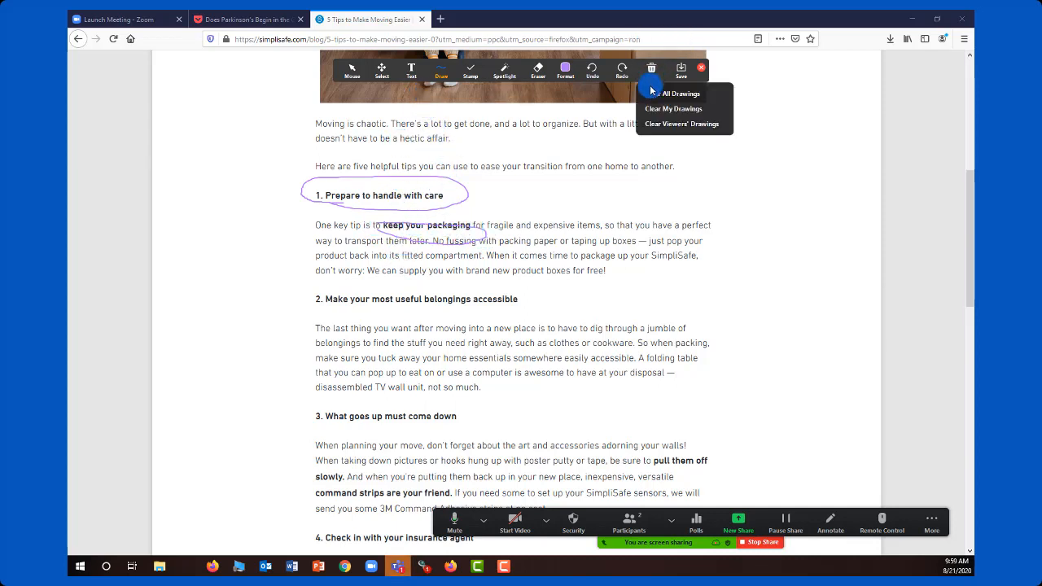
pyautogui.click(672, 94)
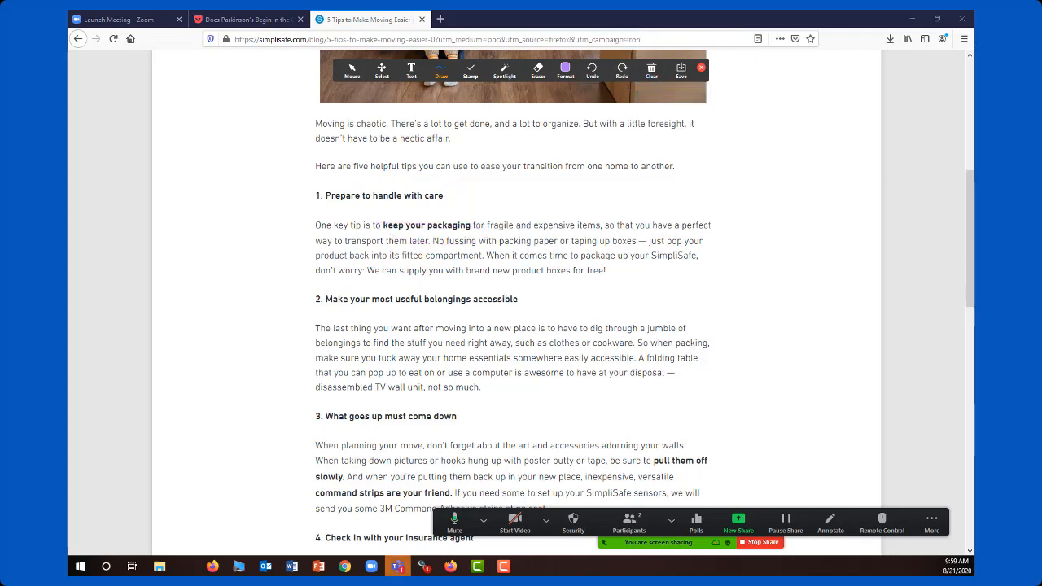
# Step: Open the Zoom meeting files folder, move it aside, and switch to the NSO Advising presentation
pyautogui.click(681, 71)
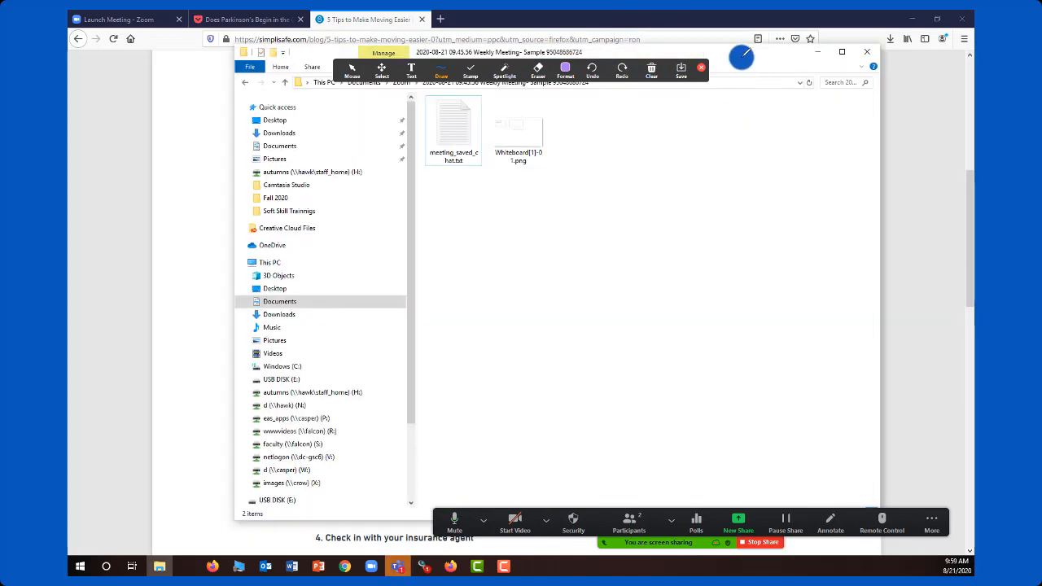
pyautogui.click(345, 68)
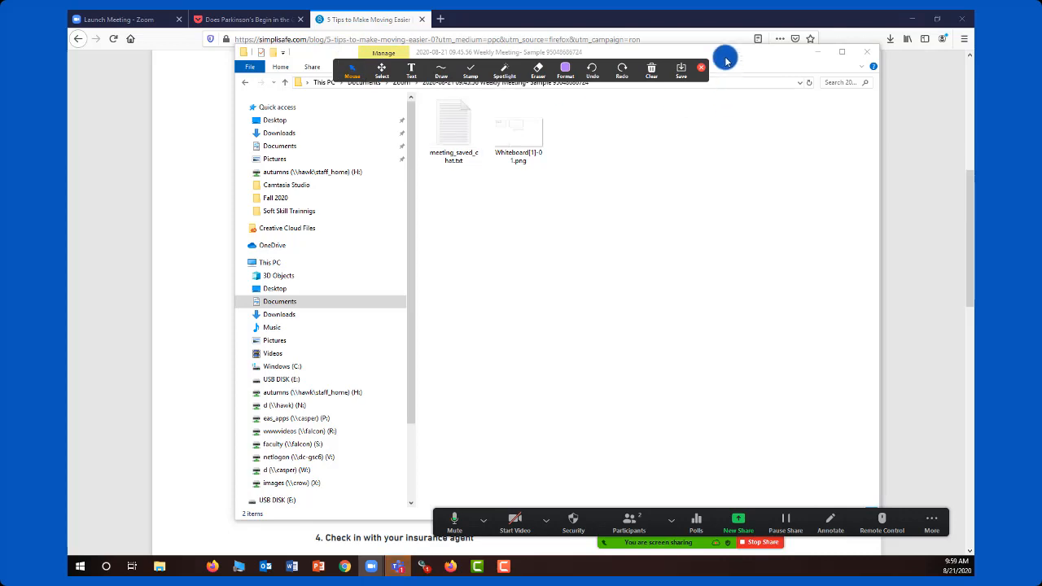
pyautogui.moveTo(725, 53); pyautogui.dragTo(974, 112)
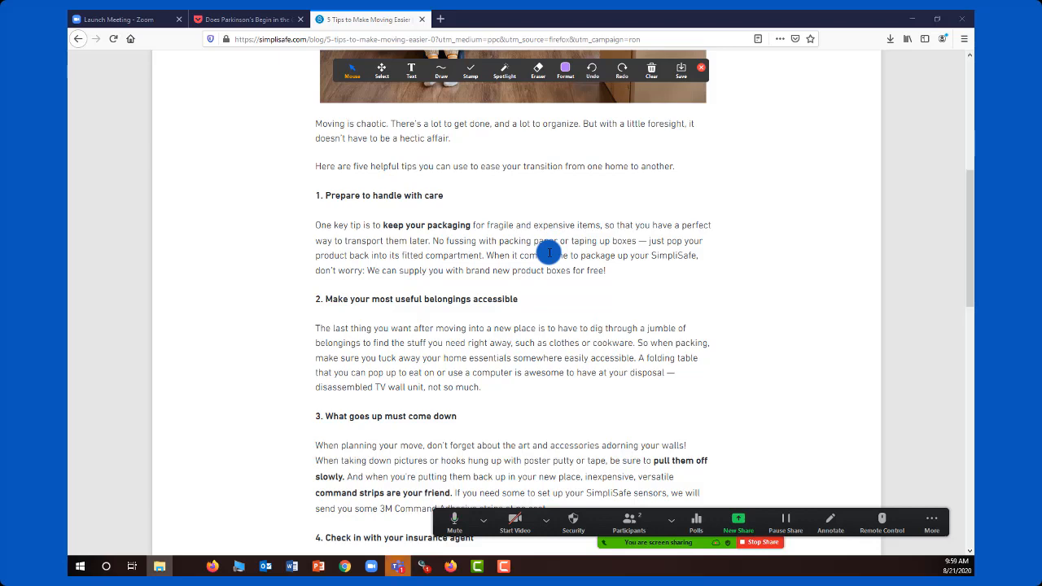
pyautogui.hotkey('alt', 'Tab')
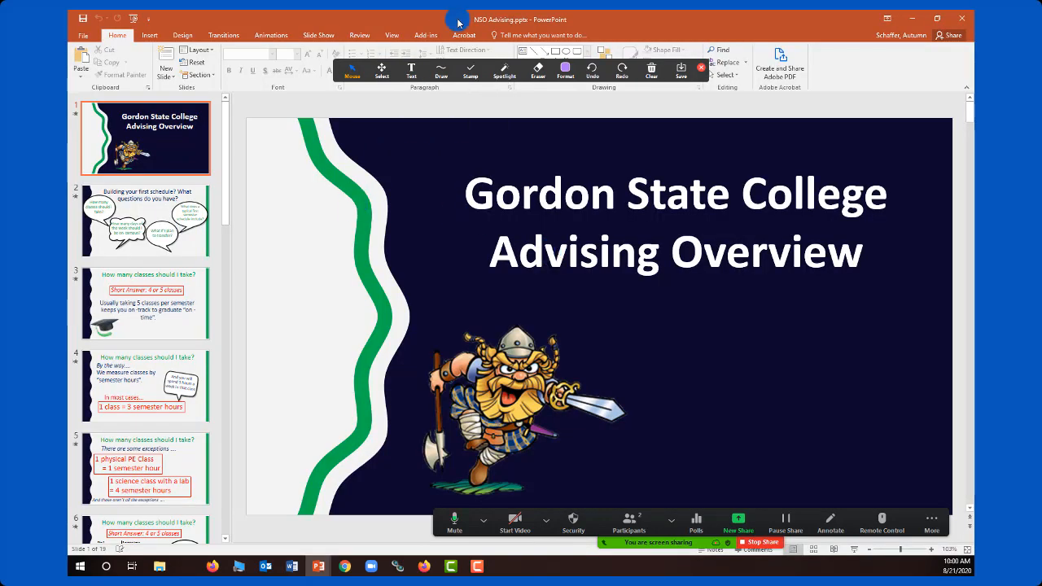
# Step: Go to slide 3, "How many classes should I take?"
pyautogui.moveTo(435, 27); pyautogui.dragTo(423, 10)
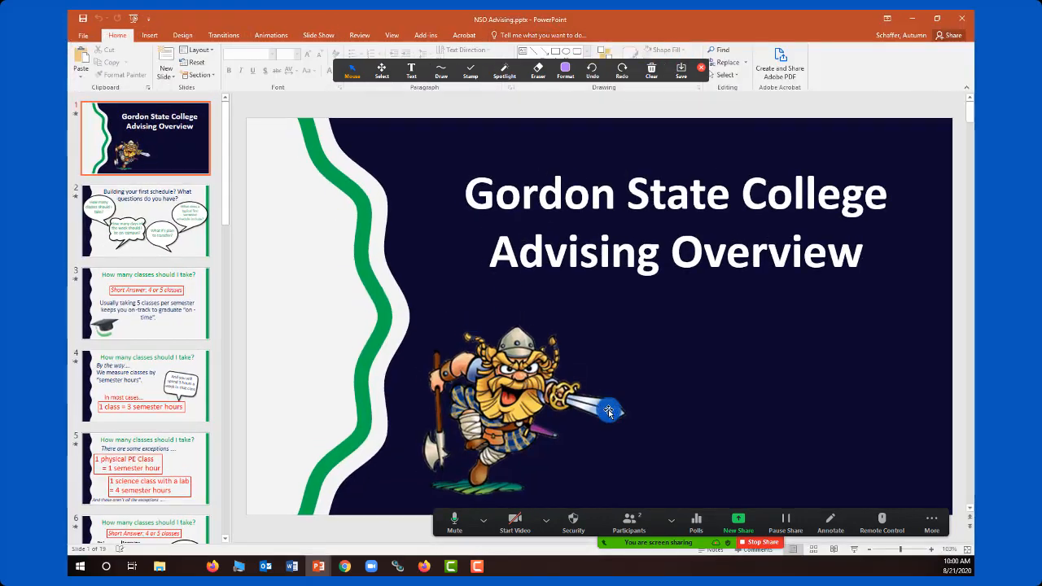
pyautogui.click(146, 243)
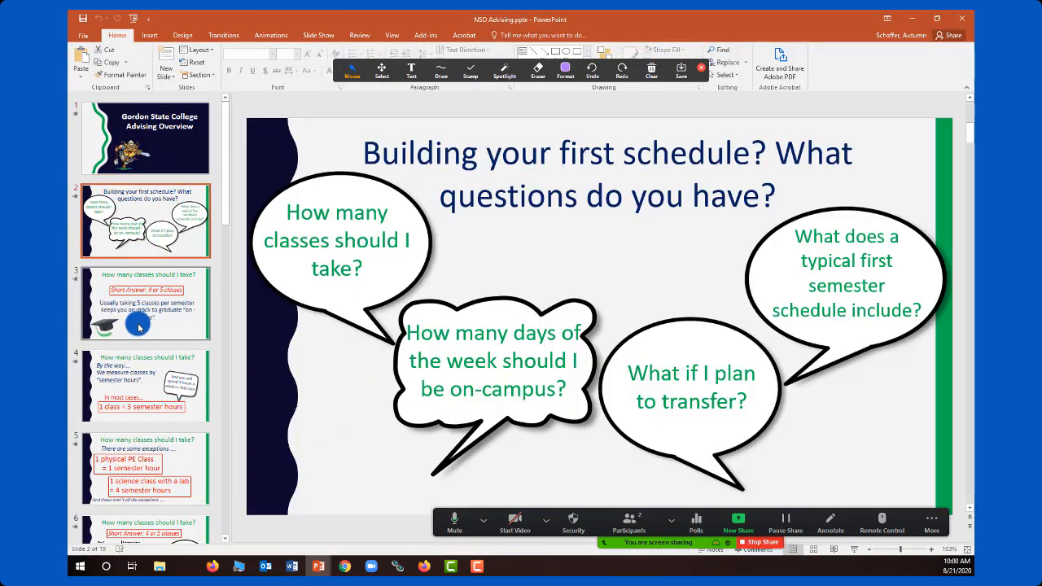
pyautogui.click(137, 323)
pyautogui.click(379, 269)
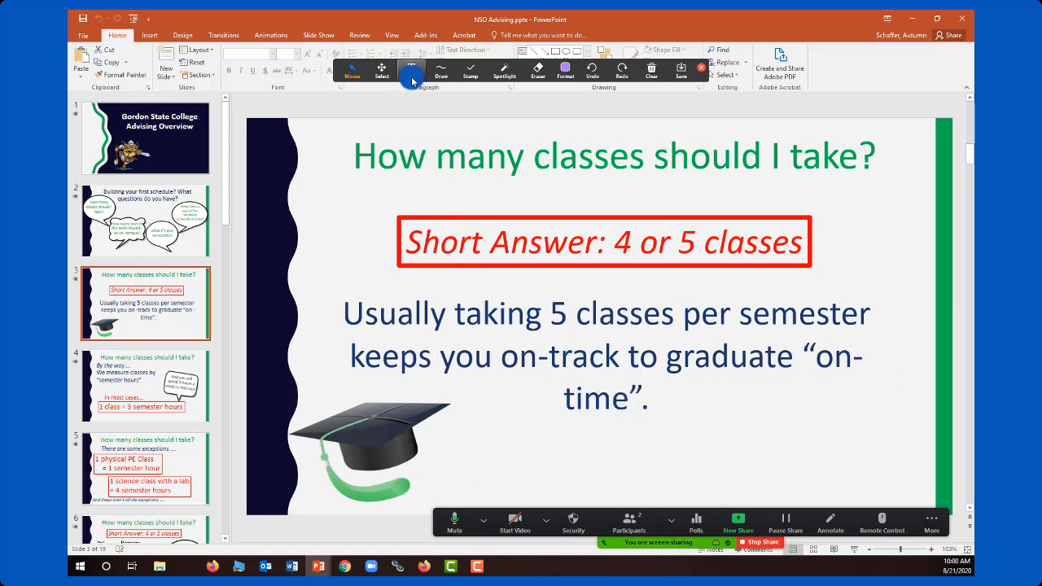
# Step: Circle the word "How" in the title with a freehand annotation
pyautogui.click(437, 78)
pyautogui.click(438, 96)
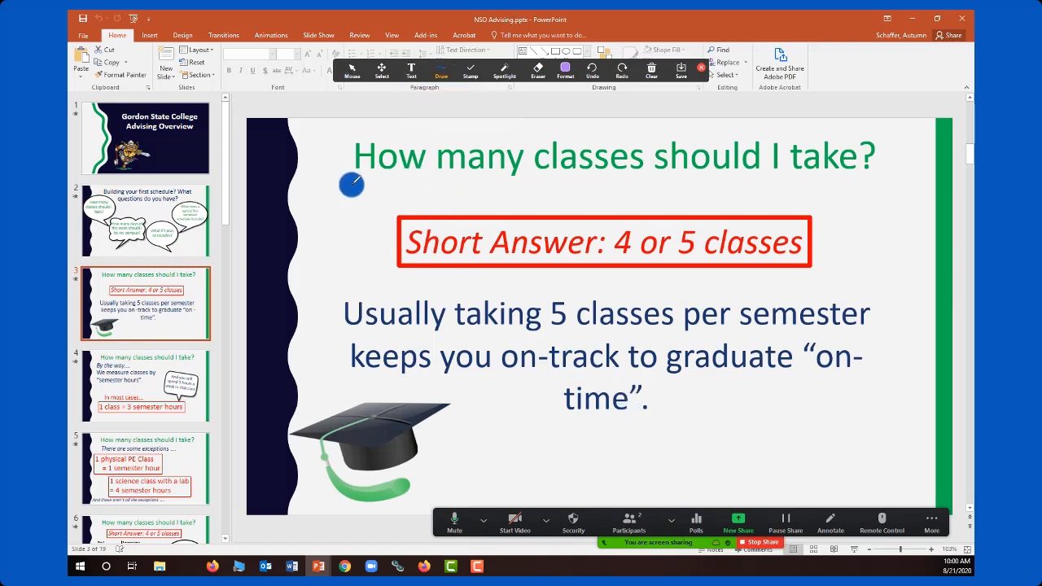
pyautogui.moveTo(350, 184)
pyautogui.mouseDown()
pyautogui.moveTo(433, 145)
pyautogui.moveTo(337, 168)
pyautogui.moveTo(375, 185)
pyautogui.mouseUp()
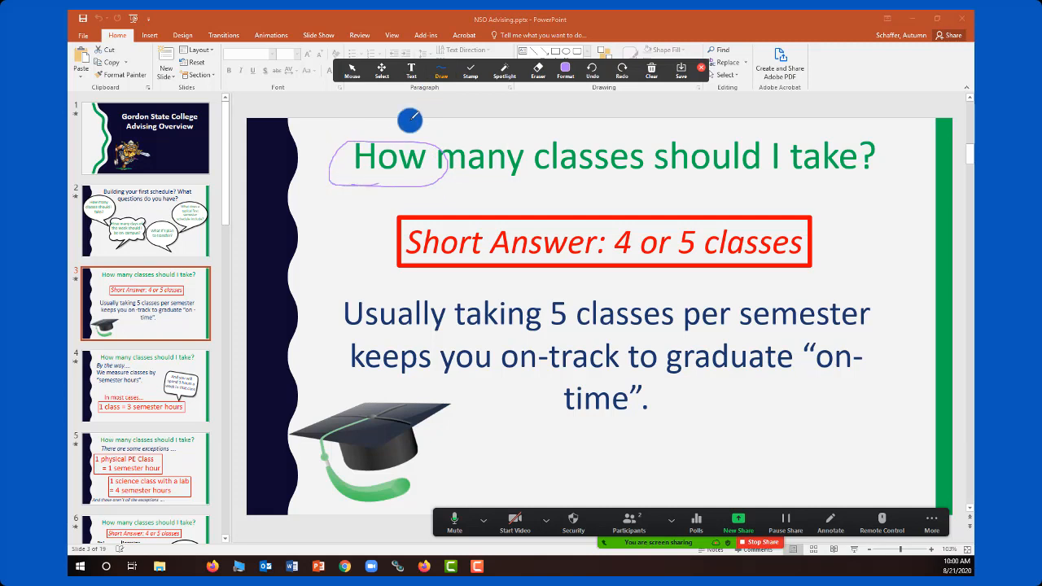
# Step: Add the text annotation "I plan to take 4 classes" on the slide
pyautogui.click(411, 71)
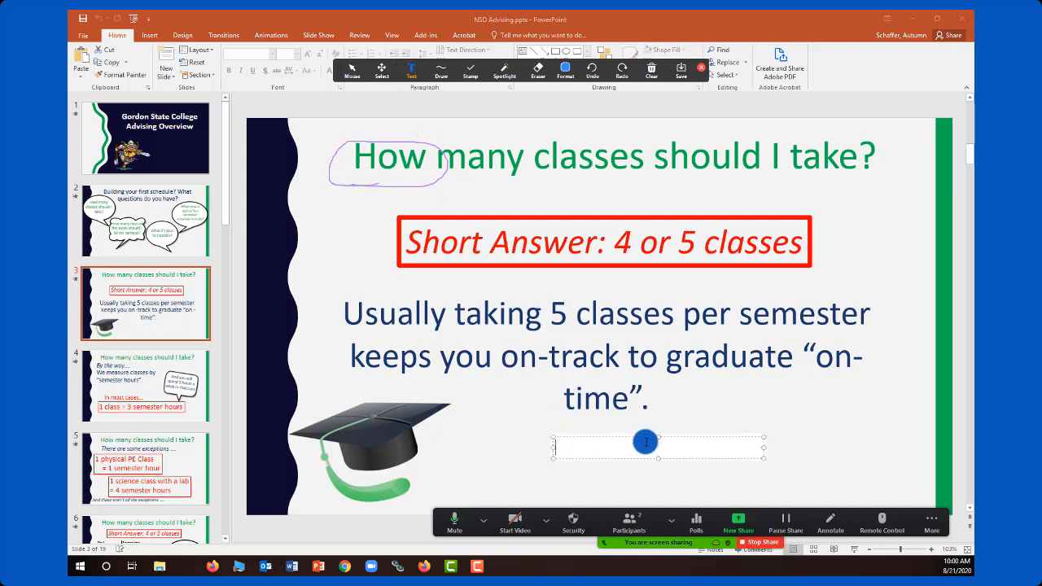
pyautogui.write('an to take 4 classes')
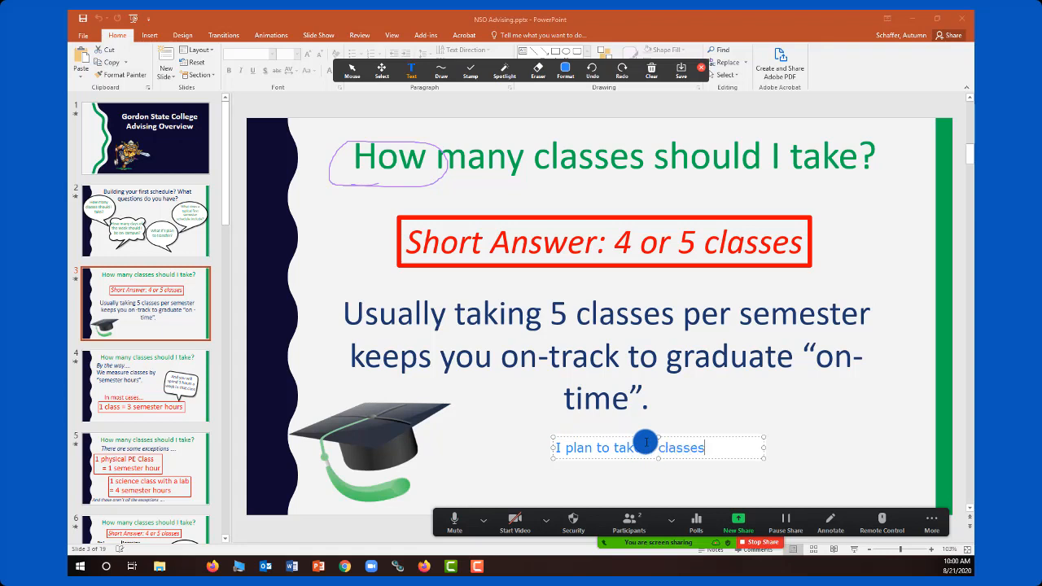
pyautogui.click(796, 452)
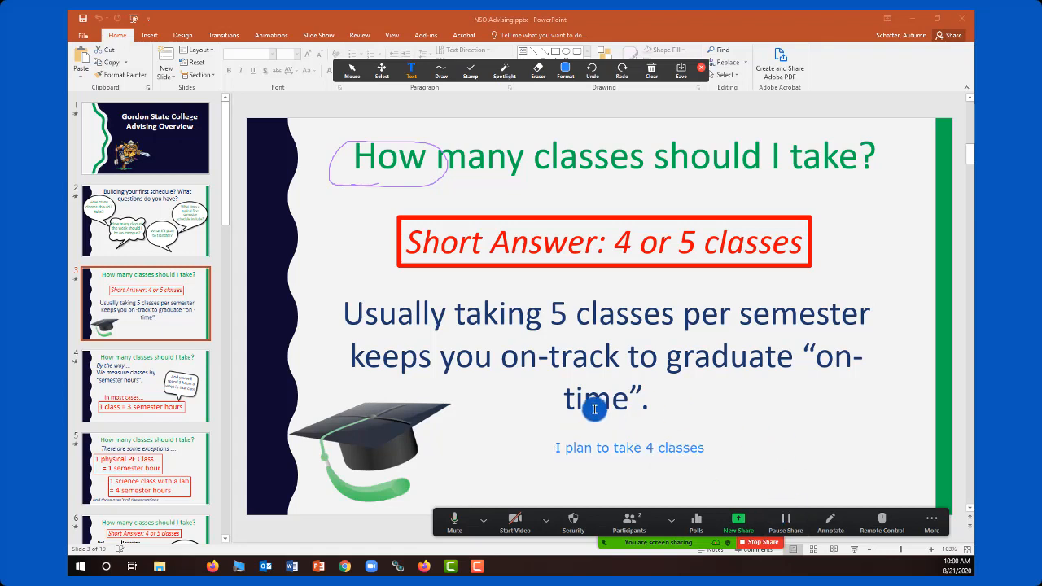
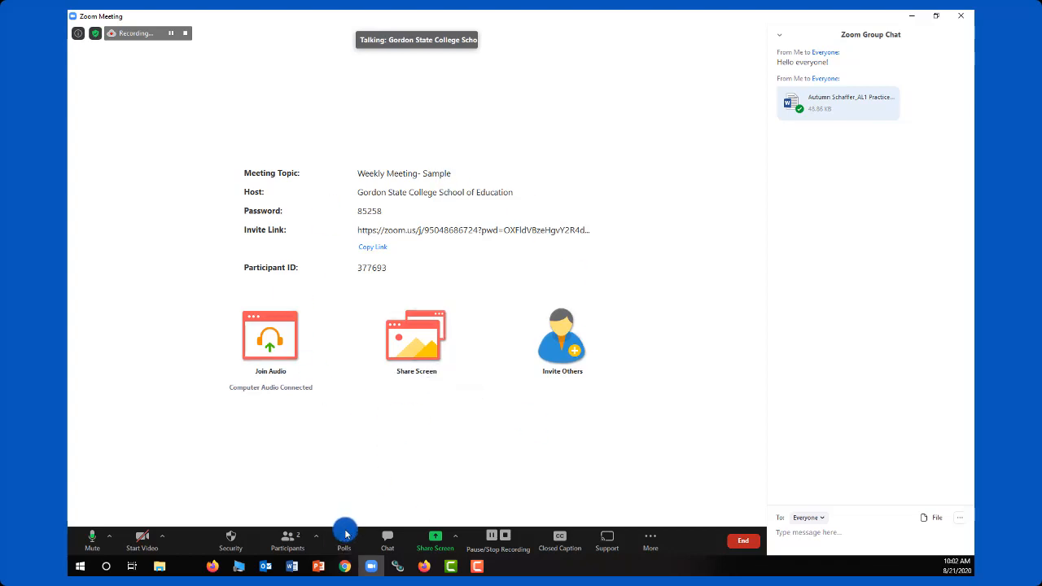
# Step: Share the NSO Advising.pptx PowerPoint window and start adding a question to Poll 1
pyautogui.click(434, 541)
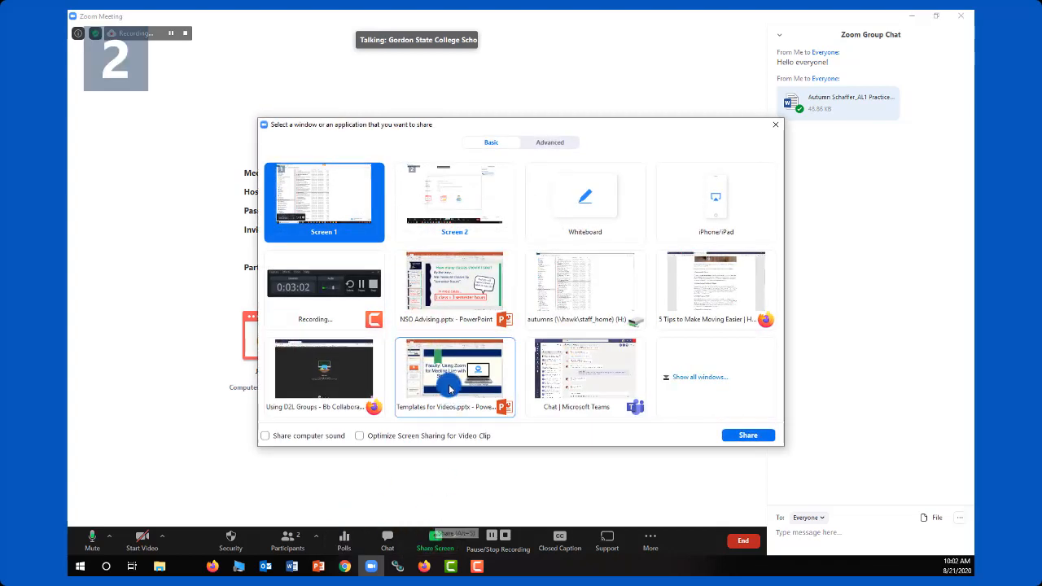
pyautogui.click(453, 287)
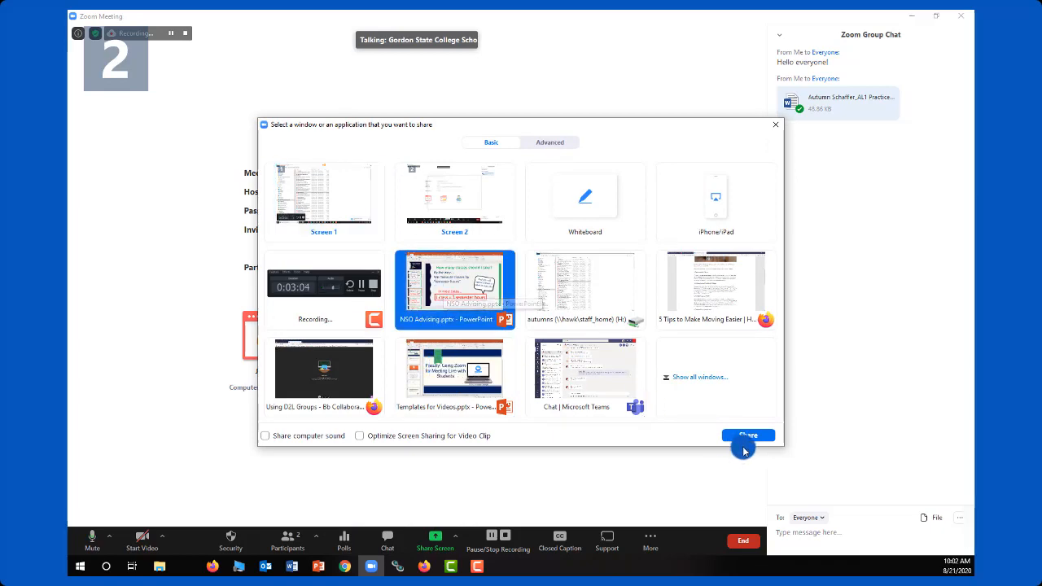
pyautogui.click(747, 438)
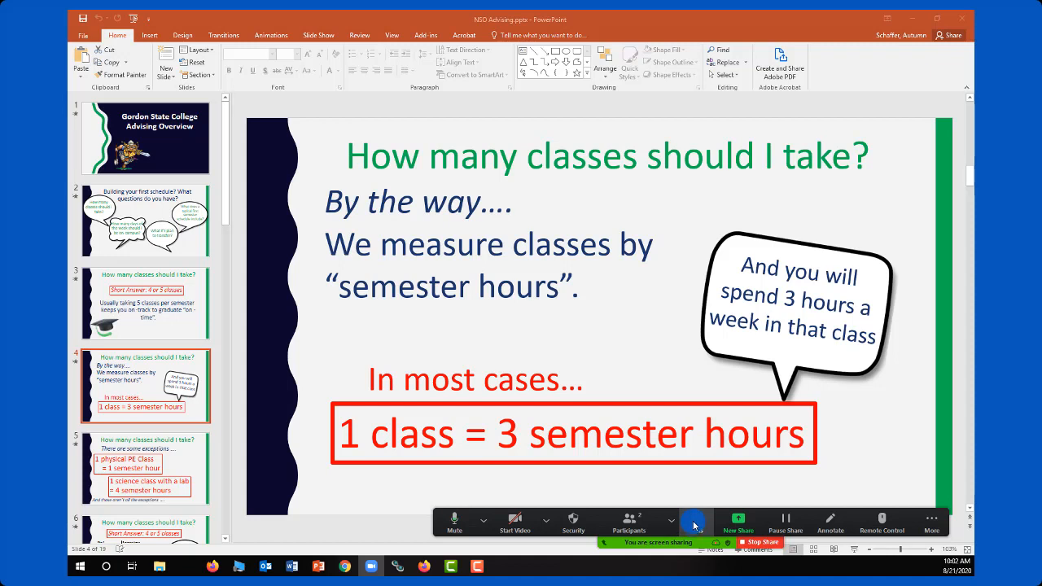
pyautogui.click(693, 525)
pyautogui.click(524, 301)
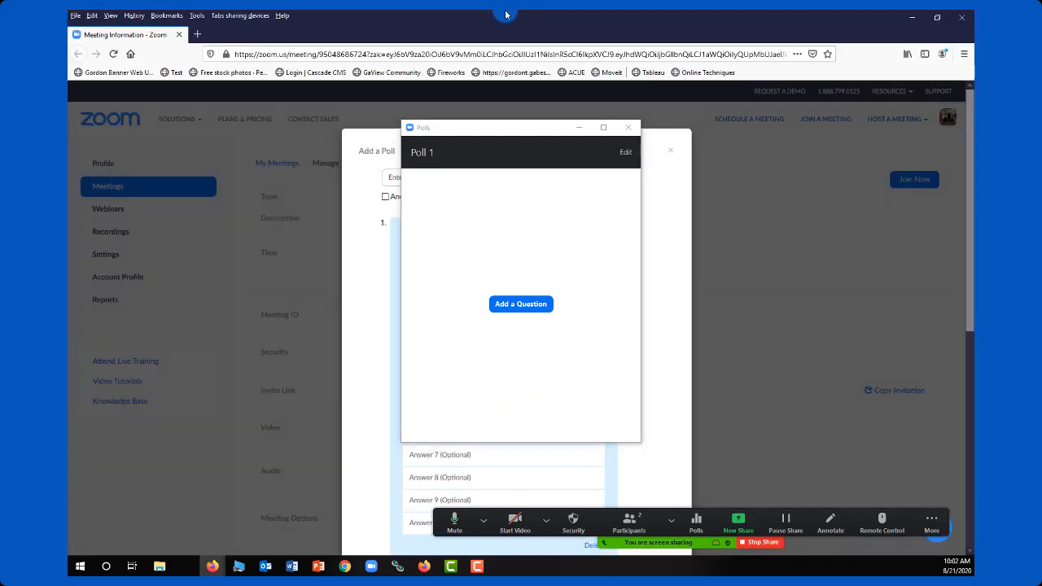
# Step: Save the single-choice poll 'Have you used Zoom before?' with answers Yes and No
pyautogui.click(627, 127)
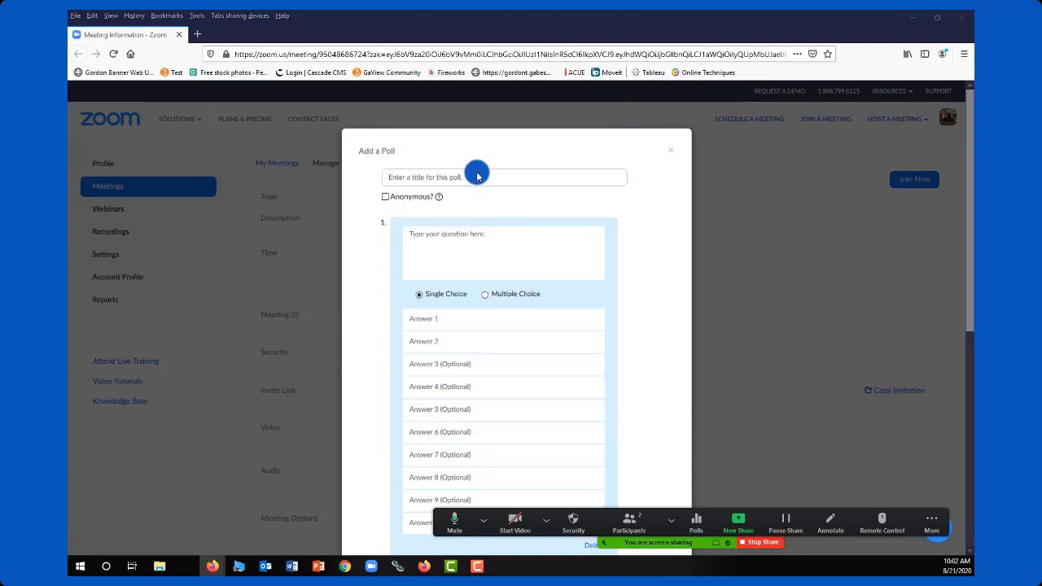
pyautogui.click(476, 236)
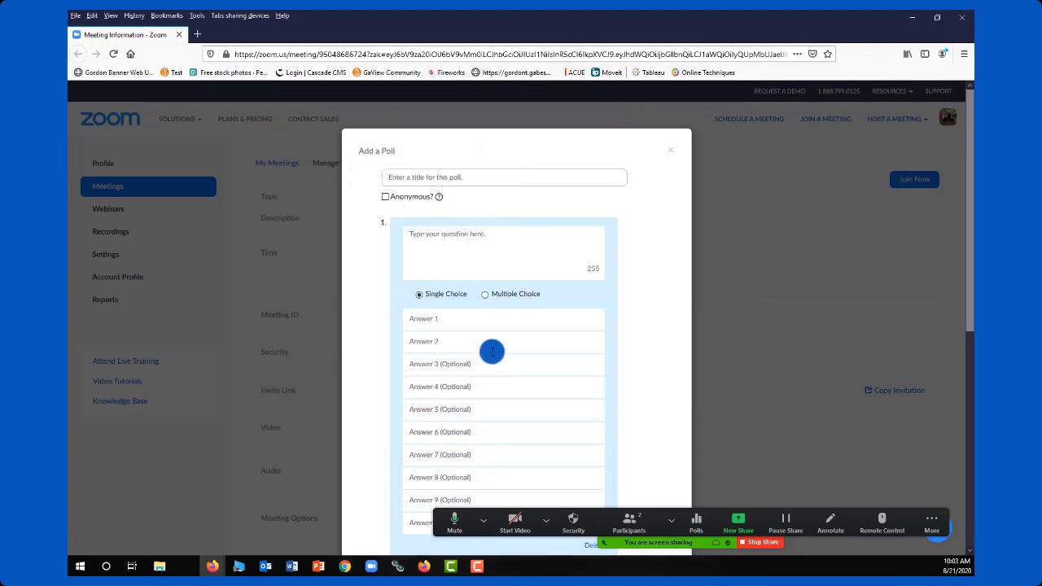
pyautogui.scroll(-1, 492, 353)
pyautogui.scroll(1, 492, 353)
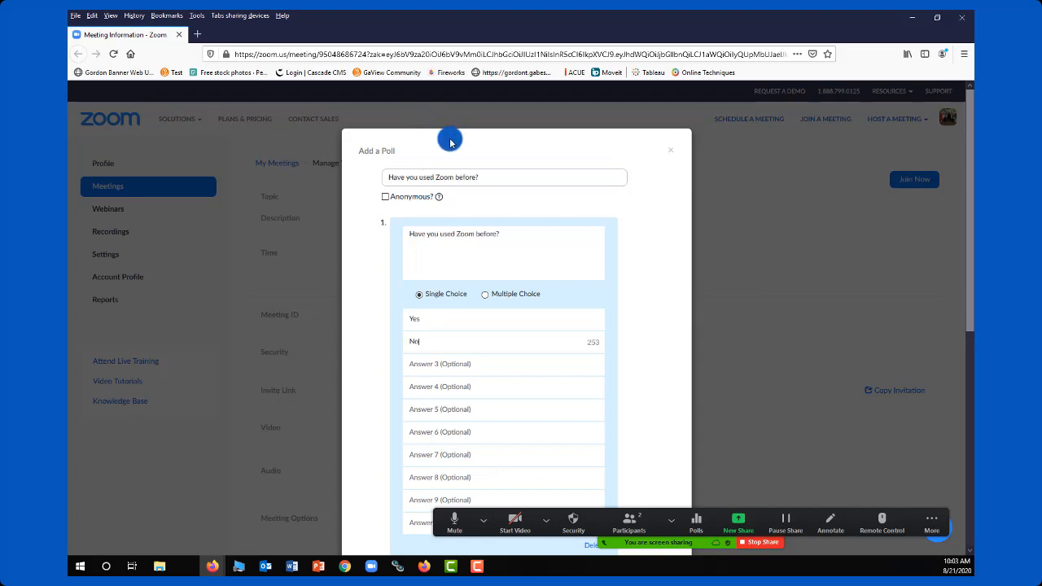
pyautogui.moveTo(447, 142); pyautogui.dragTo(448, 122)
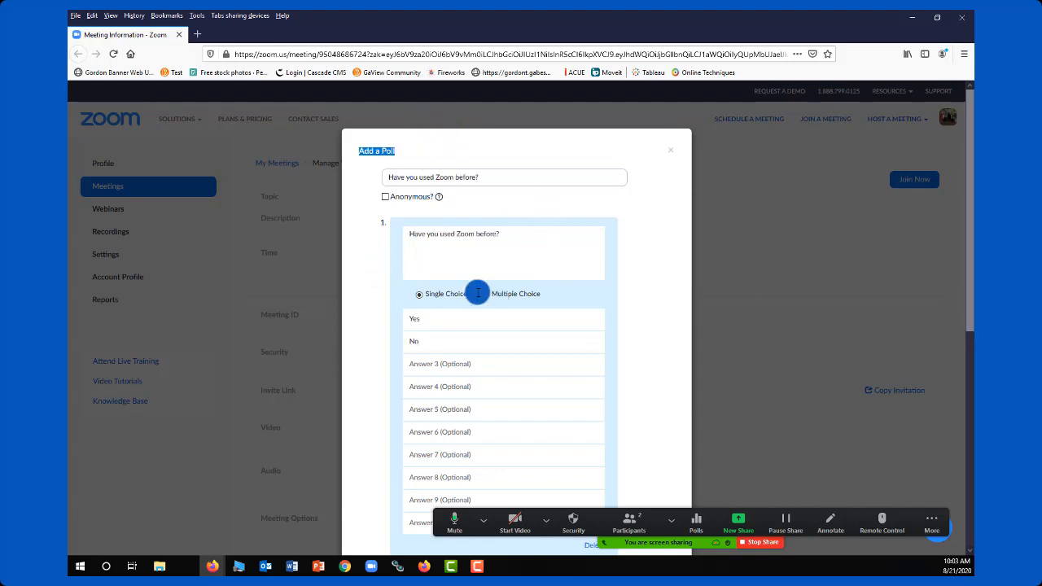
pyautogui.scroll(-5, 627, 349)
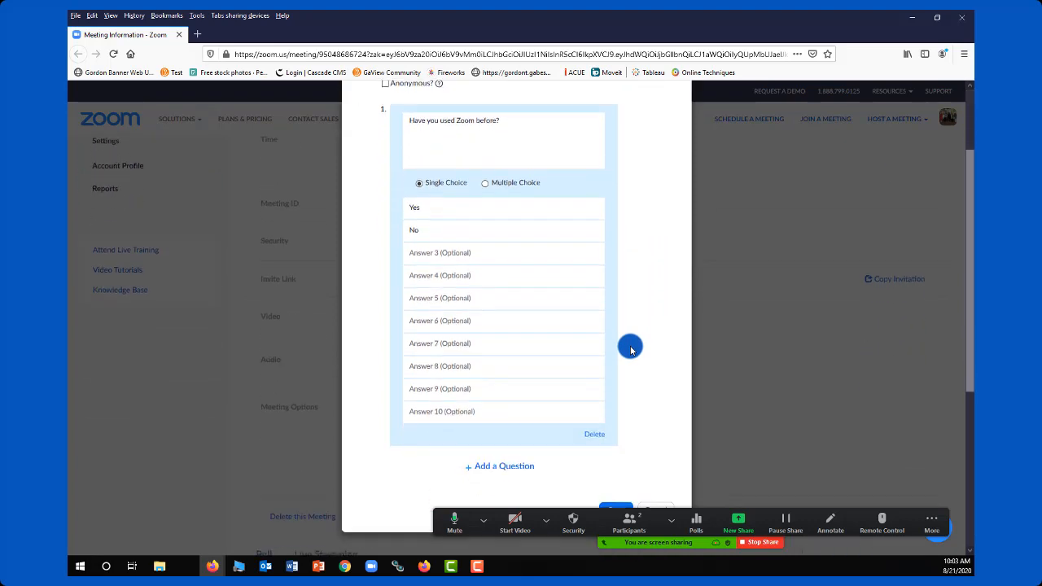
pyautogui.click(614, 402)
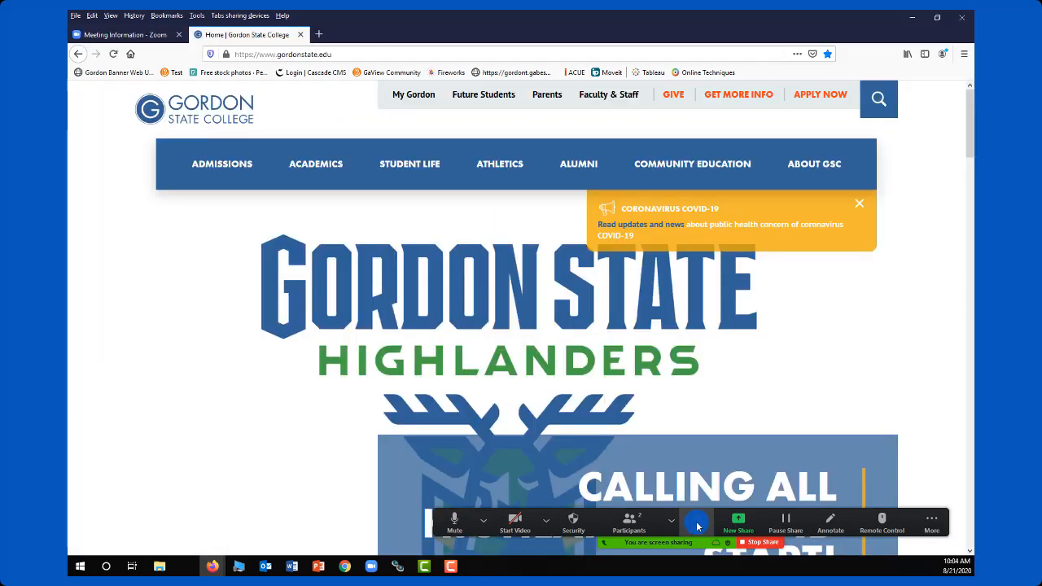
# Step: Launch the 'Have you used Zoom before?' poll, end it at 100% Yes, and share the results
pyautogui.click(697, 525)
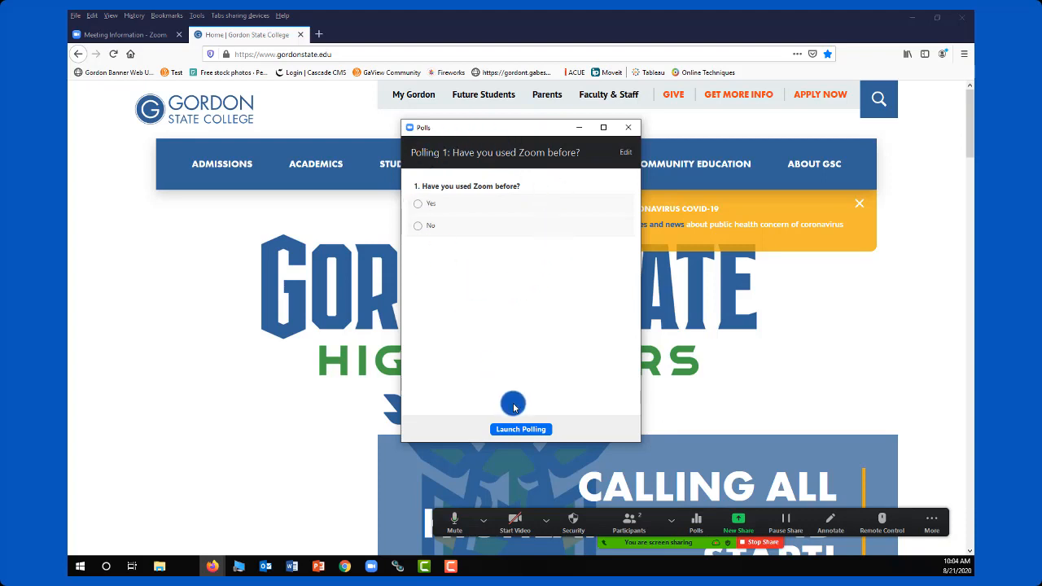
pyautogui.click(515, 430)
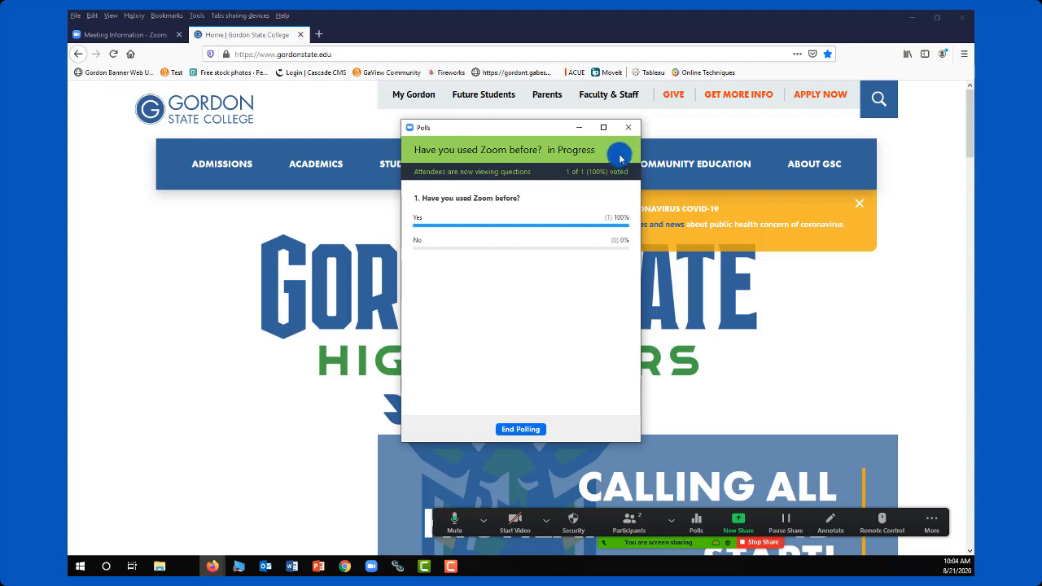
pyautogui.click(521, 429)
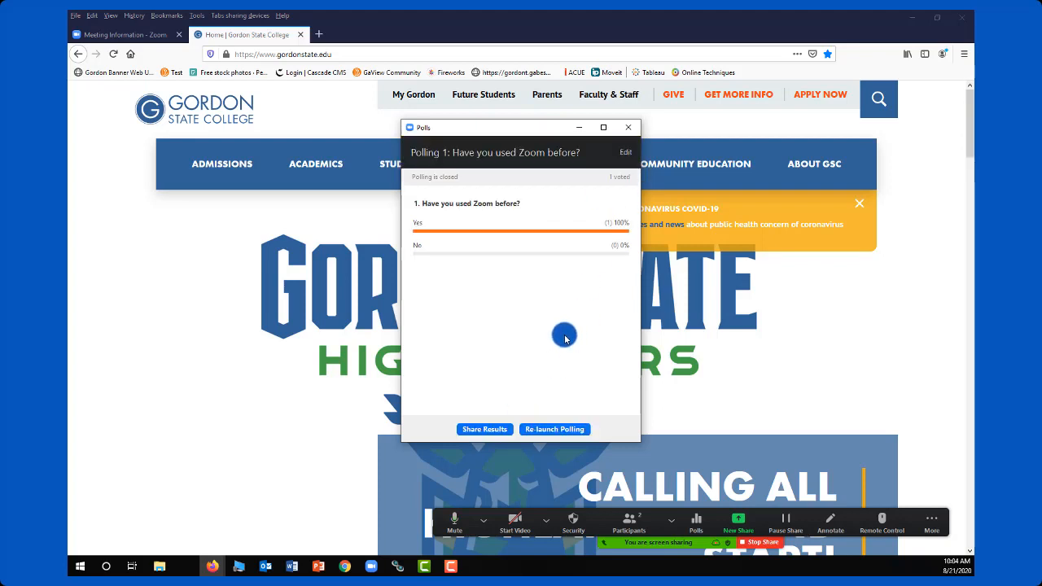
pyautogui.click(481, 429)
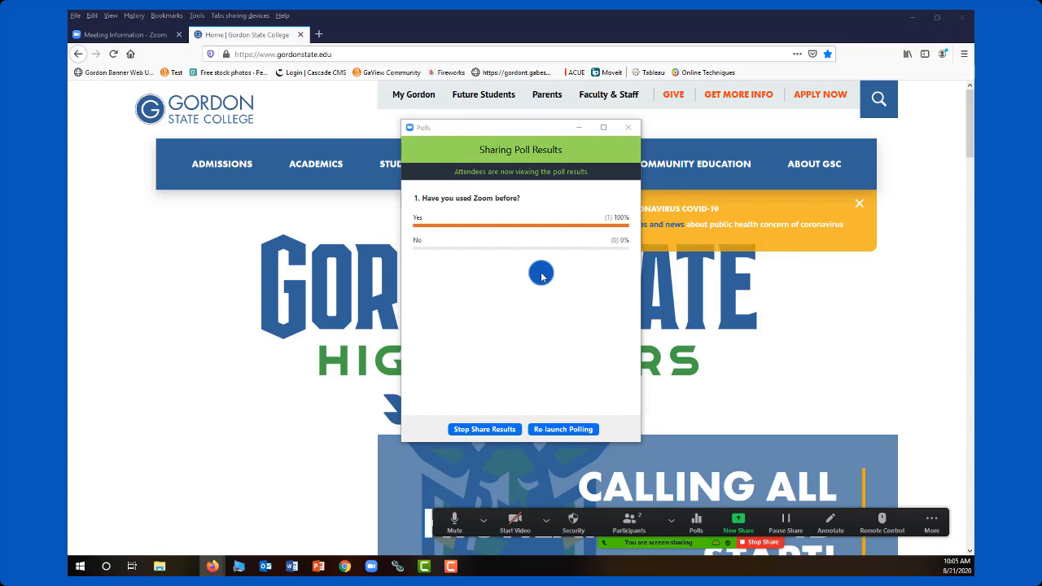
# Step: Reopen the polls window and open the poll for editing on the web portal
pyautogui.click(627, 125)
pyautogui.click(694, 523)
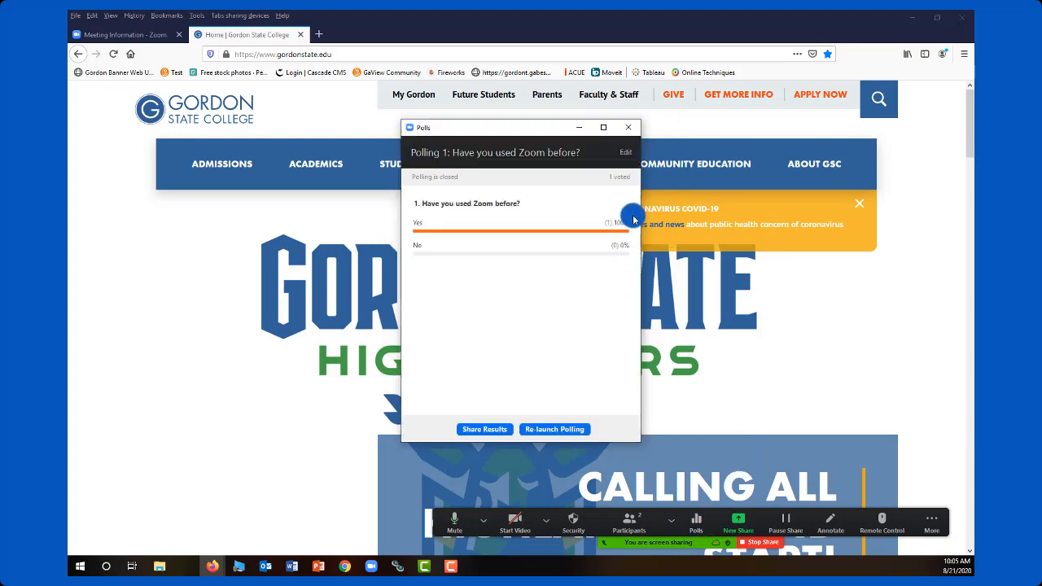
pyautogui.click(625, 152)
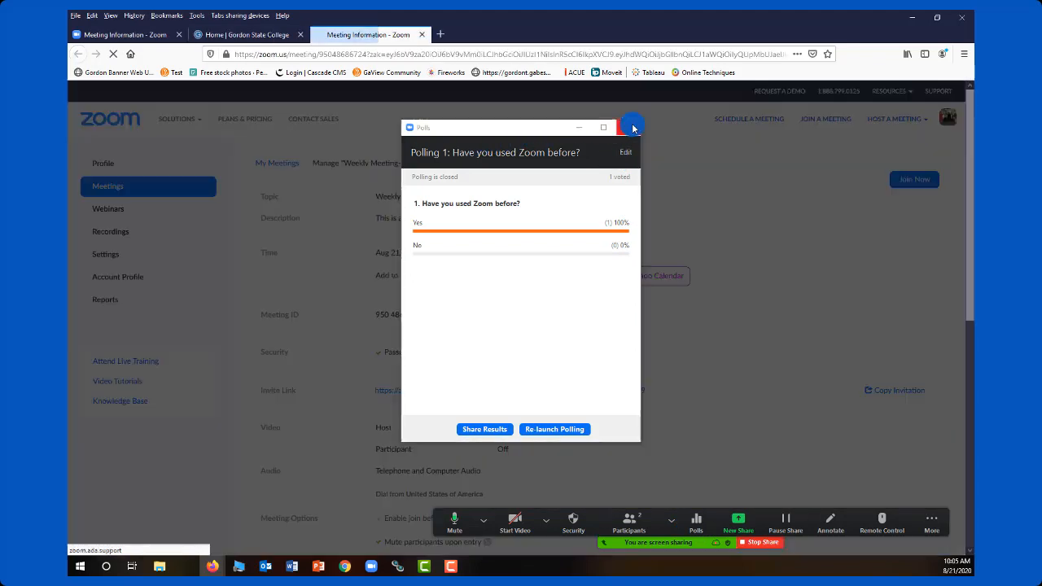
# Step: Close the Polls window covering the Add a Poll web page
pyautogui.click(630, 128)
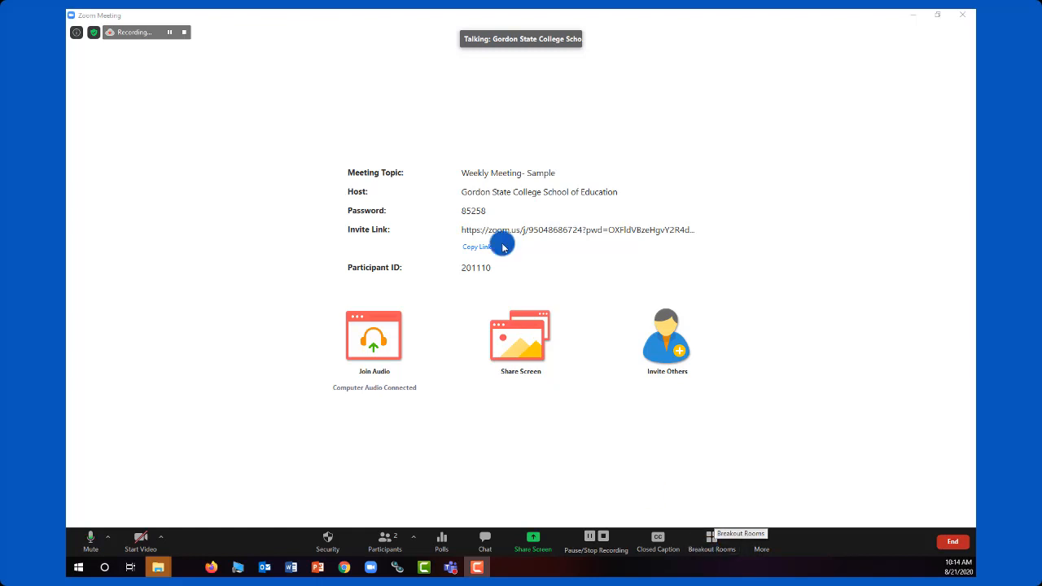
# Step: Create 2 breakout rooms with participants assigned manually
pyautogui.click(706, 549)
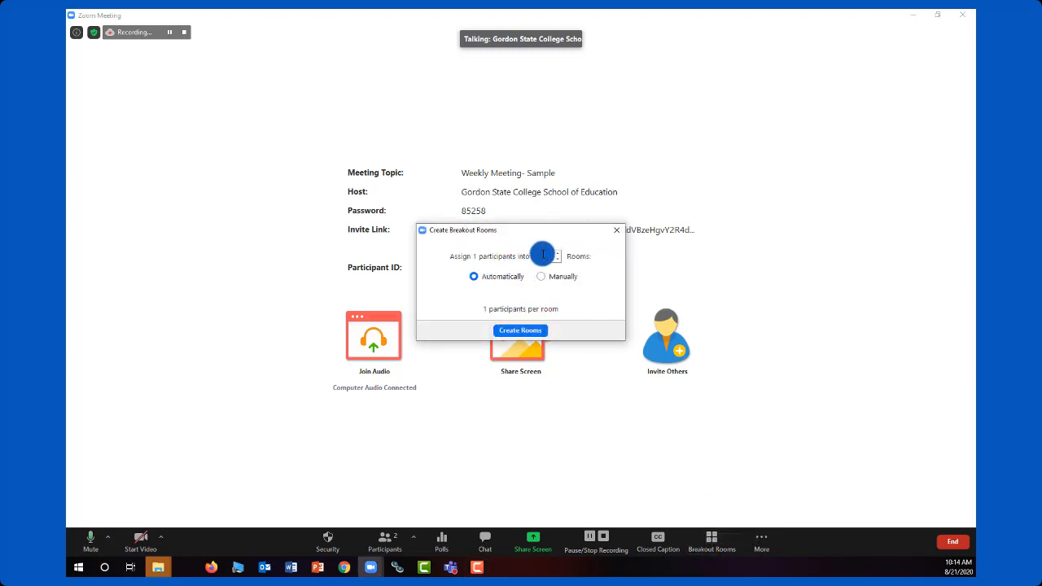
pyautogui.click(558, 254)
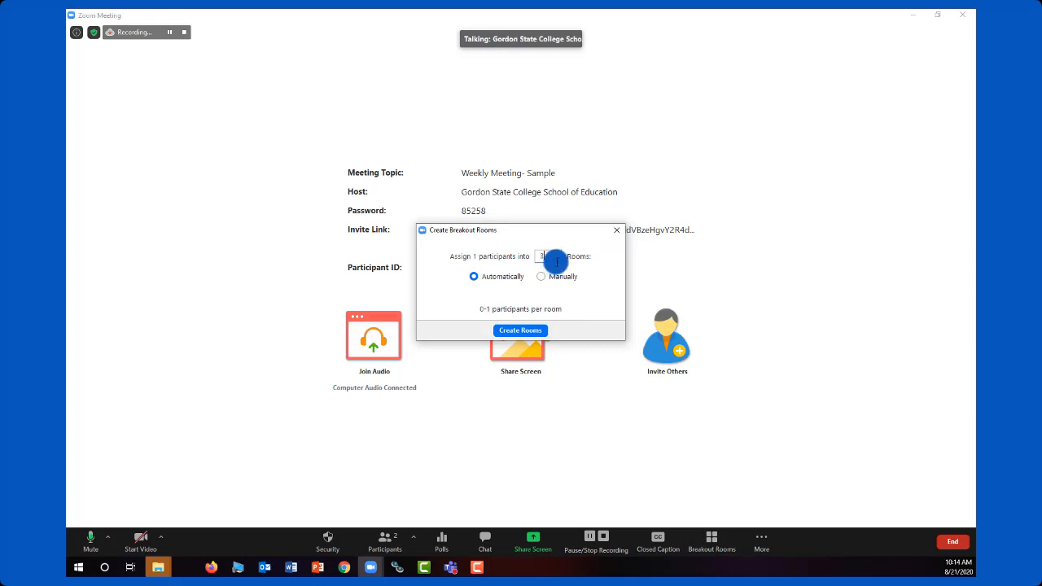
pyautogui.click(557, 260)
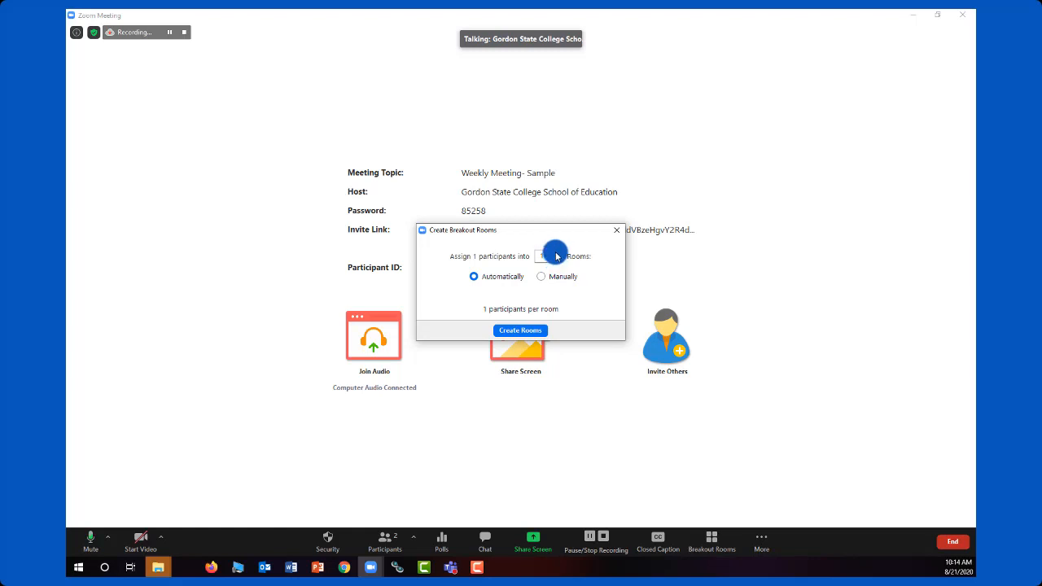
pyautogui.click(557, 255)
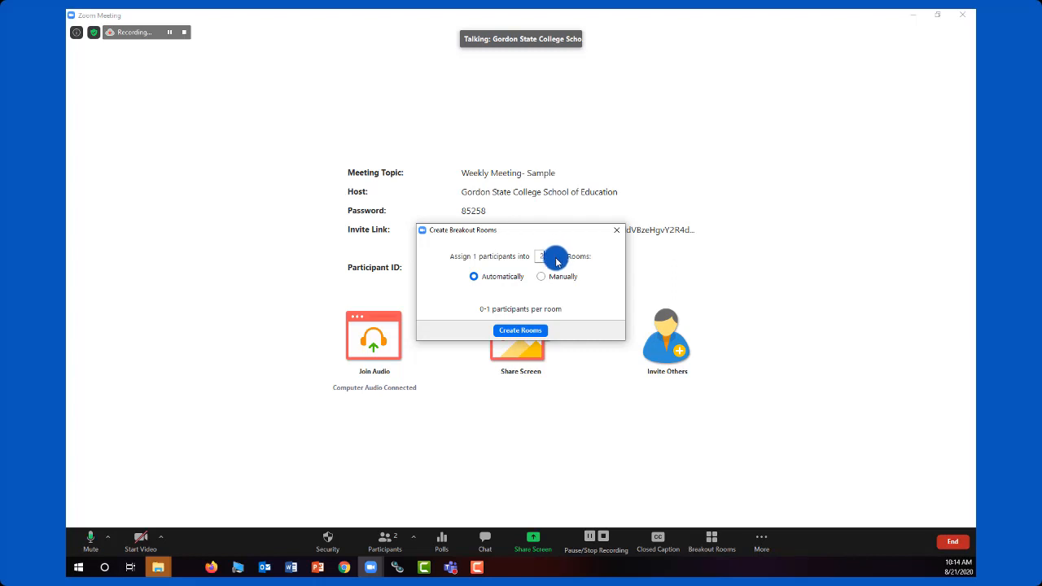
pyautogui.click(556, 259)
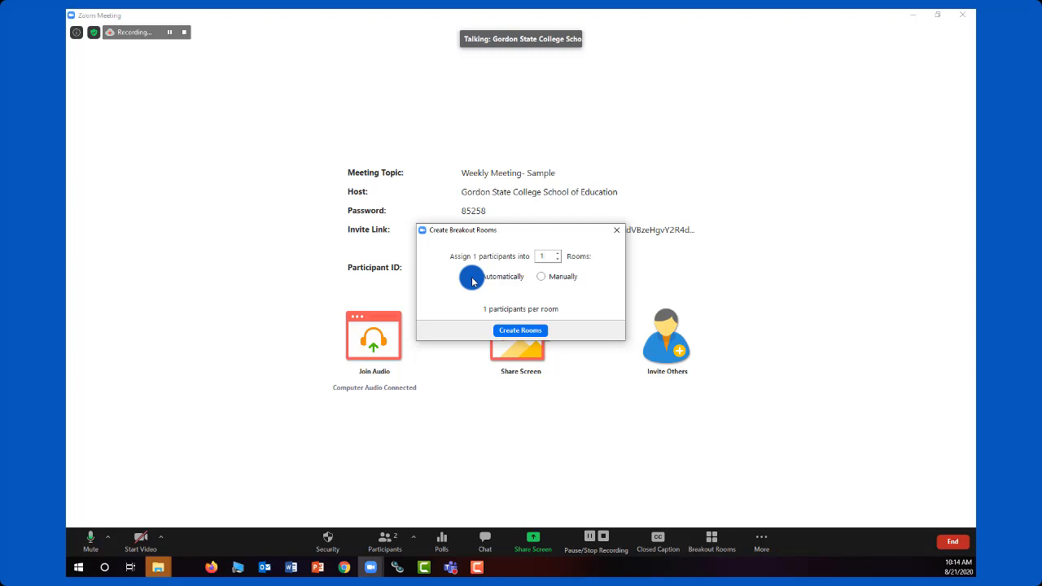
pyautogui.click(541, 280)
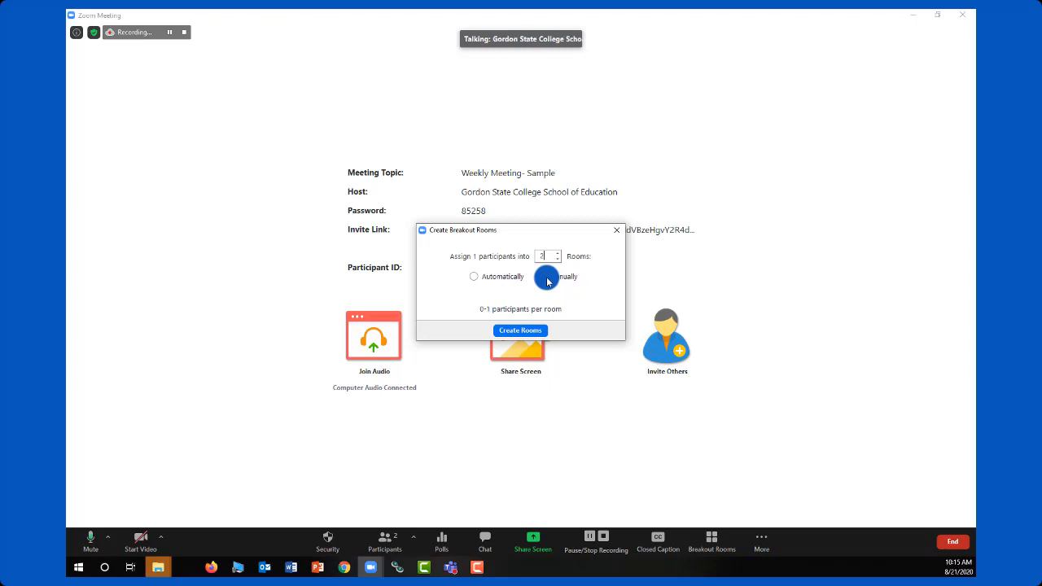
pyautogui.click(547, 282)
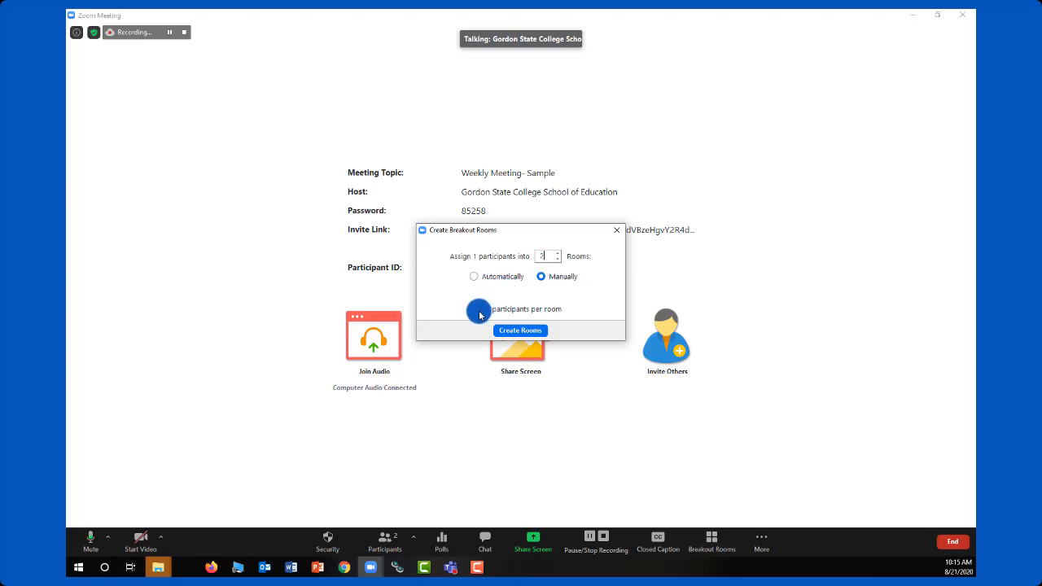
pyautogui.click(527, 336)
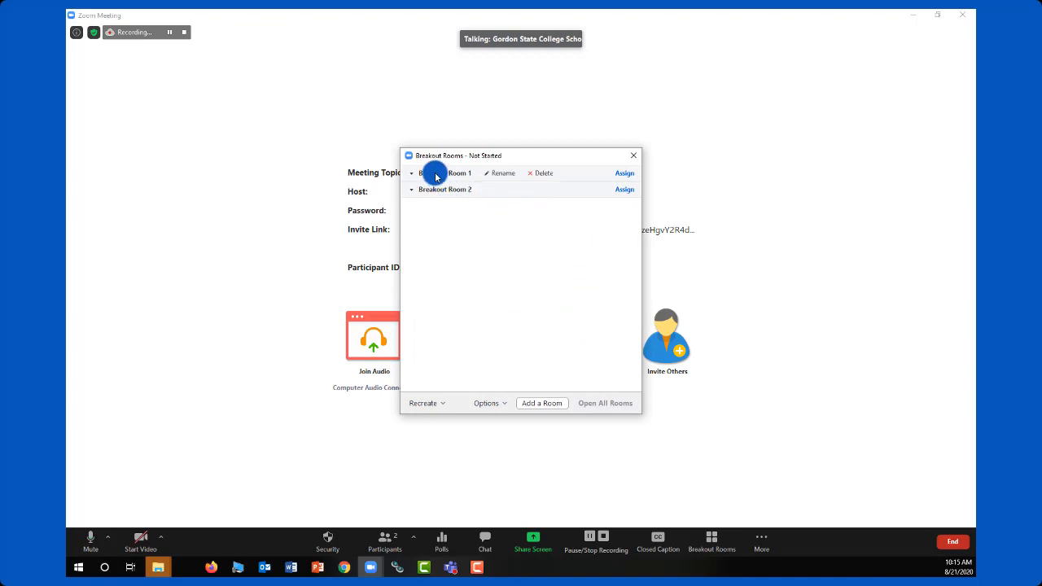
# Step: Assign Sample Student to Breakout Room 1
pyautogui.moveTo(433, 192)
pyautogui.click(624, 173)
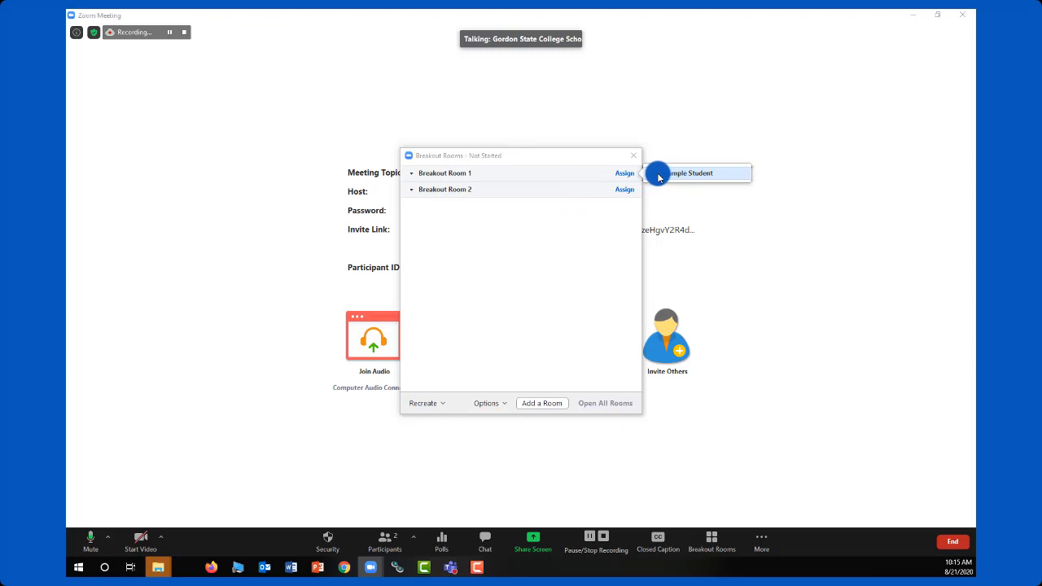
pyautogui.click(654, 174)
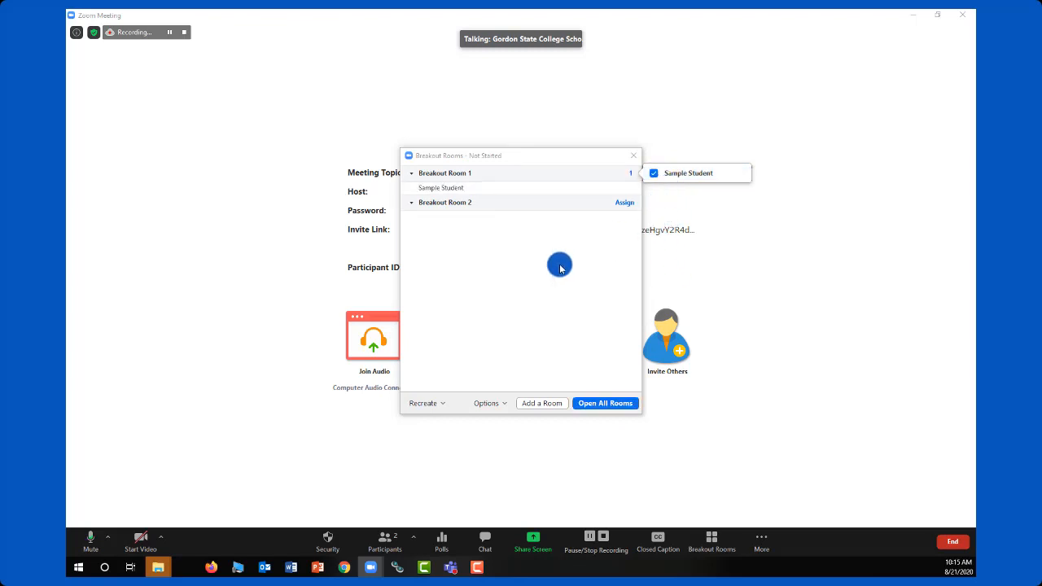
pyautogui.click(448, 228)
# Step: Keep Breakout Room 1's name, recreate the rooms with automatic assignment, and view room options
pyautogui.moveTo(464, 177)
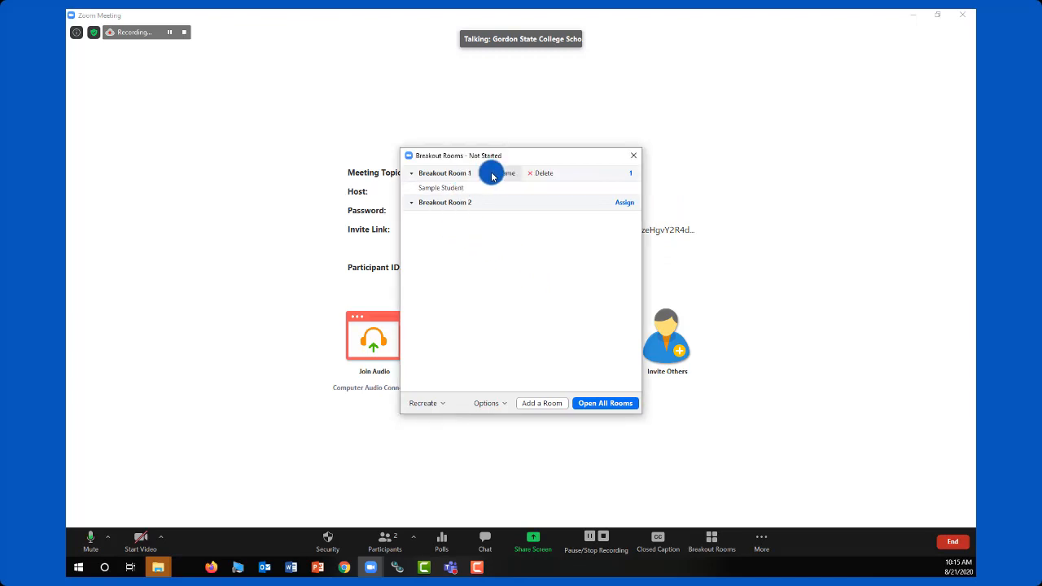
pyautogui.click(493, 174)
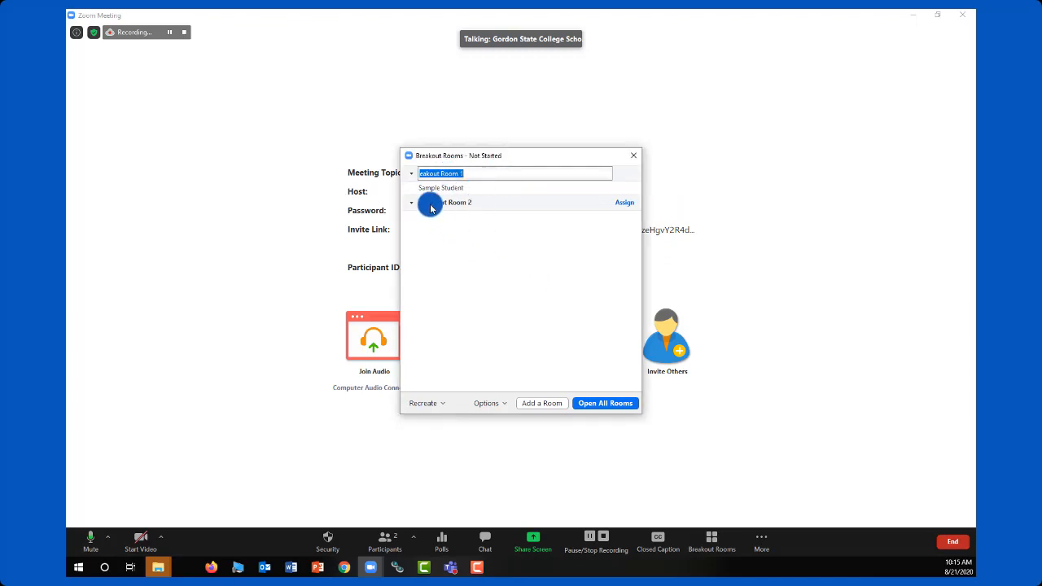
pyautogui.click(450, 248)
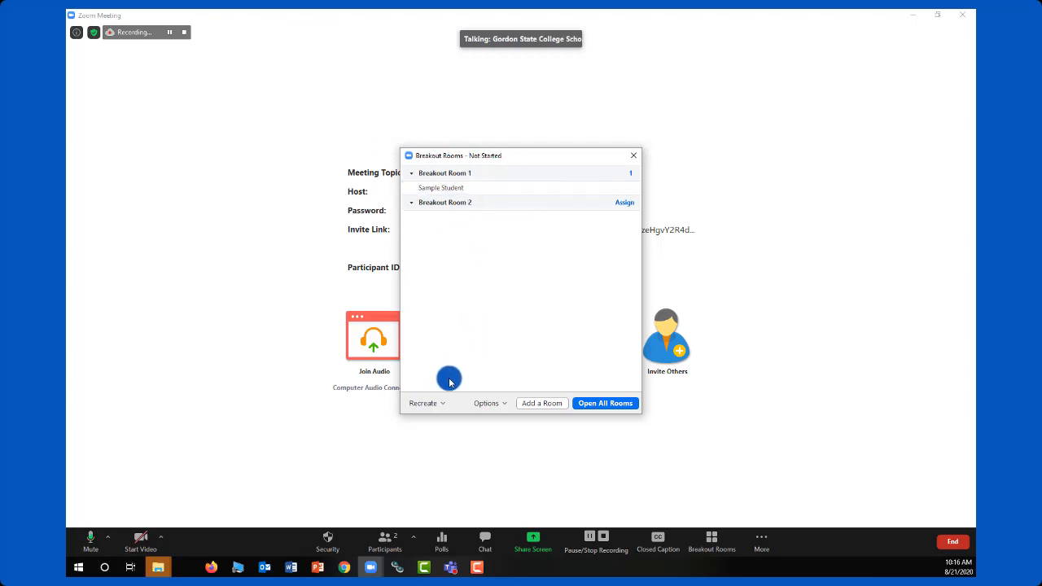
pyautogui.click(424, 403)
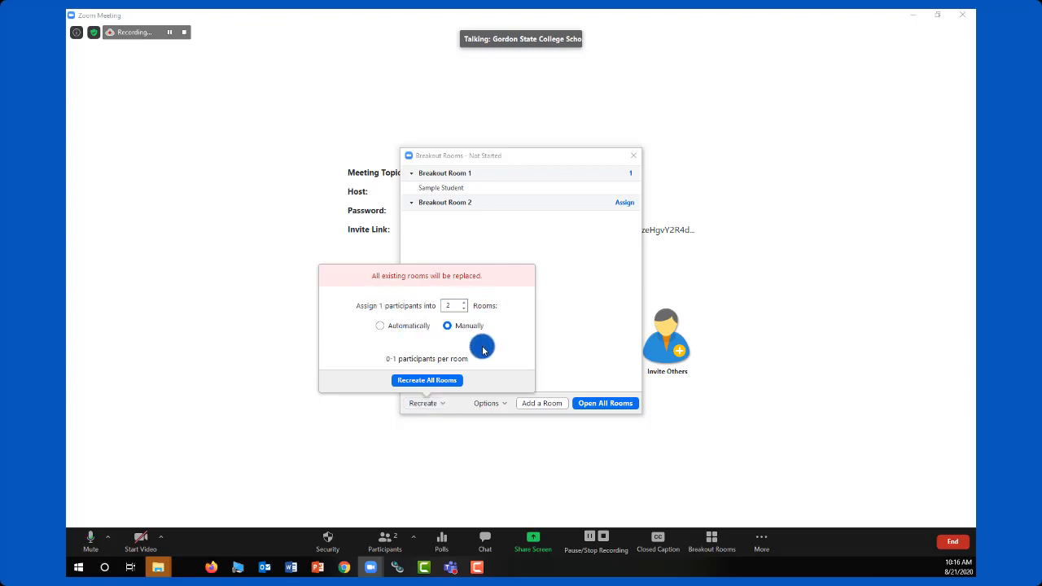
pyautogui.click(399, 328)
pyautogui.click(419, 381)
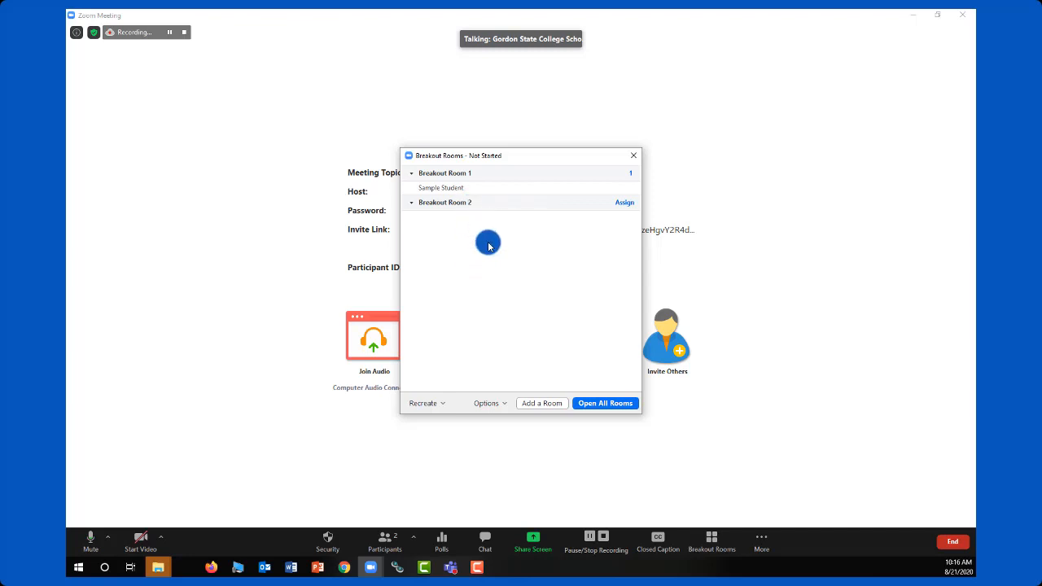
pyautogui.click(478, 404)
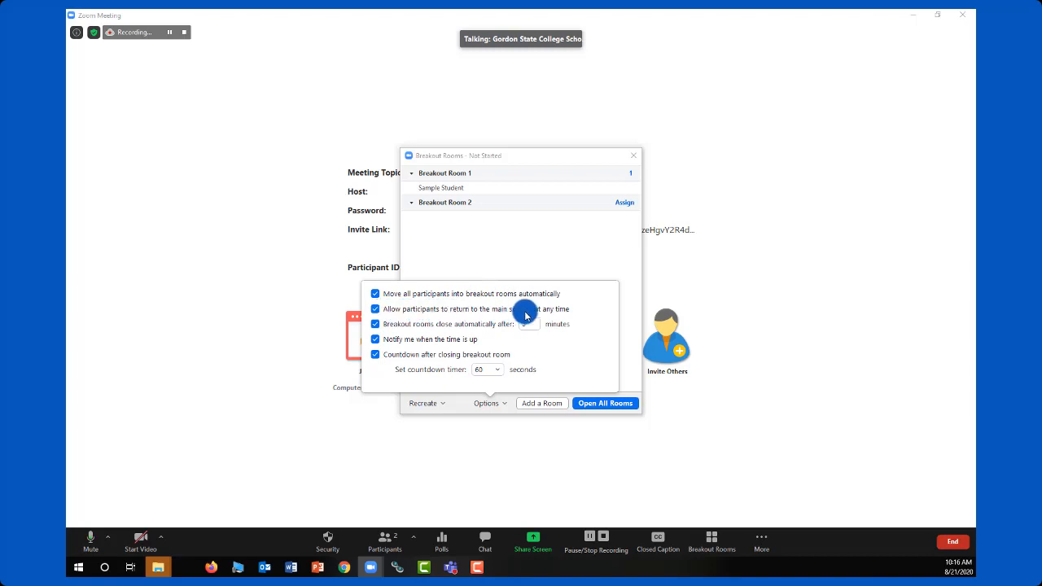
# Step: Block free return to the main session, auto-close rooms after 1 minute with notification, and open all rooms
pyautogui.click(375, 310)
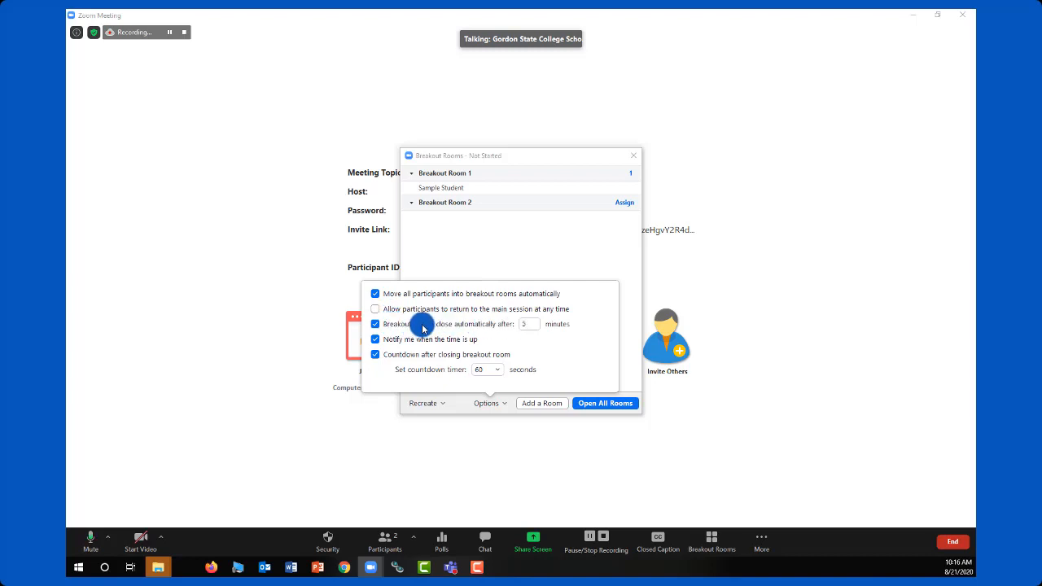
pyautogui.click(376, 326)
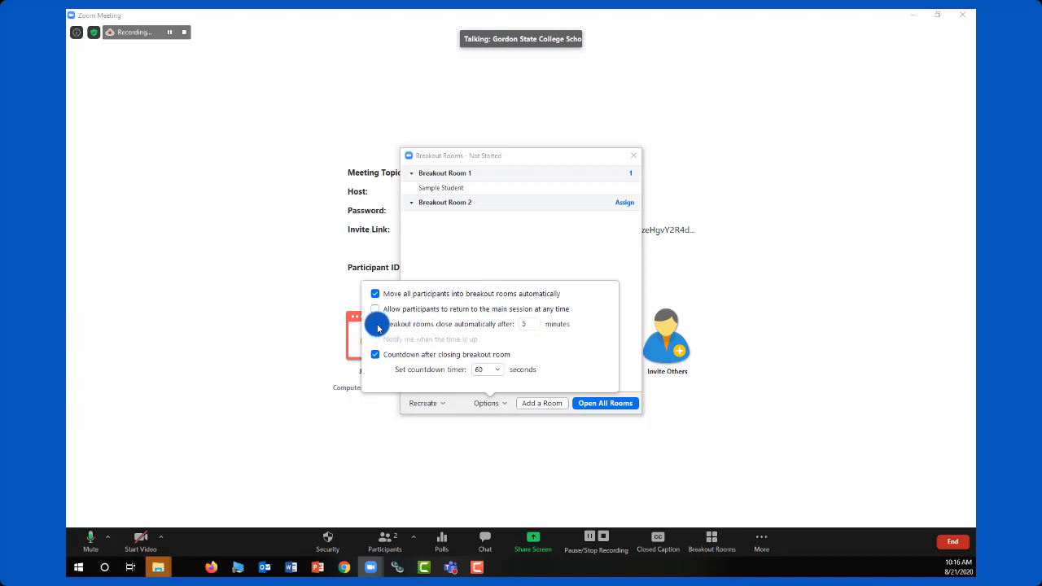
pyautogui.click(376, 325)
pyautogui.moveTo(527, 327); pyautogui.dragTo(518, 326)
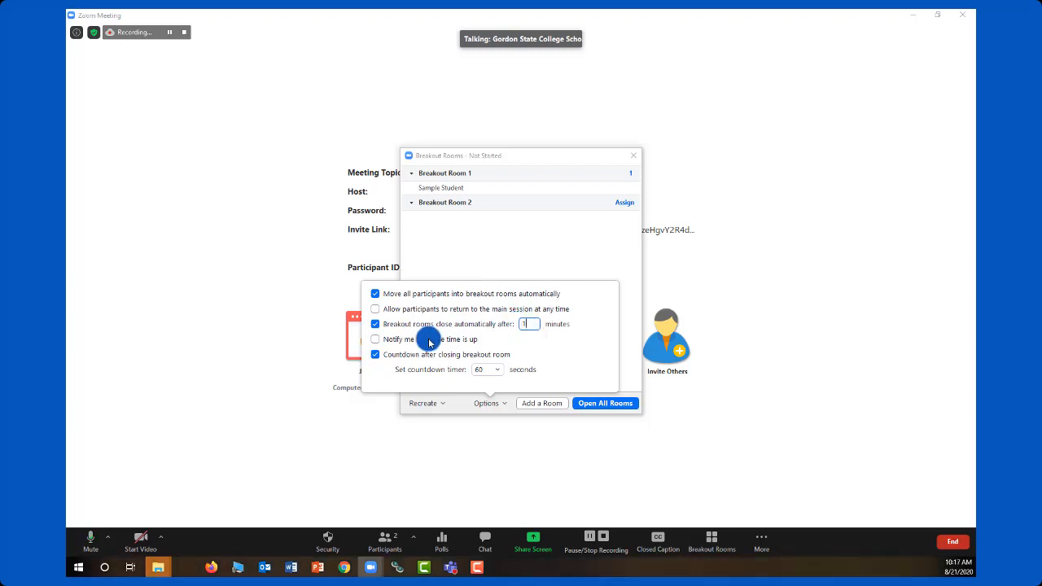
pyautogui.click(374, 338)
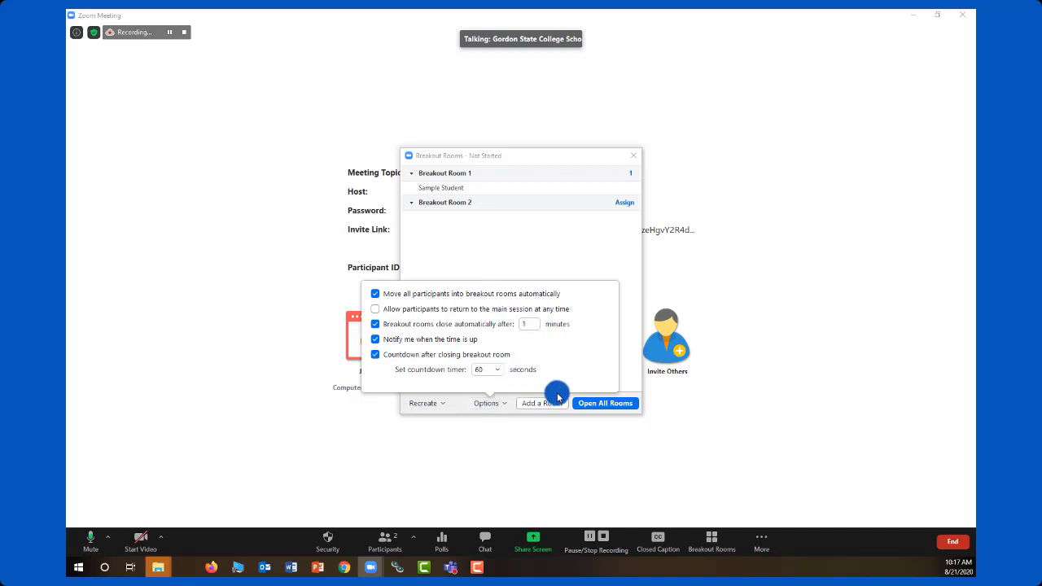
pyautogui.click(596, 402)
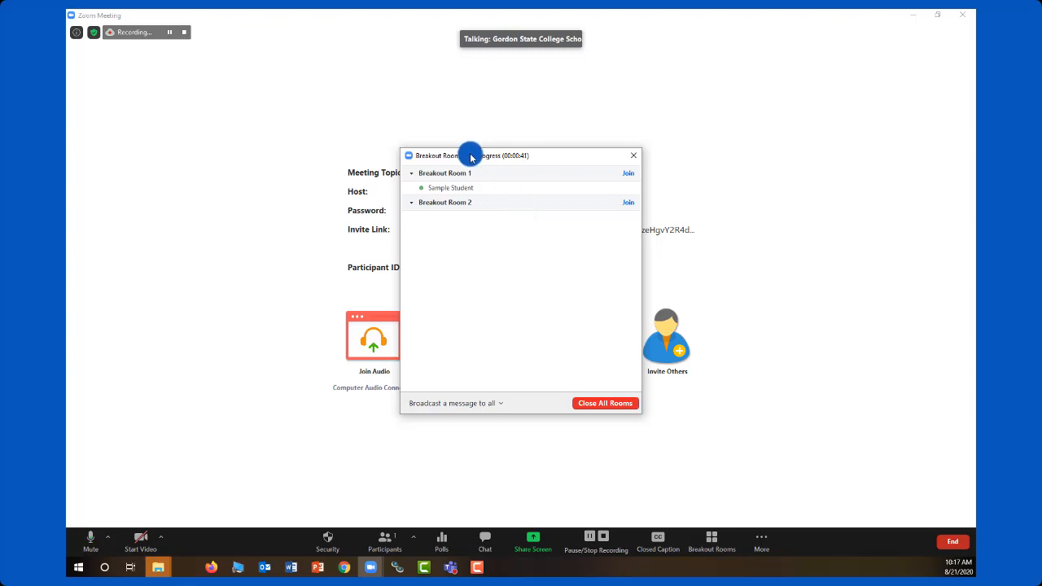
# Step: Move the in-progress Breakout Rooms dialog slightly higher on screen
pyautogui.moveTo(470, 158); pyautogui.dragTo(476, 125)
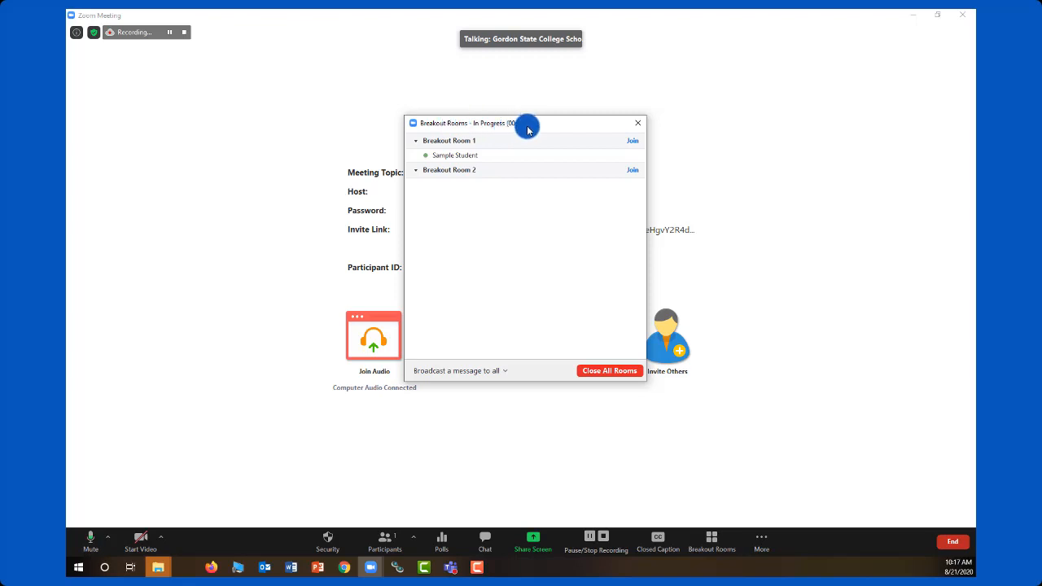
# Step: Broadcast 'Just a few more mins' to every breakout room
pyautogui.click(453, 373)
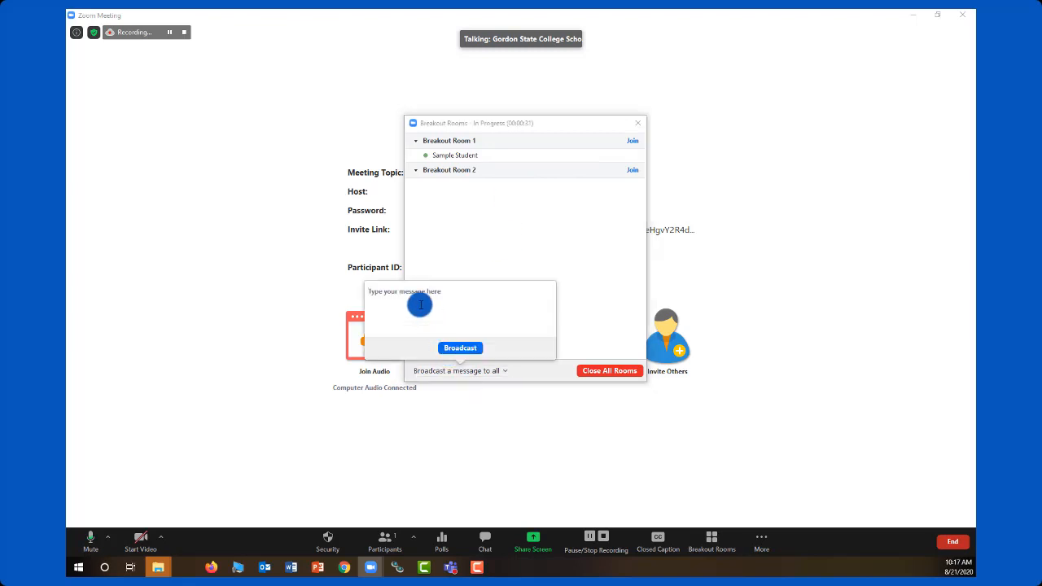
pyautogui.write('Just a few more mins!')
pyautogui.click(471, 349)
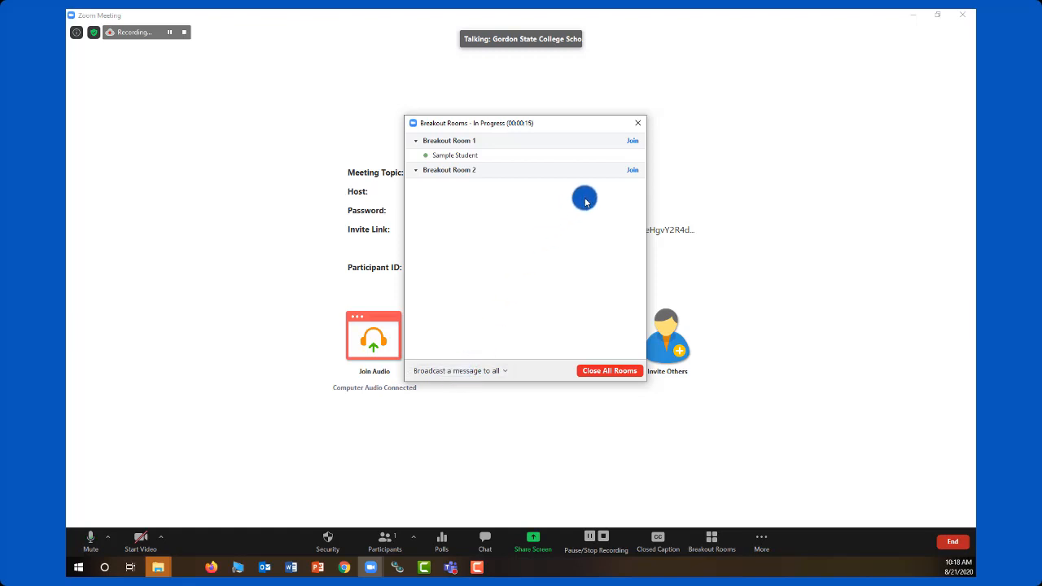
# Step: Join Breakout Room 1 as host and maximize its window to full screen
pyautogui.click(632, 143)
pyautogui.click(668, 147)
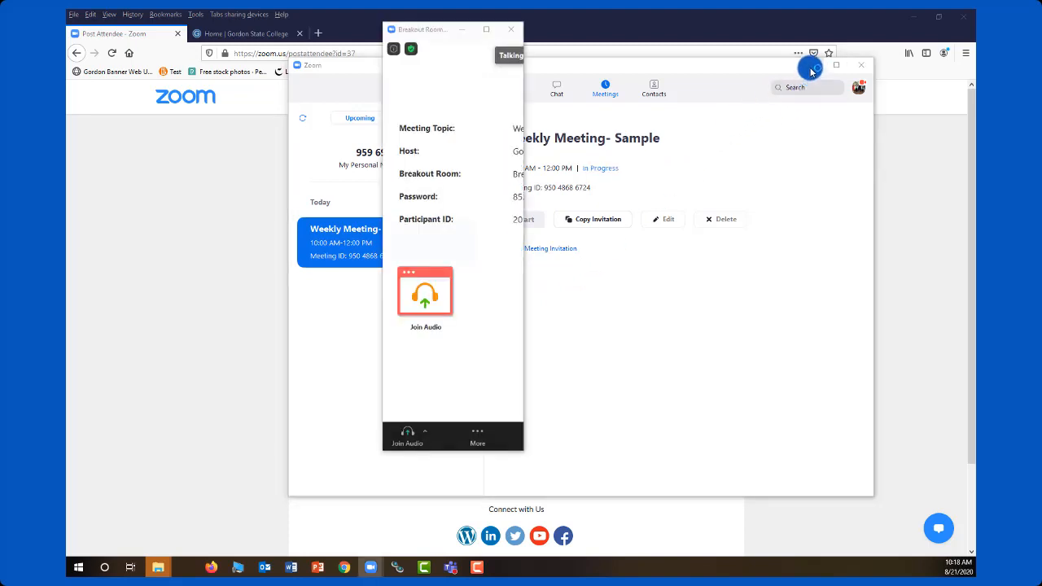
pyautogui.click(489, 31)
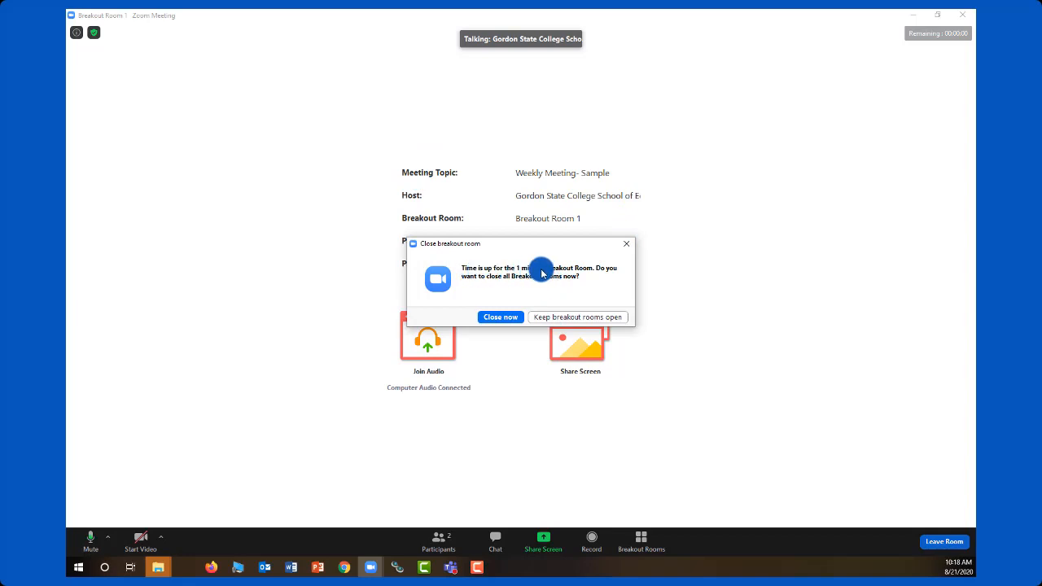
# Step: Keep the breakout rooms open, then leave Breakout Room 1 and return to the main session
pyautogui.click(575, 317)
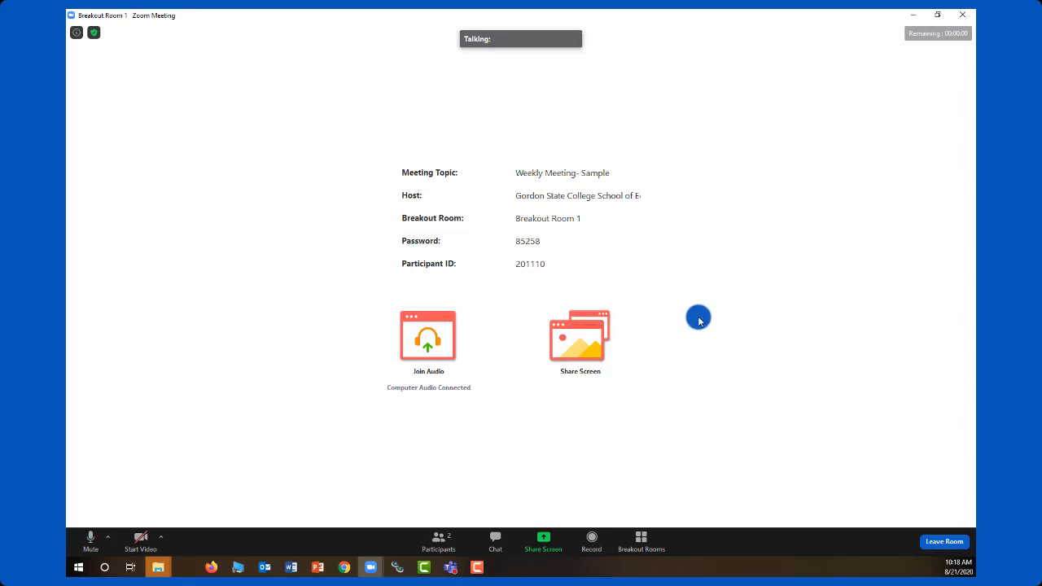
pyautogui.click(655, 541)
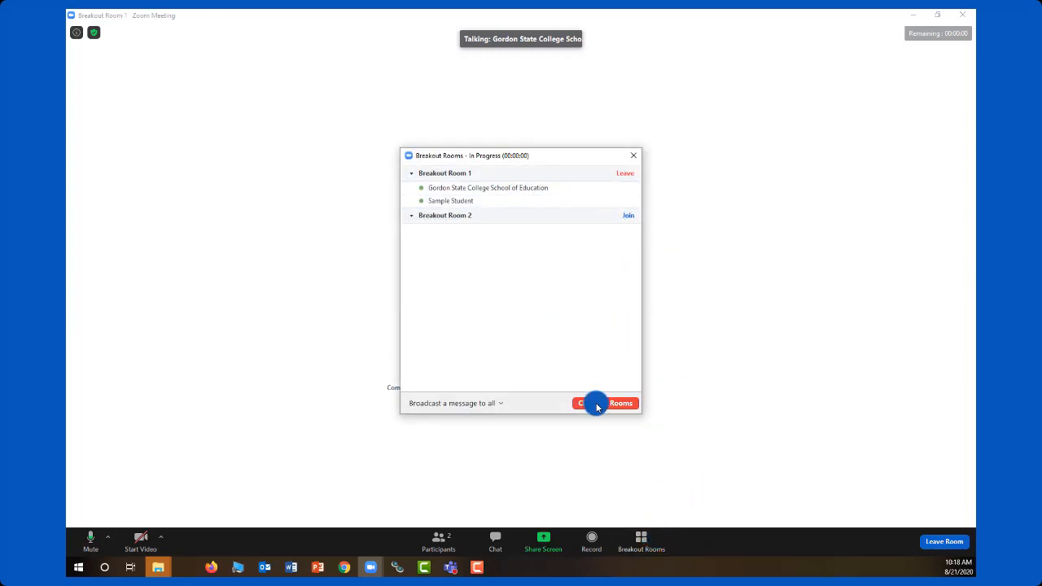
pyautogui.moveTo(468, 202)
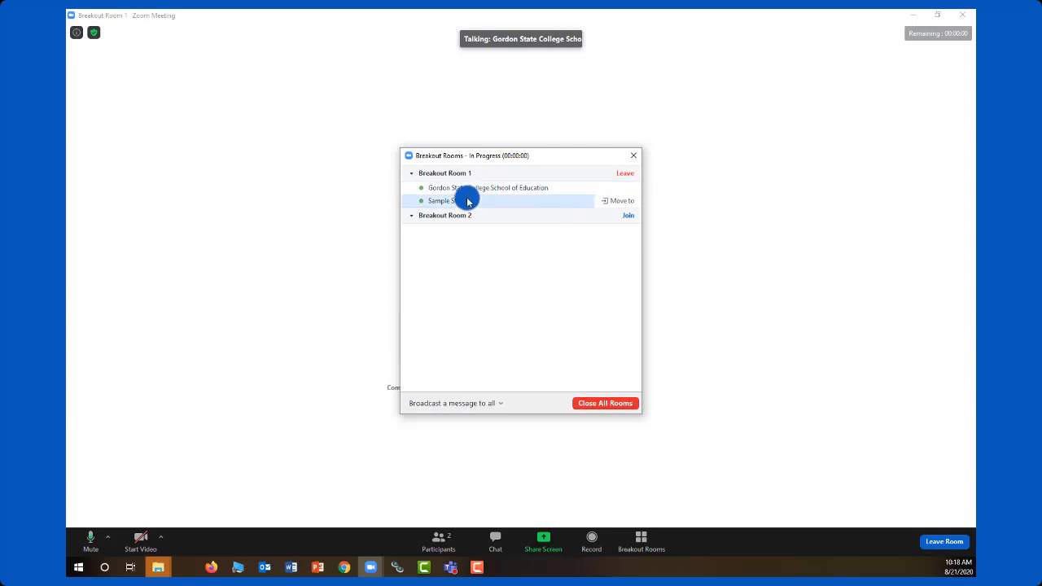
pyautogui.click(623, 176)
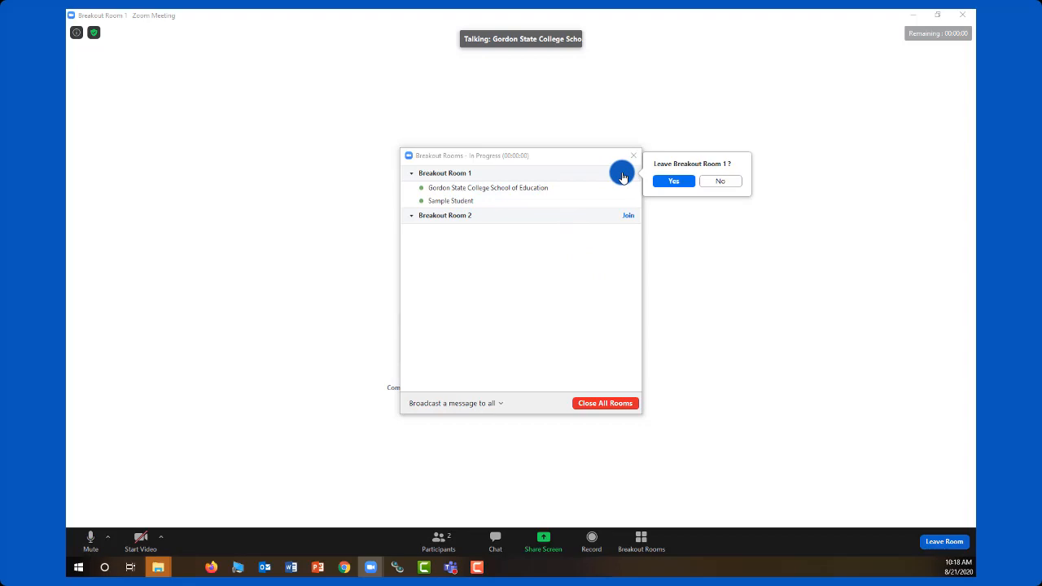
pyautogui.click(668, 180)
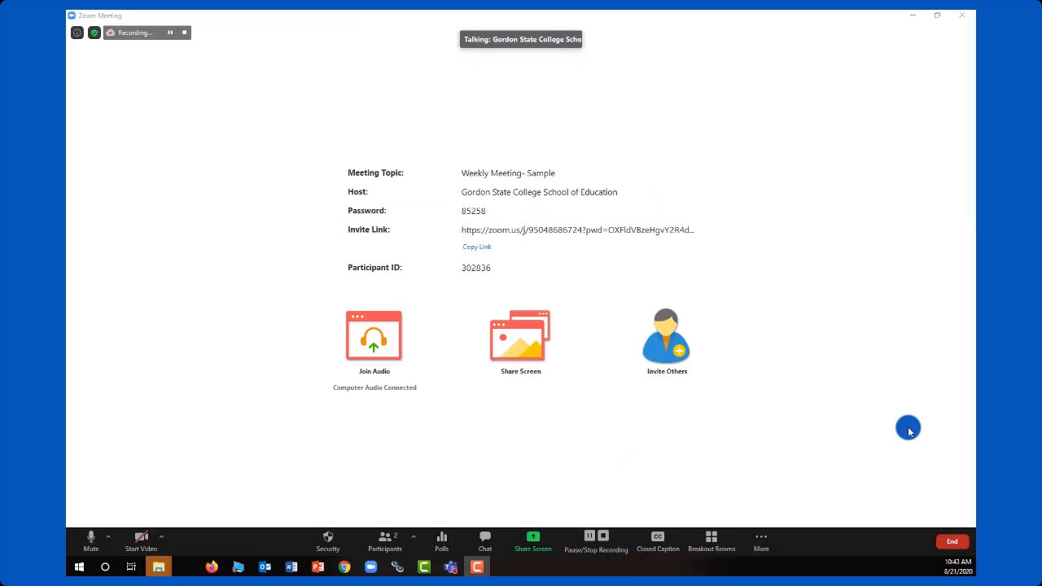
# Step: End the session for yourself by choosing Leave Meeting instead of ending it for all
pyautogui.click(946, 546)
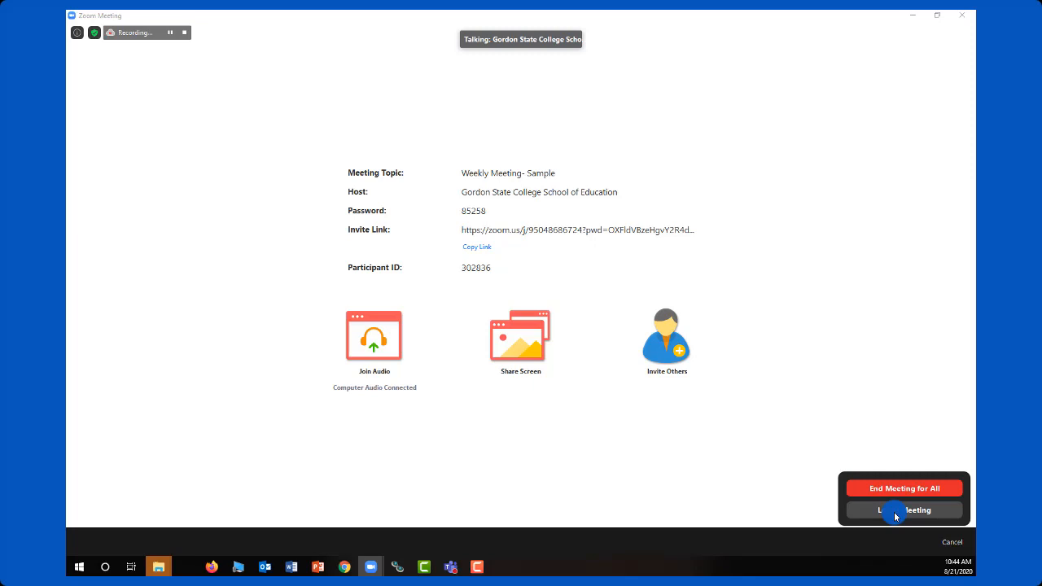
pyautogui.click(892, 488)
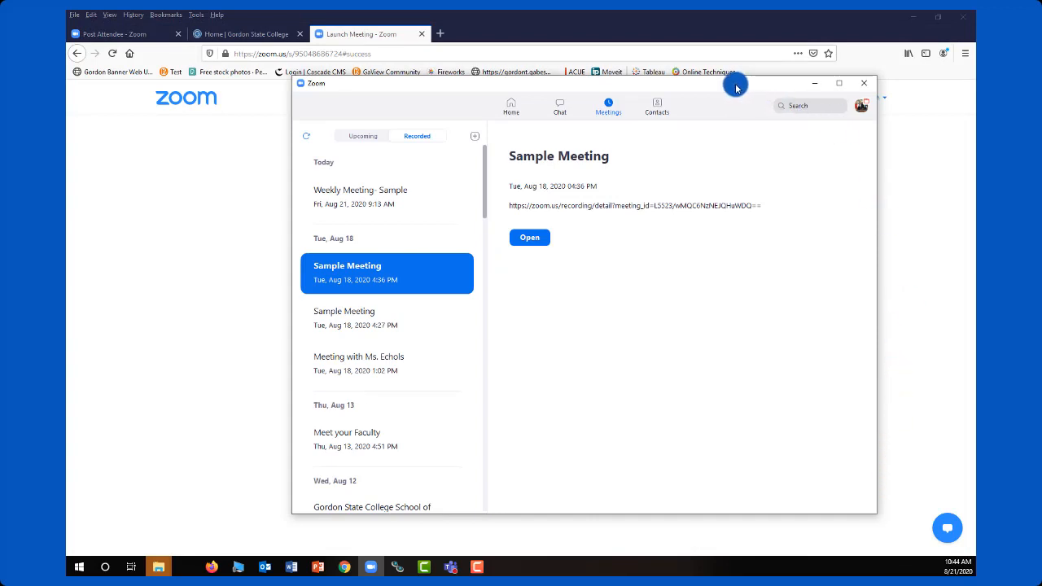
# Step: From the app's Recorded meetings list, open the Sample Meeting cloud recording page in the browser
pyautogui.moveTo(736, 88); pyautogui.dragTo(772, 94)
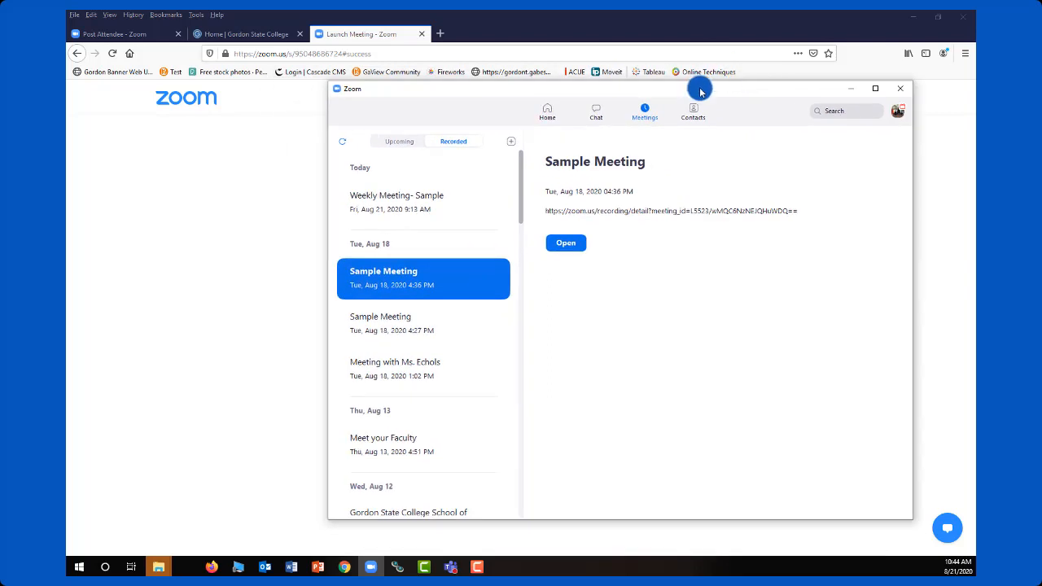
pyautogui.moveTo(700, 91); pyautogui.dragTo(689, 77)
pyautogui.click(538, 96)
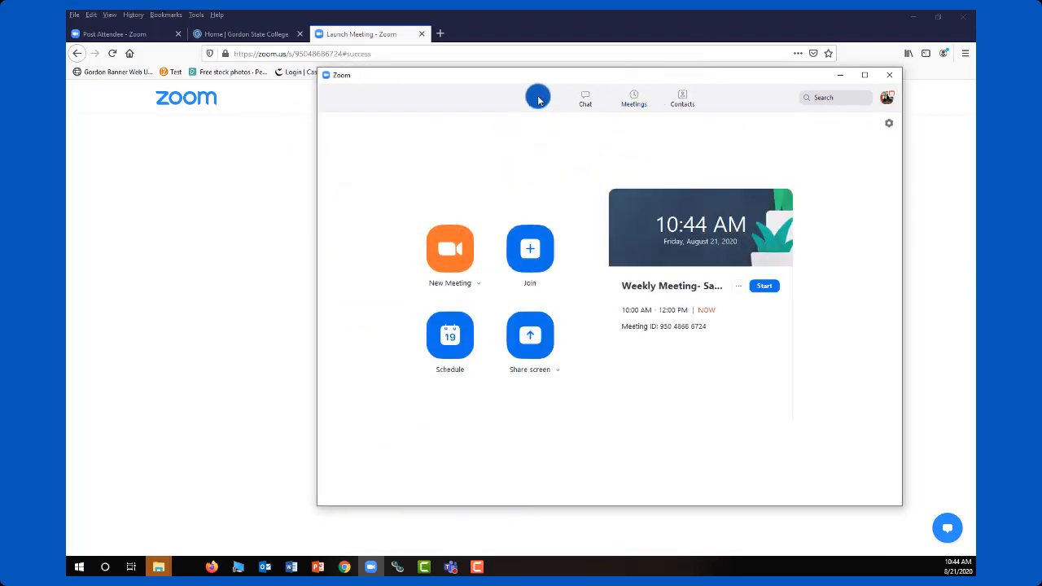
pyautogui.click(631, 104)
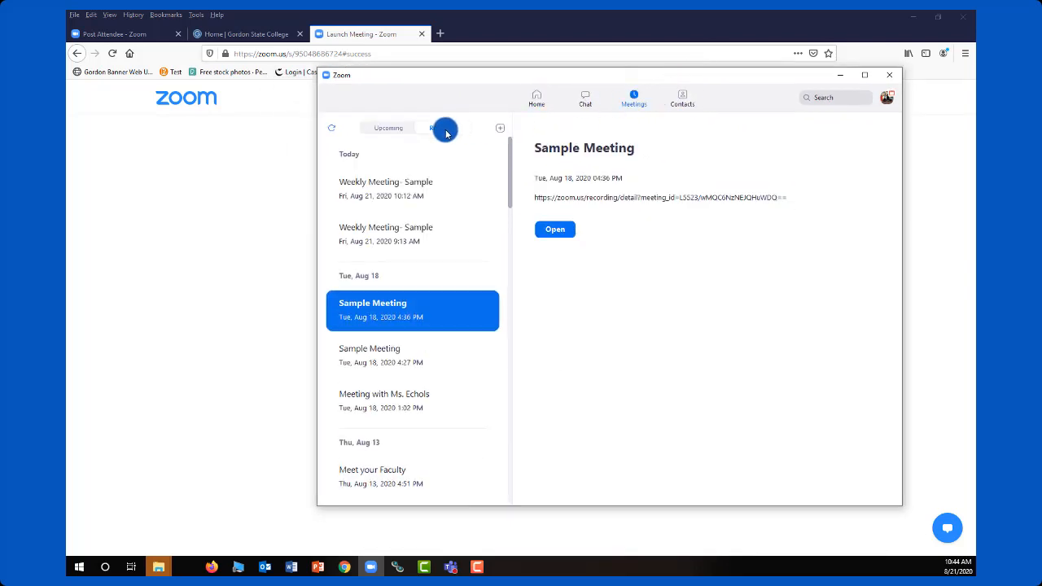
pyautogui.click(405, 130)
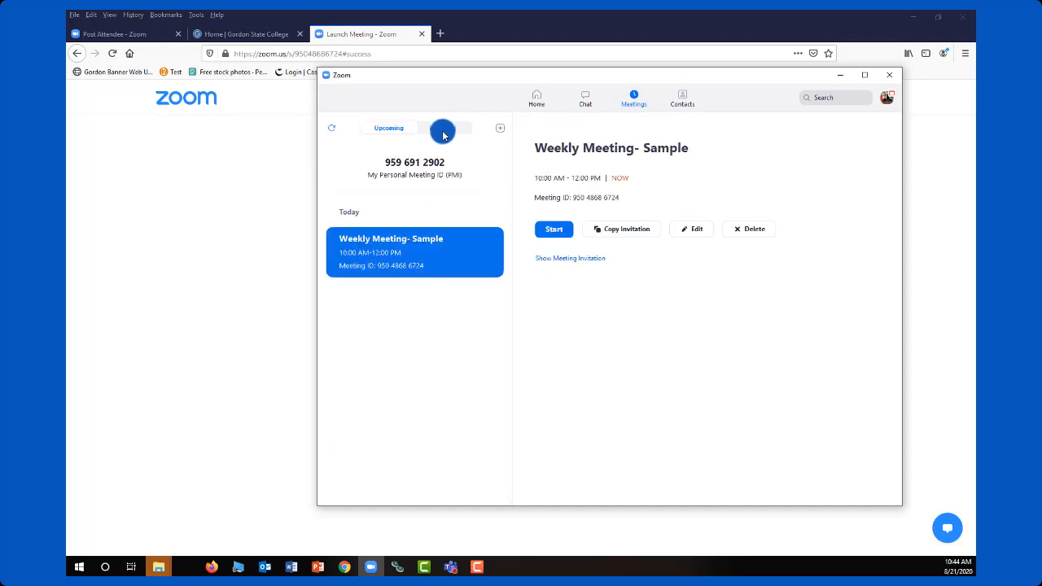
pyautogui.click(443, 133)
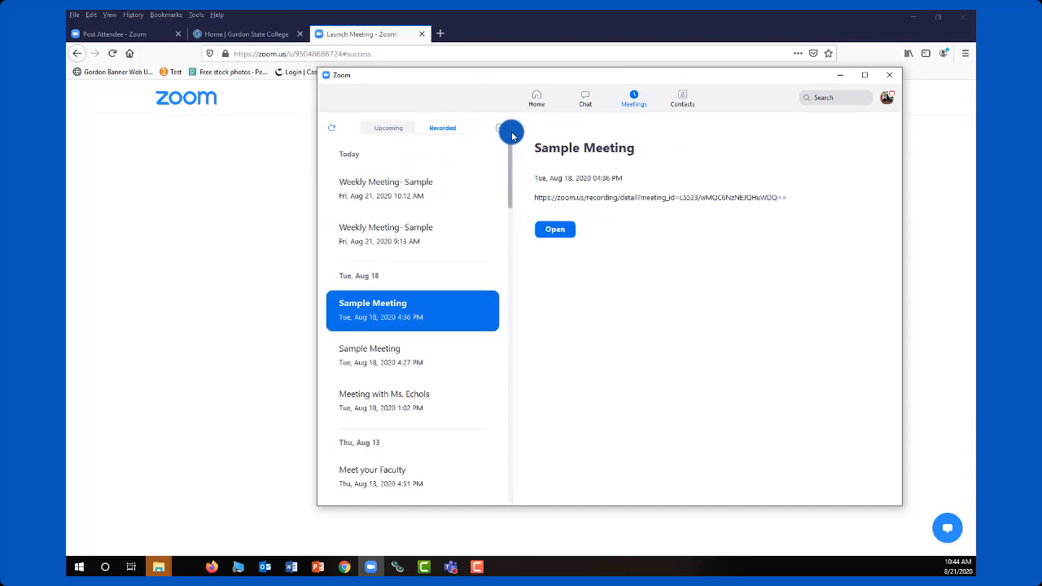
pyautogui.click(367, 317)
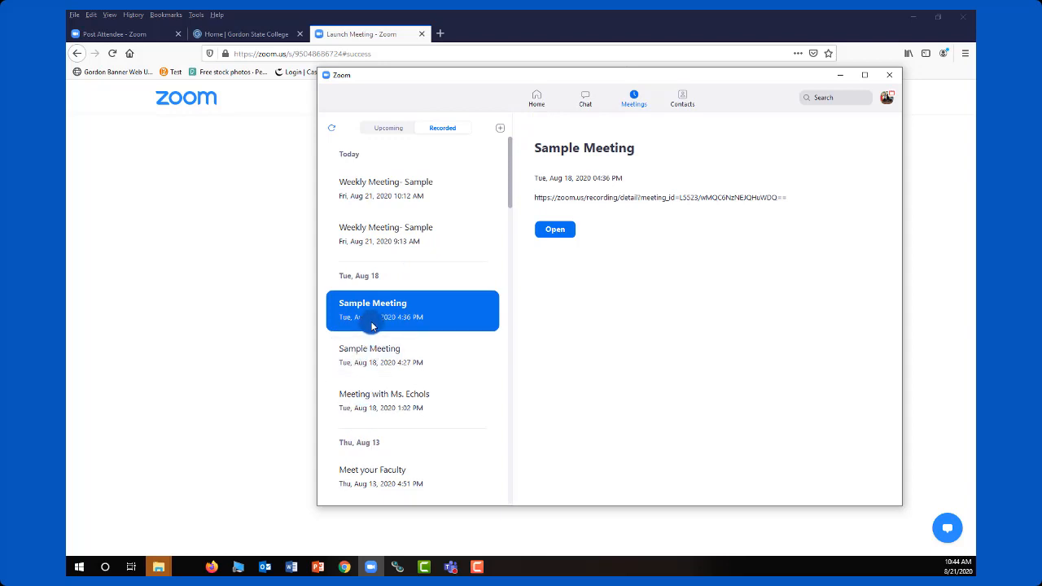
pyautogui.click(547, 235)
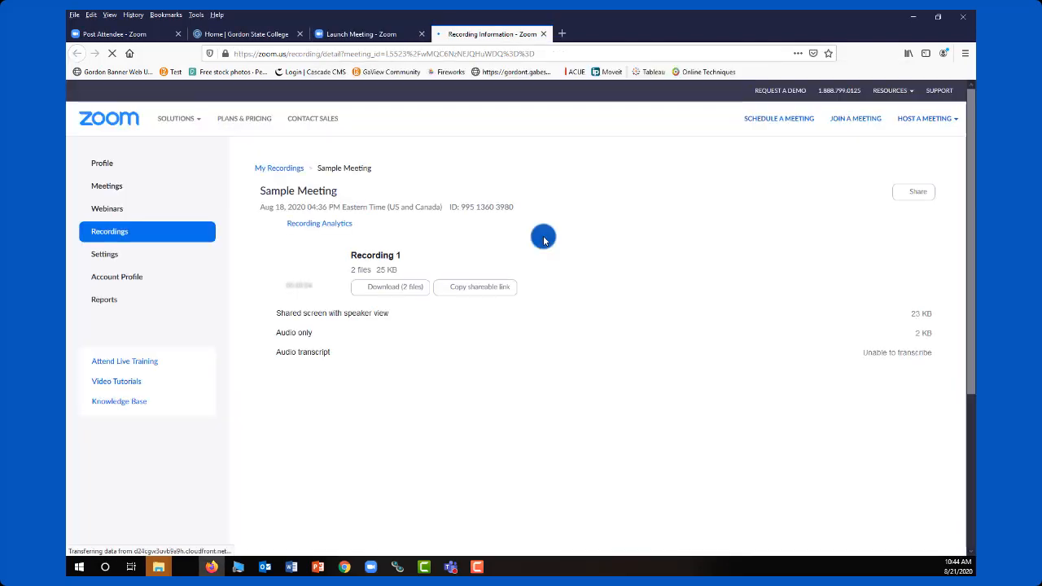
# Step: Show the Sample Meeting recording's detailed share link information and select all its text
pyautogui.click(915, 192)
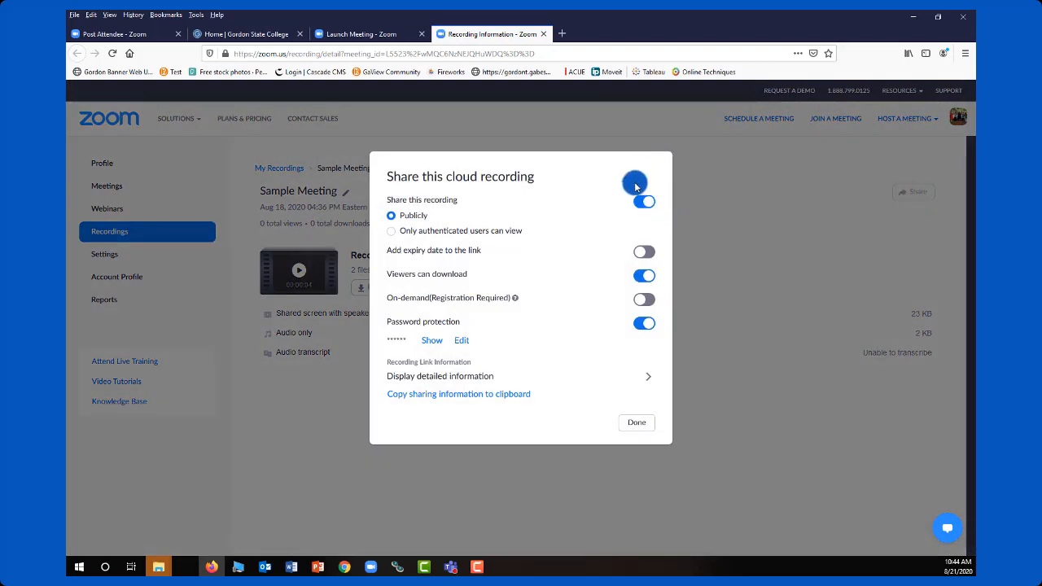
pyautogui.click(454, 378)
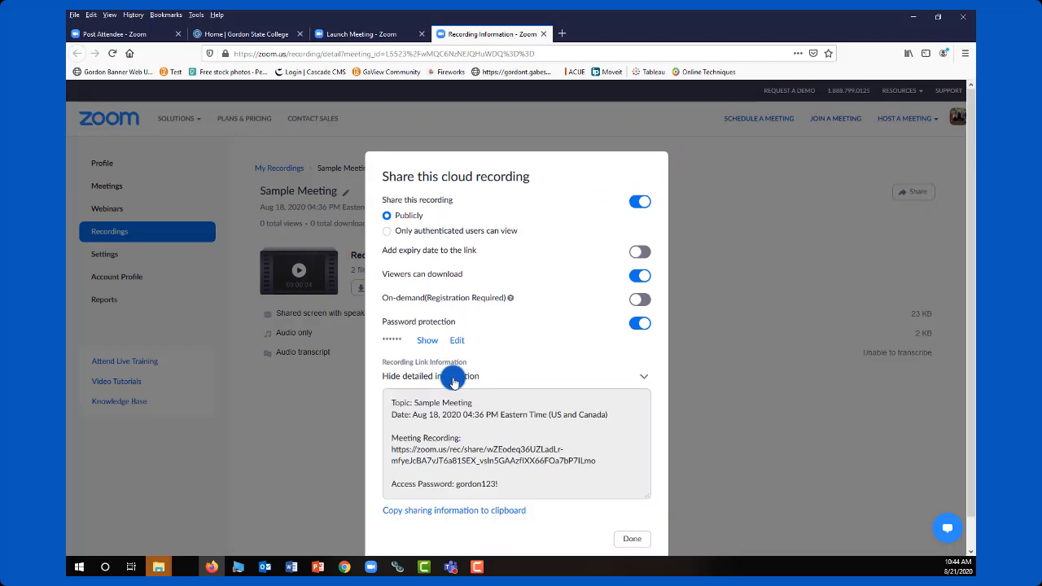
pyautogui.moveTo(391, 373); pyautogui.dragTo(539, 452)
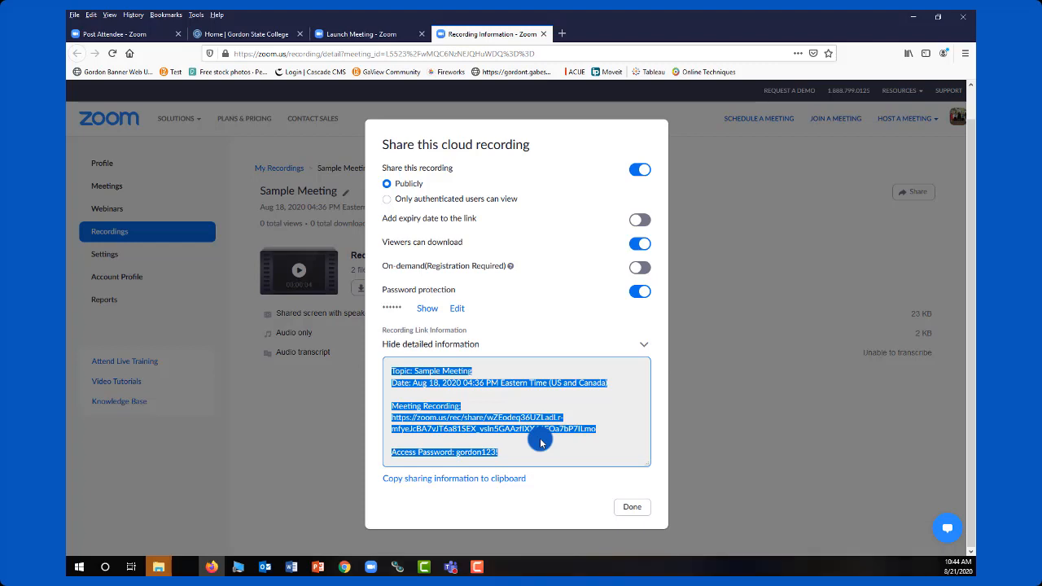
# Step: Re-enable password protection with a new access password, save it, and close the share settings
pyautogui.click(540, 439)
pyautogui.click(636, 299)
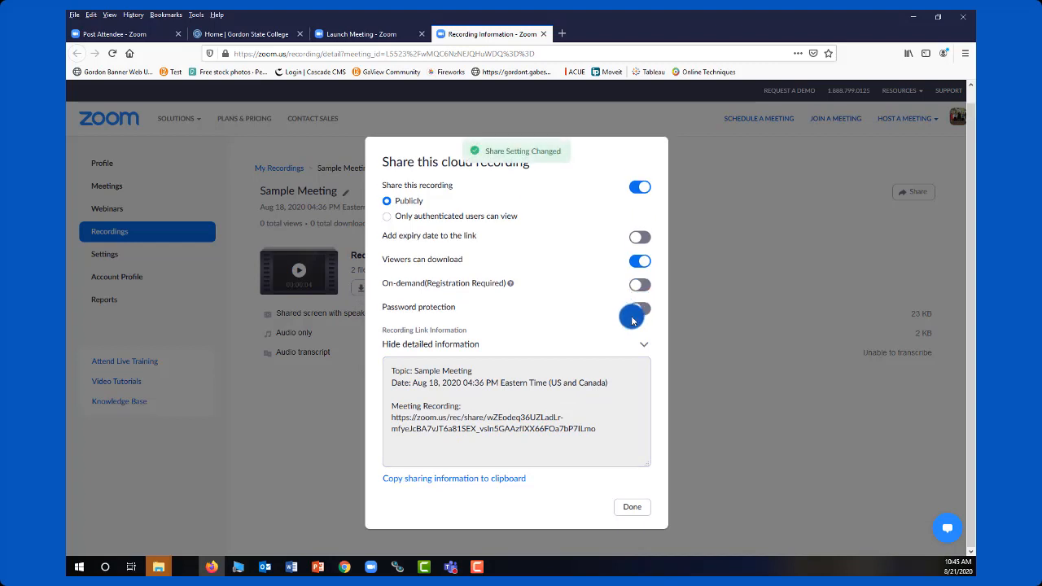
pyautogui.click(639, 312)
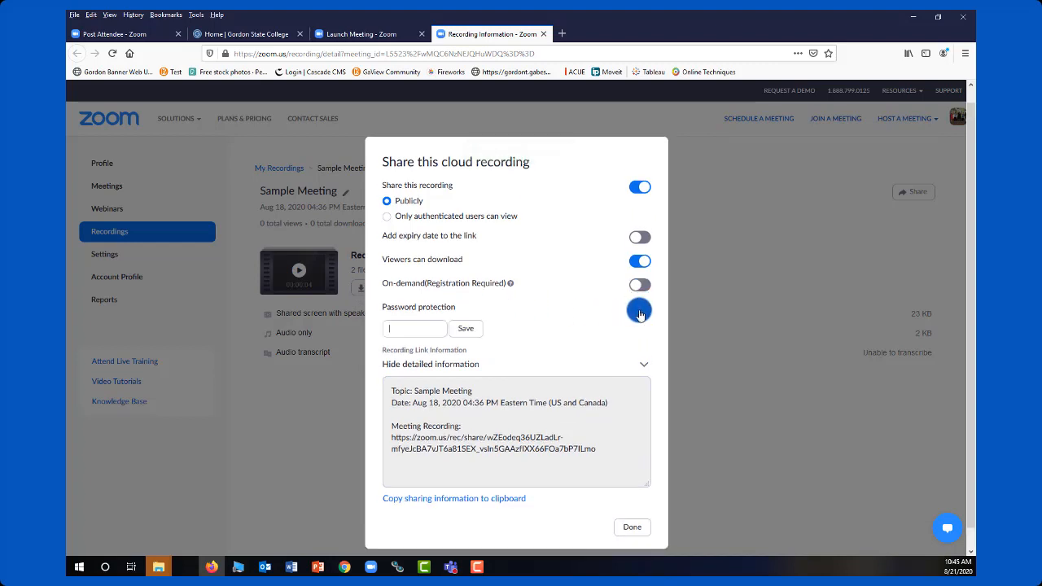
pyautogui.click(399, 327)
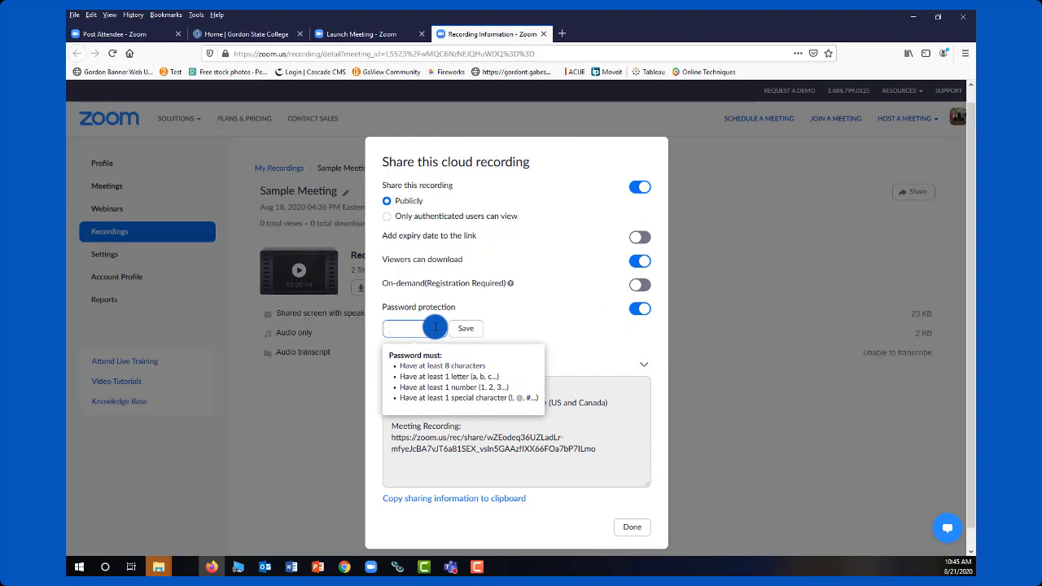
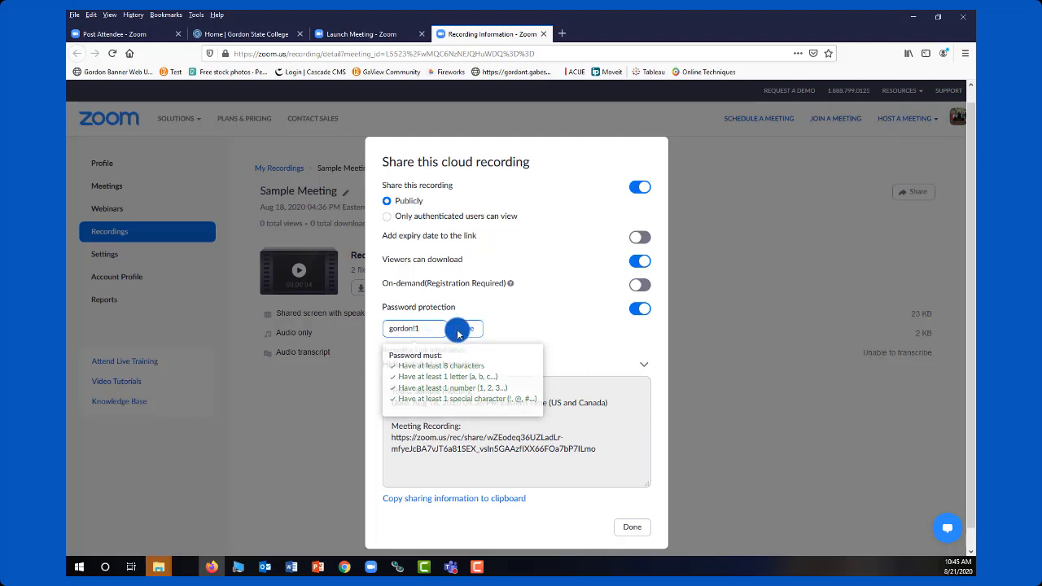
pyautogui.click(460, 328)
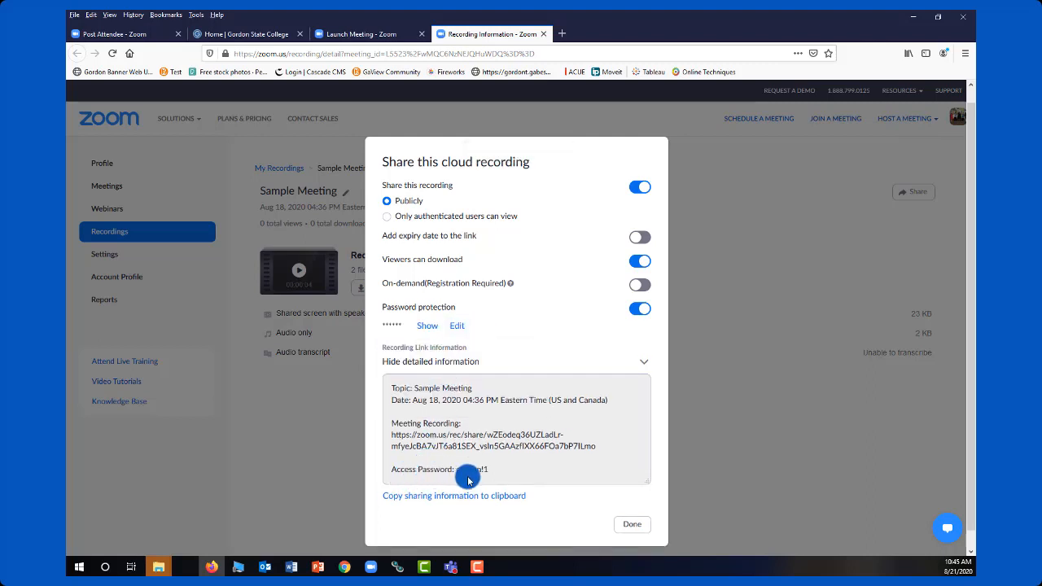
pyautogui.click(626, 525)
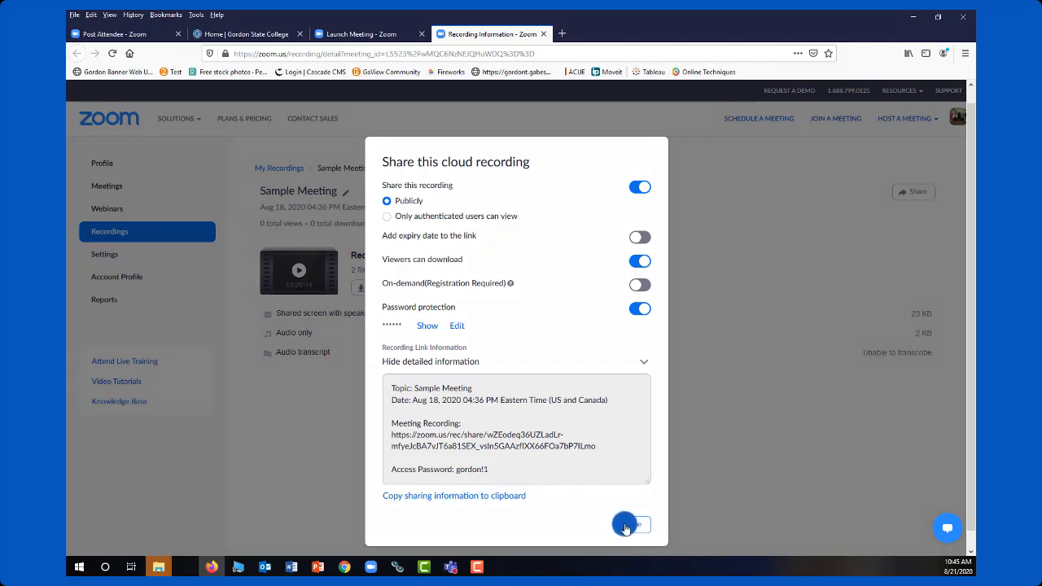
pyautogui.moveTo(193, 138)
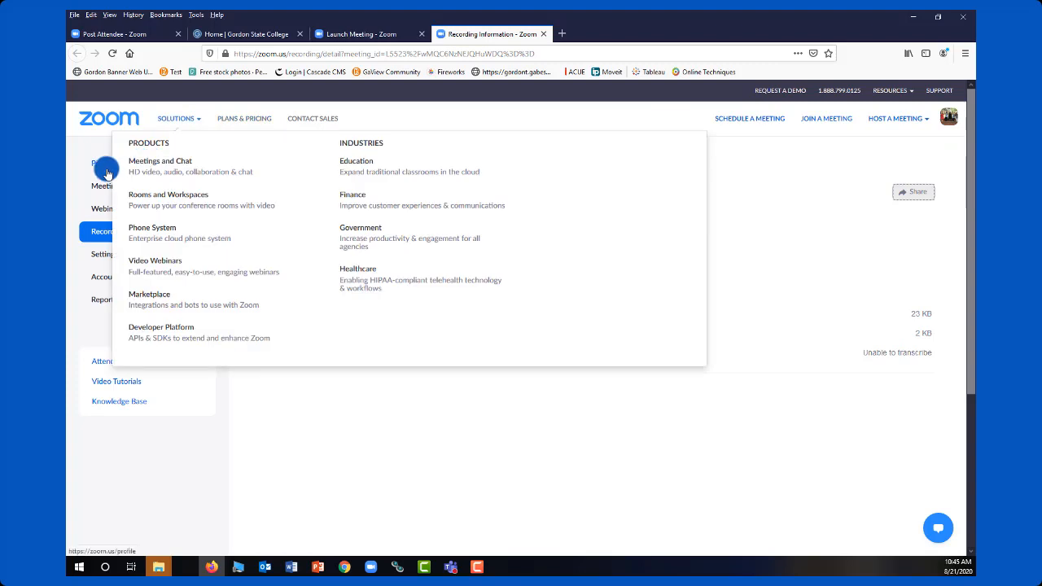
# Step: Open the 09:13 AM Weekly Meeting- Sample recording from the cloud recordings list
pyautogui.click(107, 187)
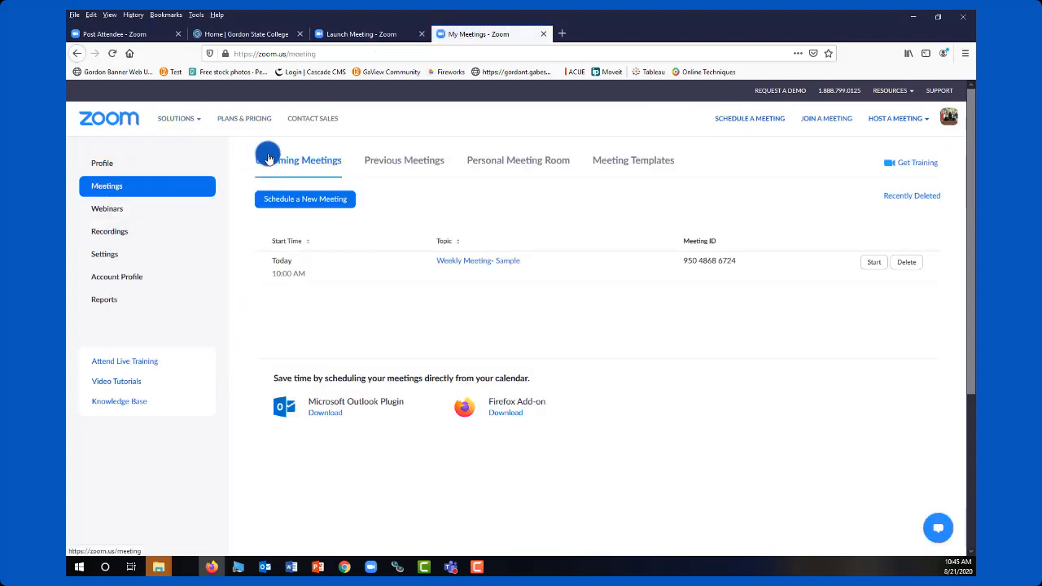
pyautogui.click(103, 232)
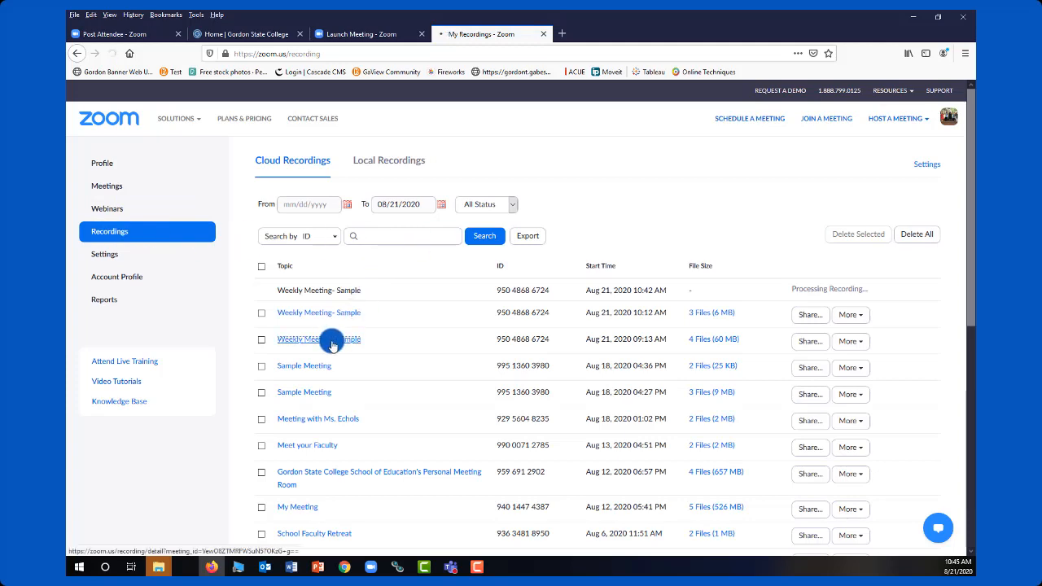
pyautogui.click(328, 340)
# Step: Display that recording's detailed share link information and select all of it
pyautogui.click(915, 193)
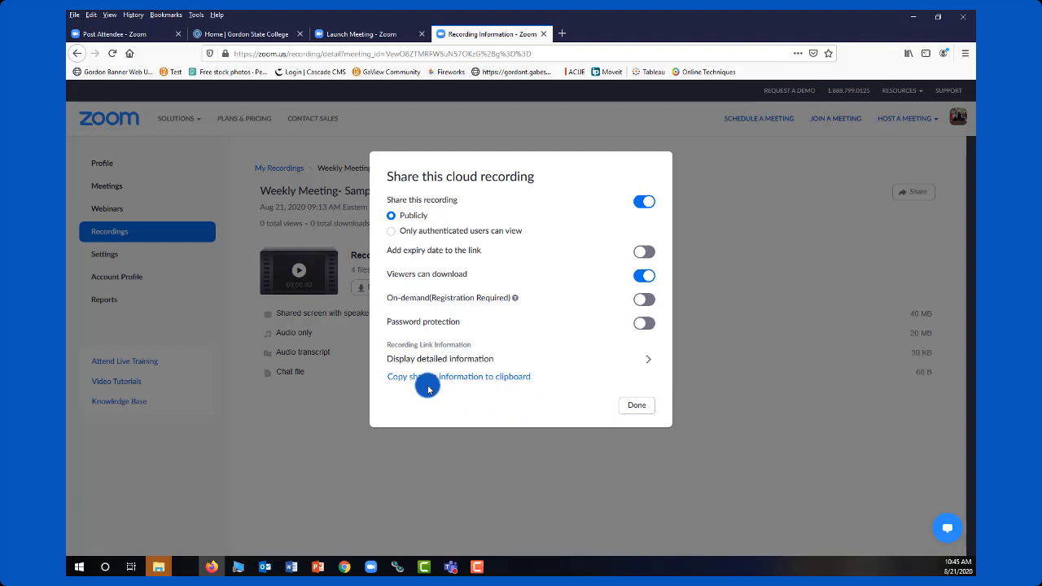
pyautogui.click(429, 359)
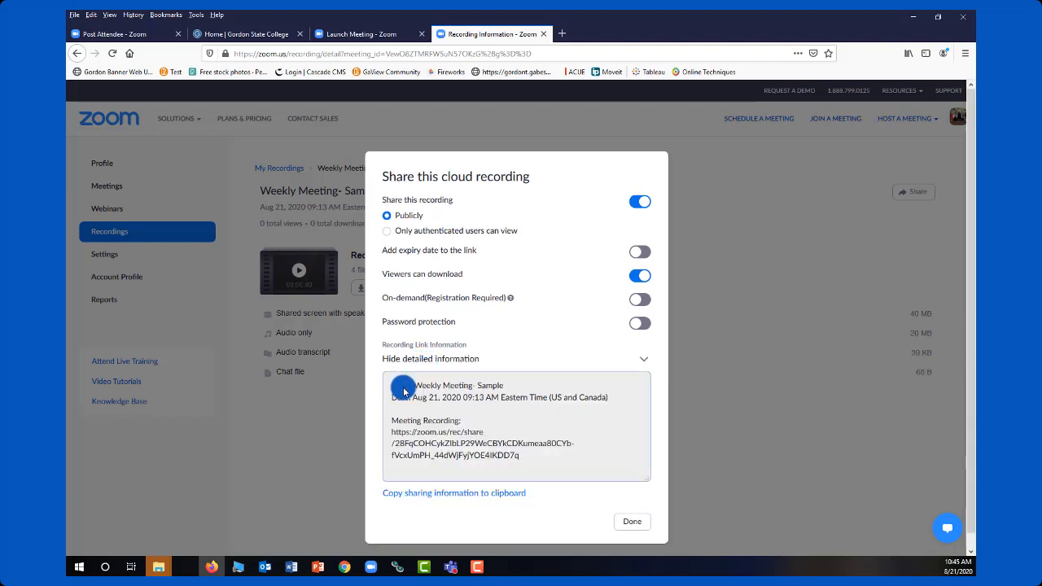
pyautogui.moveTo(391, 385); pyautogui.dragTo(564, 471)
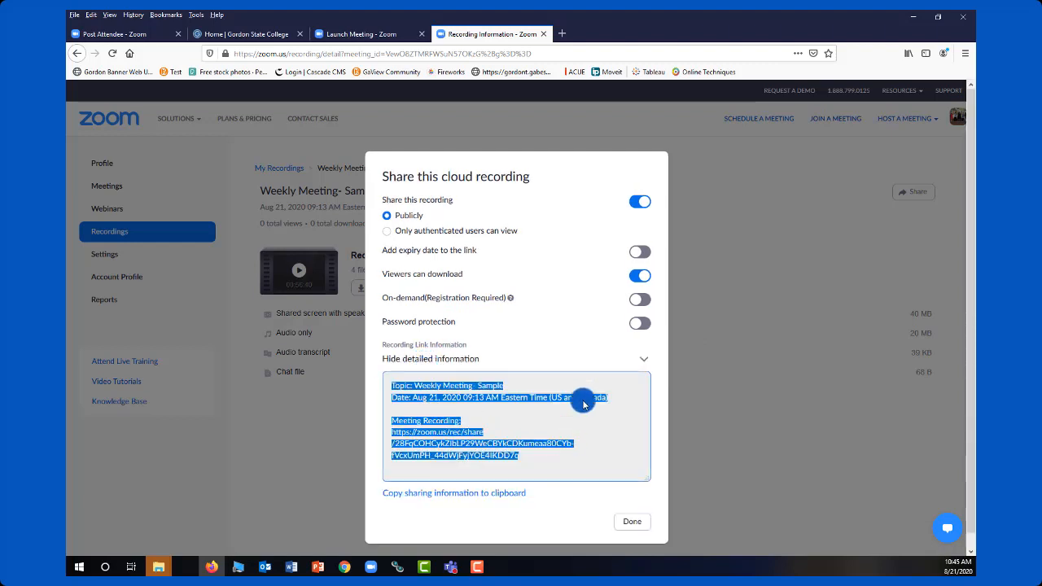